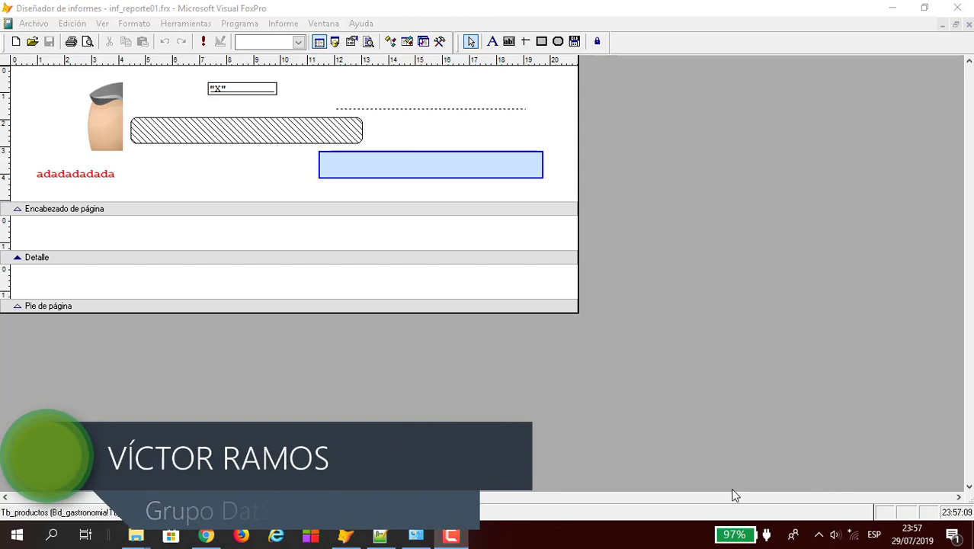
Step: Delete all the controls from the Encabezado de página band and show the grid lines in the report layout
left_click(65, 92)
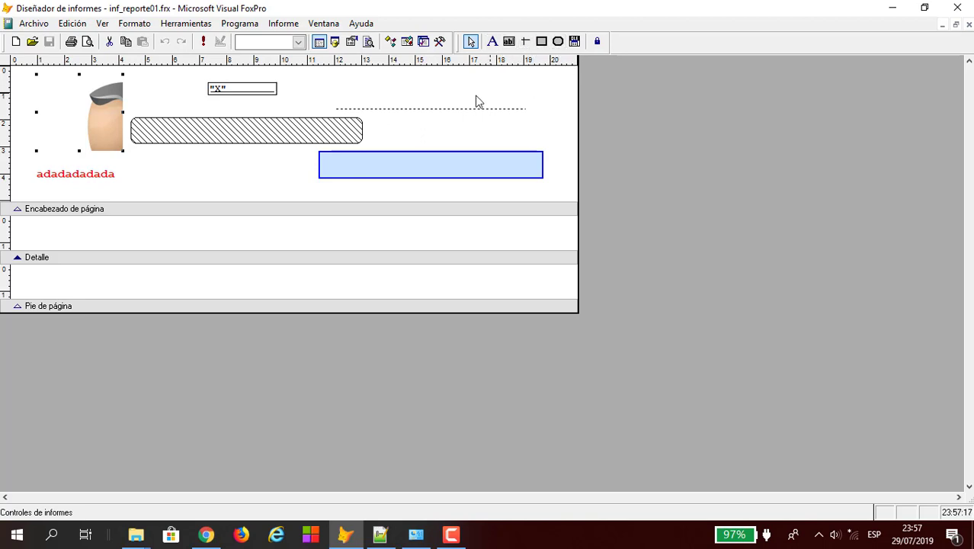
mouse_move(31, 195)
left_mouse_down()
mouse_move(479, 183)
mouse_move(558, 79)
left_mouse_up()
key("Delete")
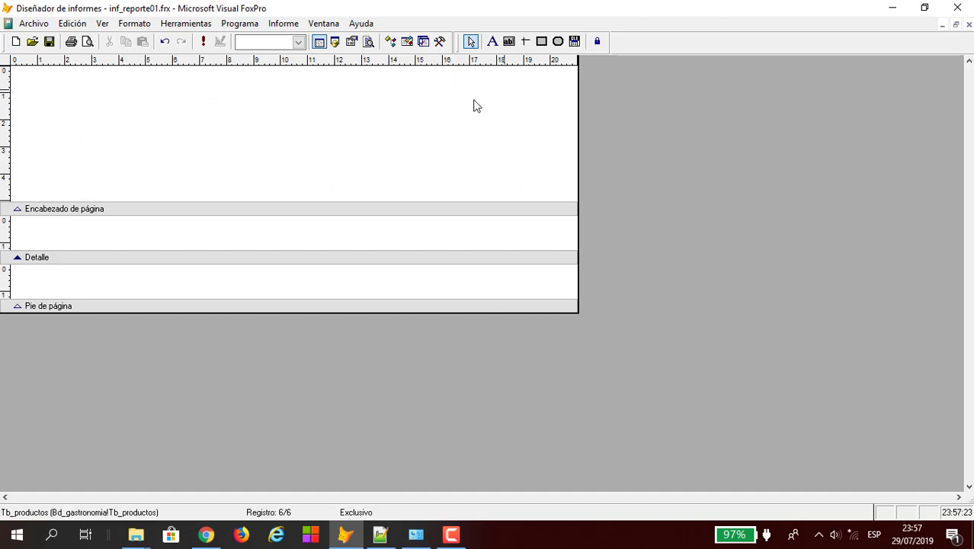
left_click(102, 23)
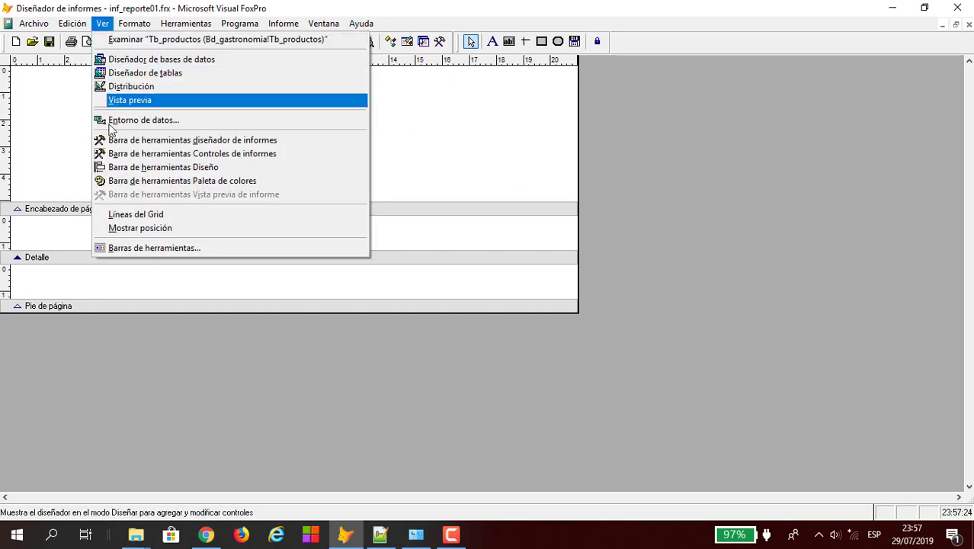
left_click(122, 217)
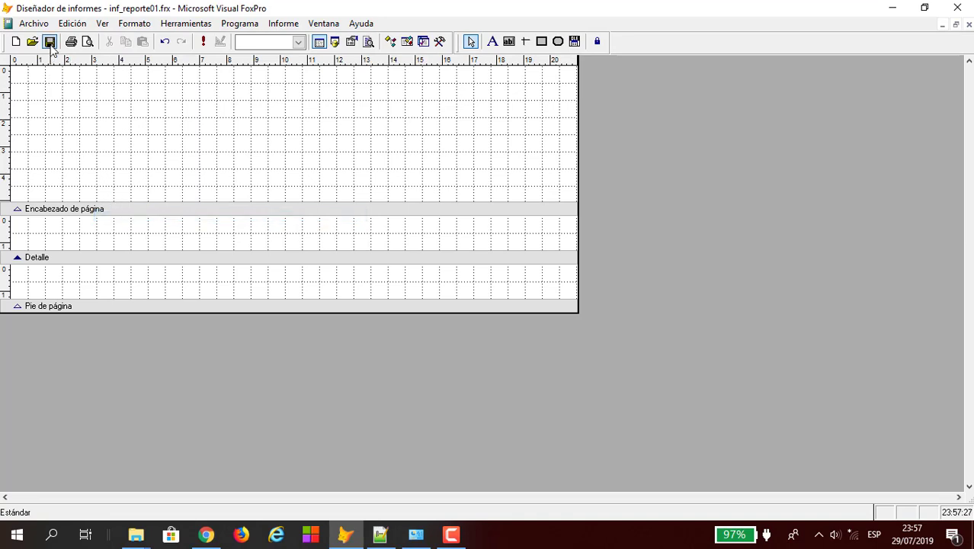
Step: Restore the report designer to a floating window, move it beside the project manager and enlarge it to show all the bands
left_click(956, 24)
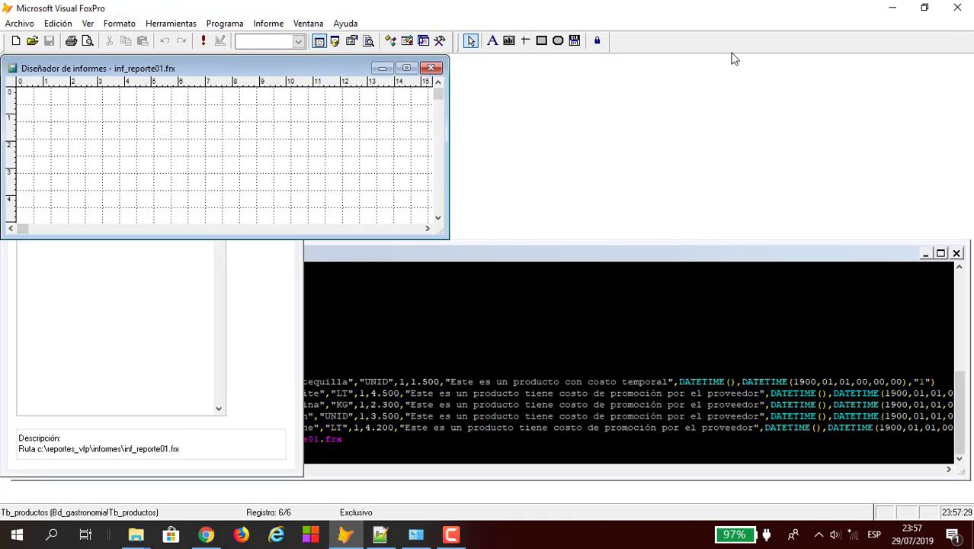
left_click_drag(343, 74, 622, 91)
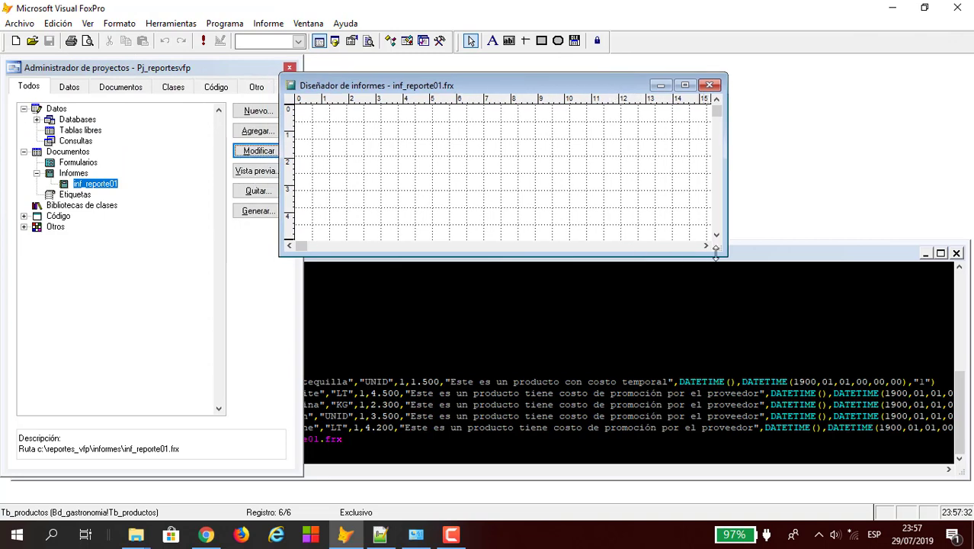
left_click_drag(716, 254, 899, 451)
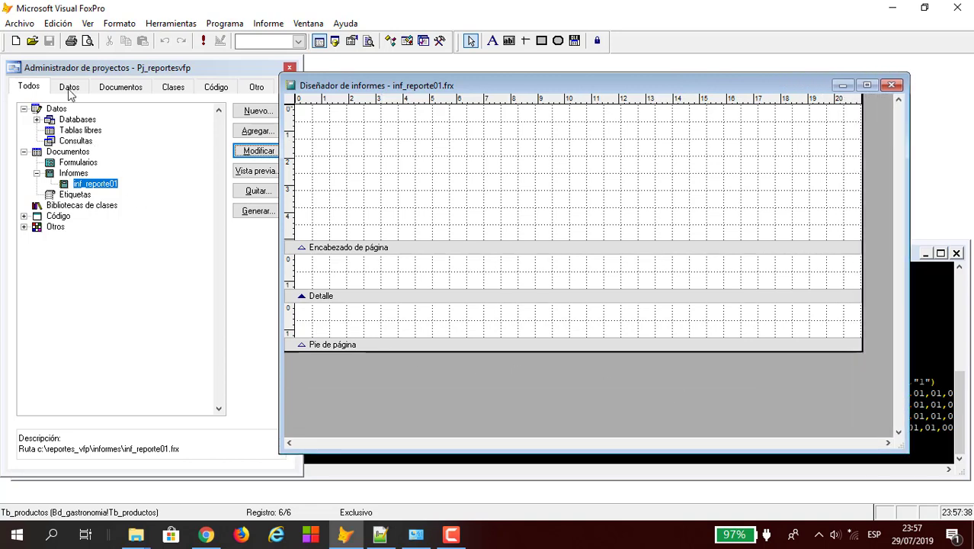
Step: Reduce the height of the Encabezado de página band to about 2.4 cm and maximize the report designer window
left_click_drag(493, 248, 497, 175)
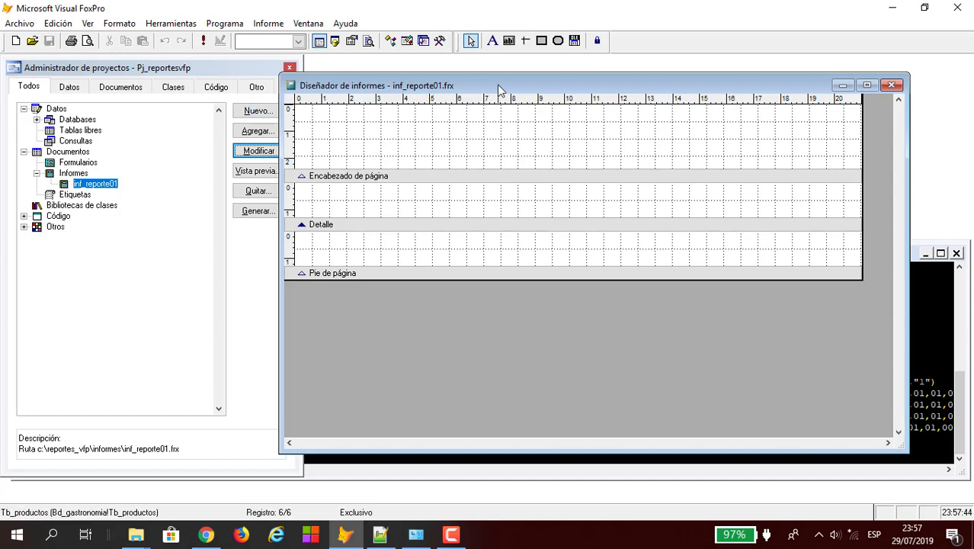
left_click_drag(499, 90, 362, 78)
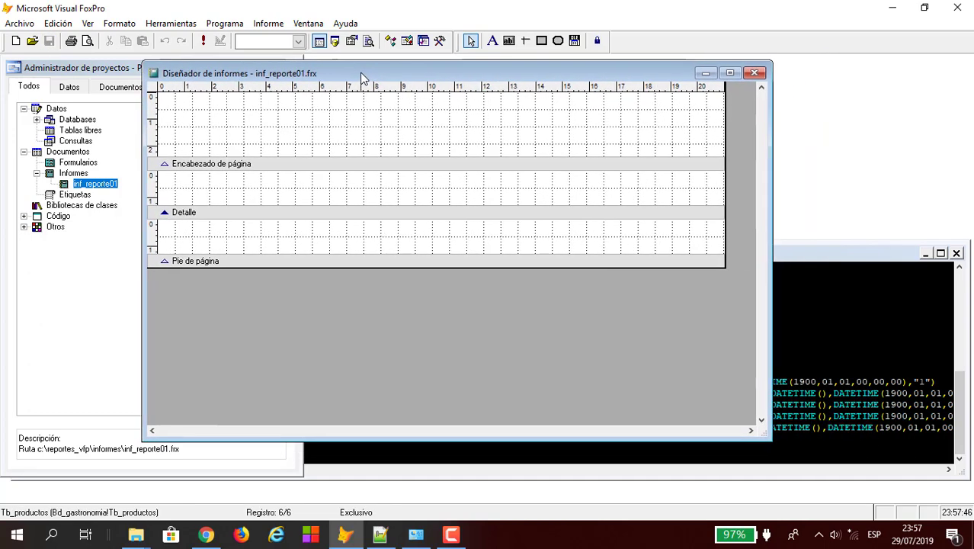
left_click(729, 75)
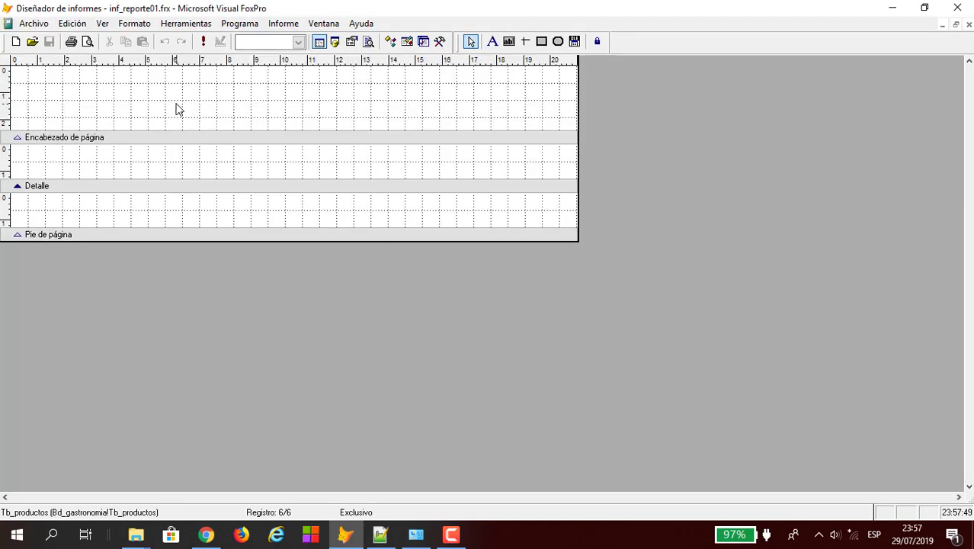
left_click_drag(33, 69, 544, 106)
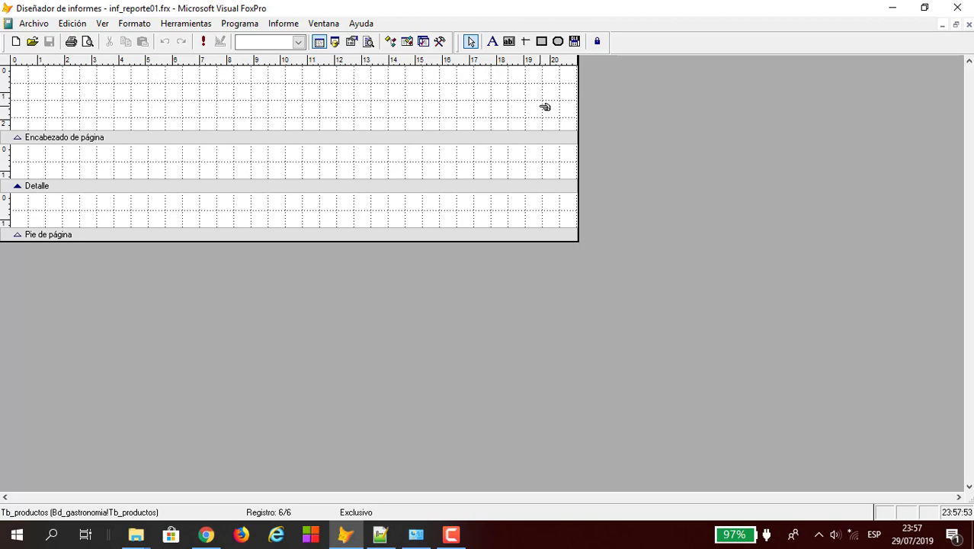
Step: Add a text label reading "REPORTE" in the Encabezado de página band, starting at about 2.8 cm horizontally
left_click(492, 43)
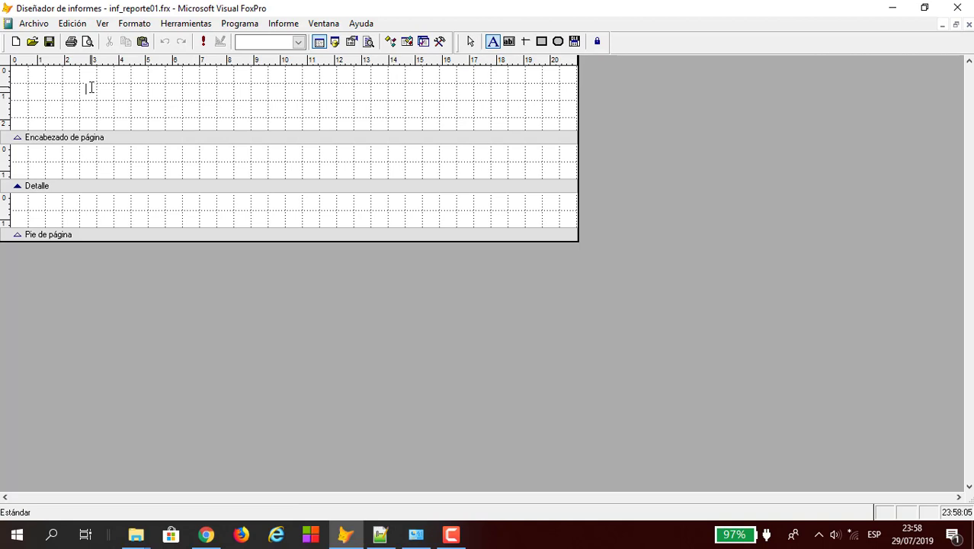
key("Caps_Lock")
type("REPO")
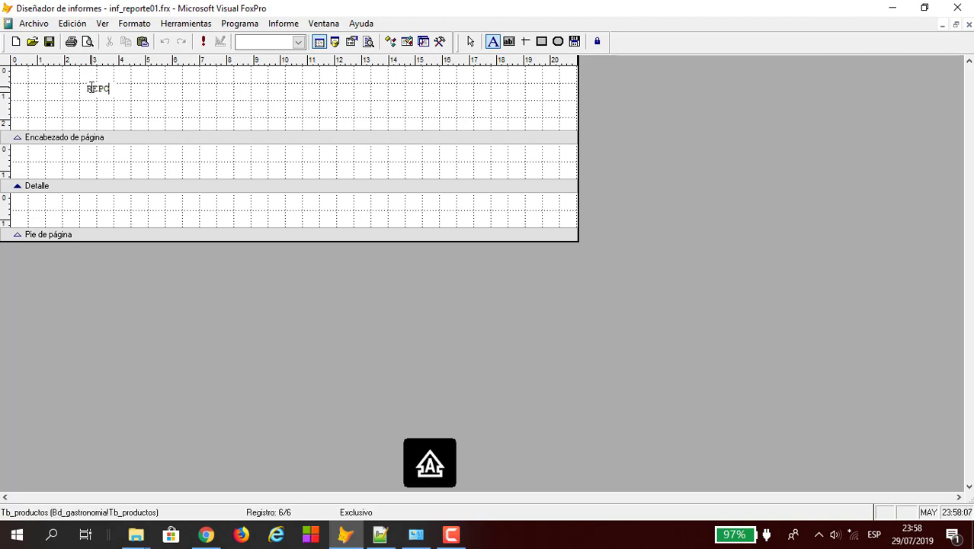
type("RTE")
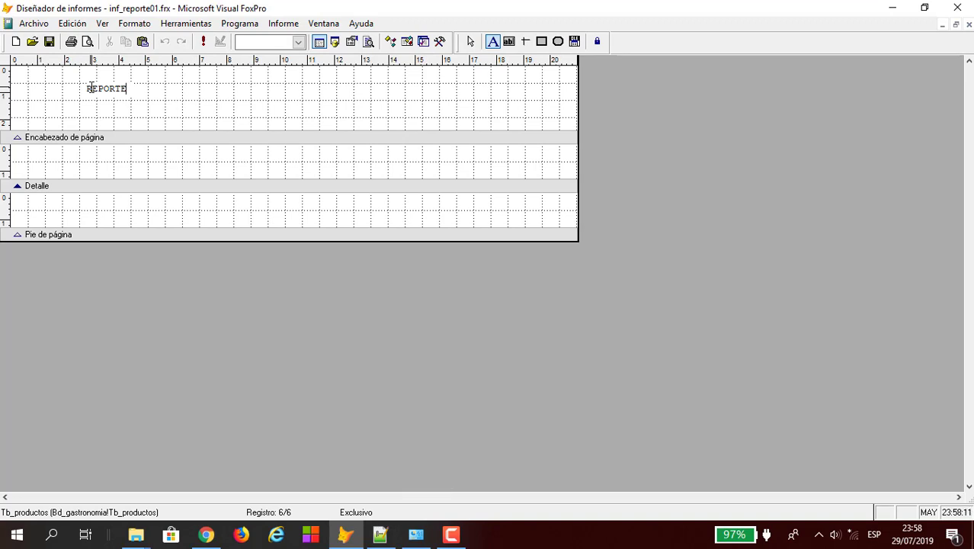
Step: Browse the records of the Tb_unidad table from the data session, and close both windows
left_click(335, 41)
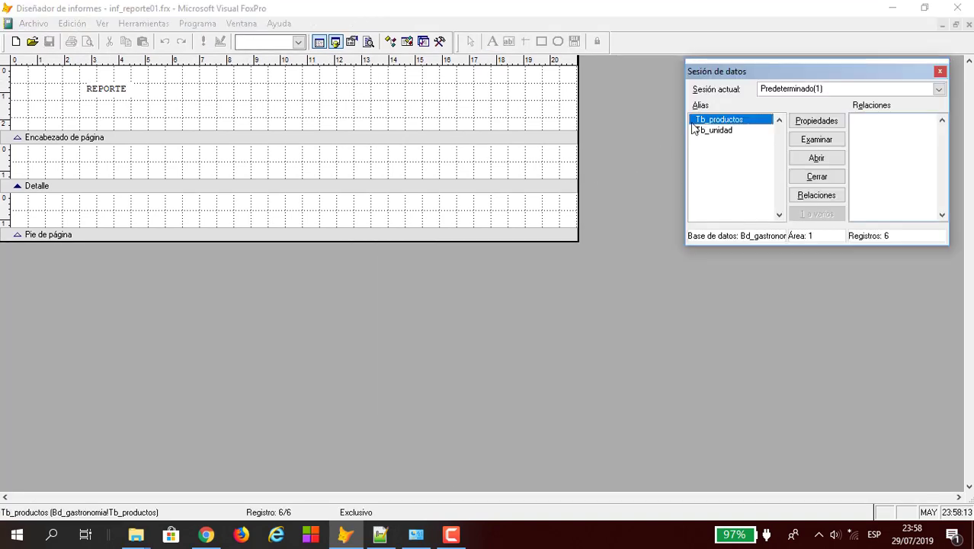
left_click(725, 133)
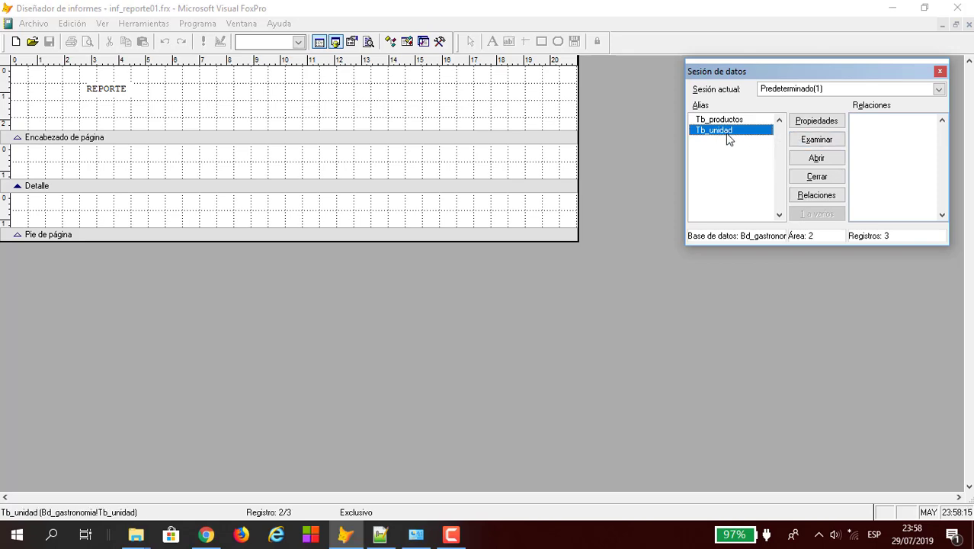
left_click(801, 139)
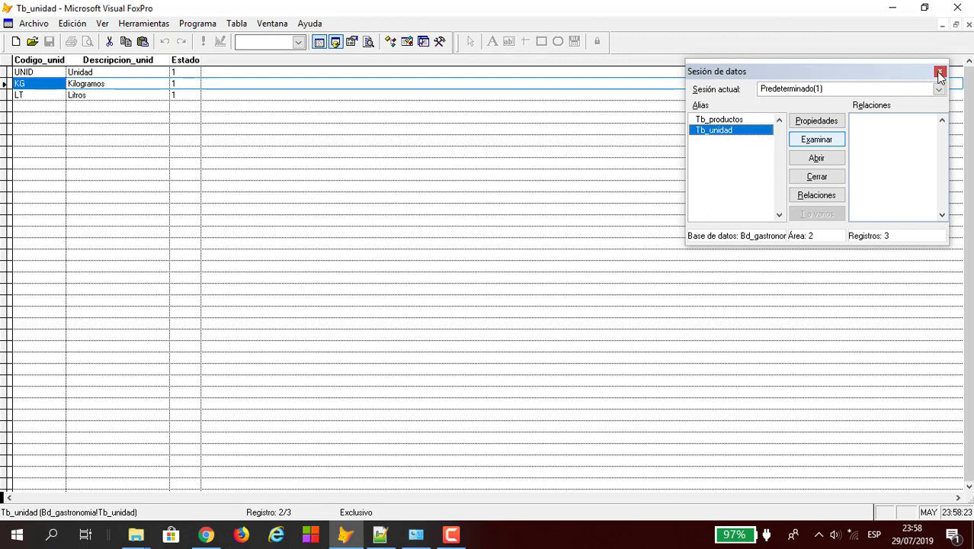
left_click(940, 73)
left_click(969, 25)
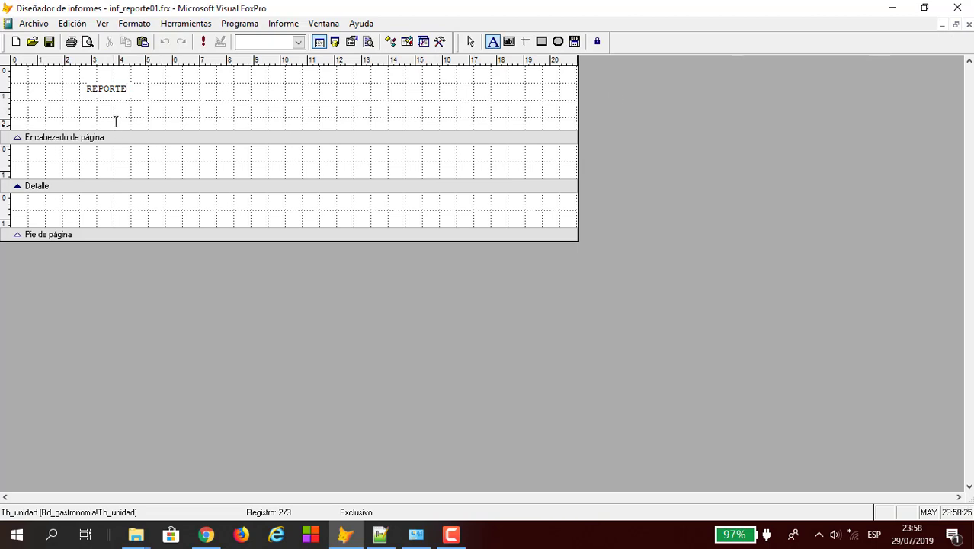
Step: Extend the header label's text to read "REPORTE MAESTRO DE UNIDADES"
left_click(129, 92)
type("DE uNIDA")
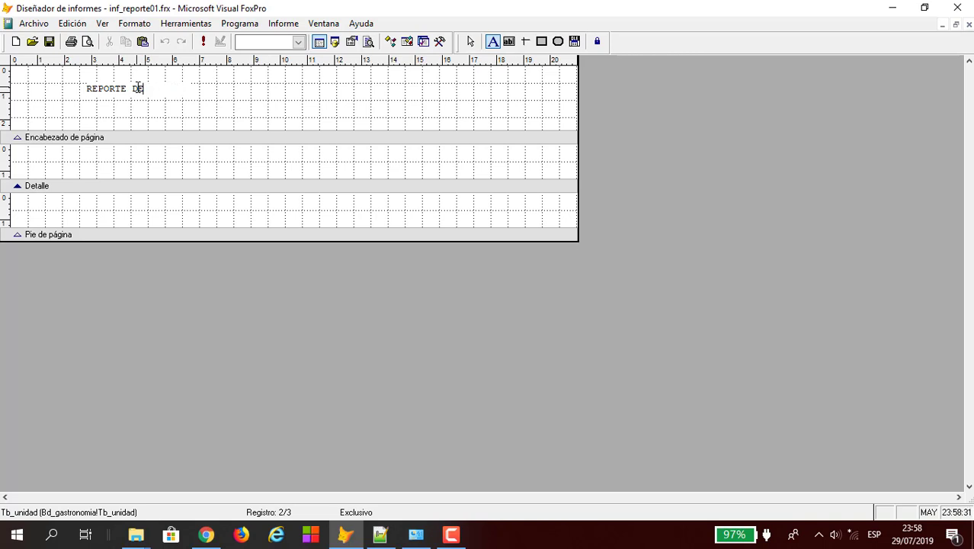
key("Caps_Lock")
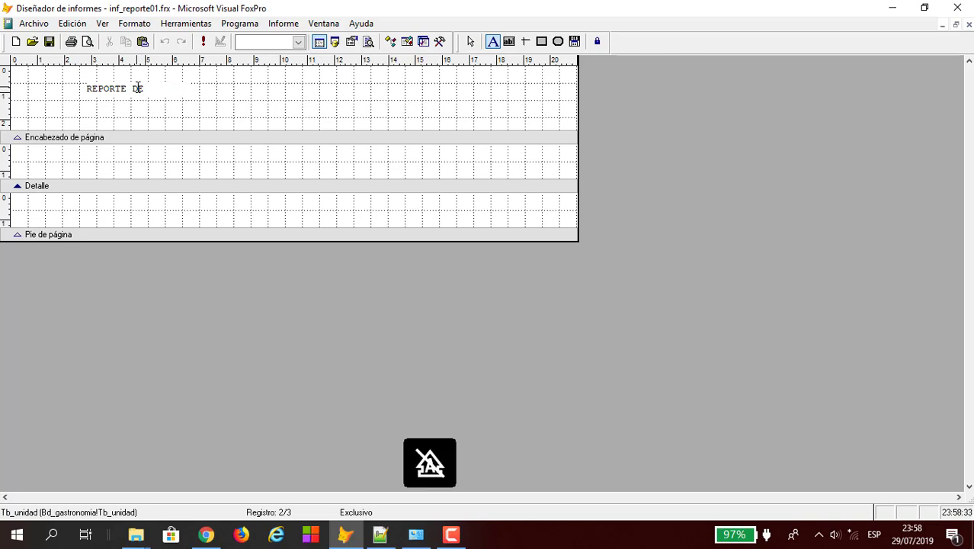
type("mes")
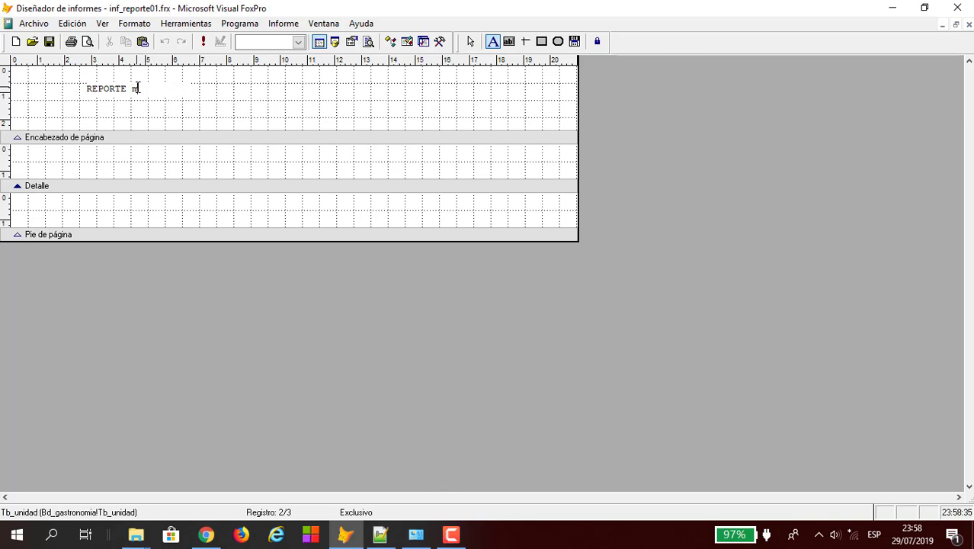
key("BackSpace")
key("Caps_Lock")
type("MESA")
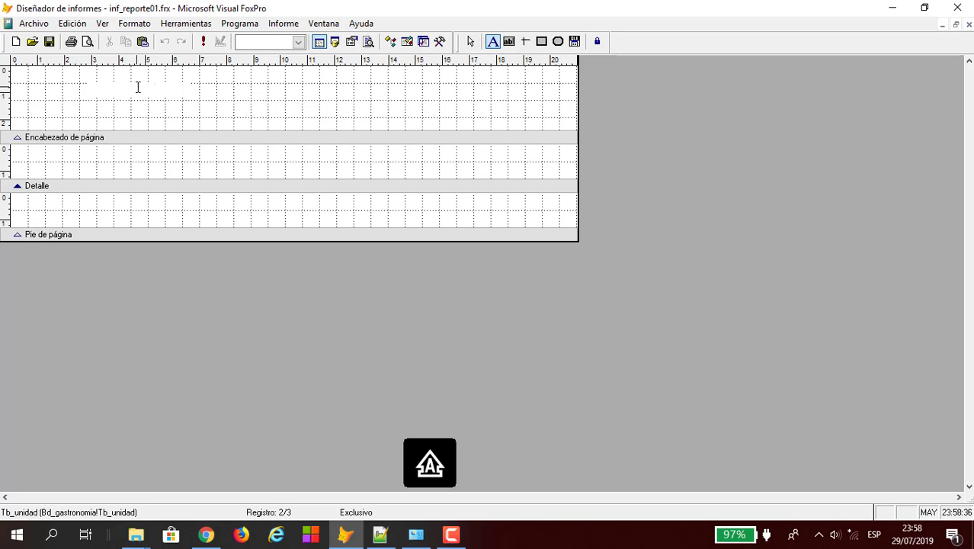
type("TR")
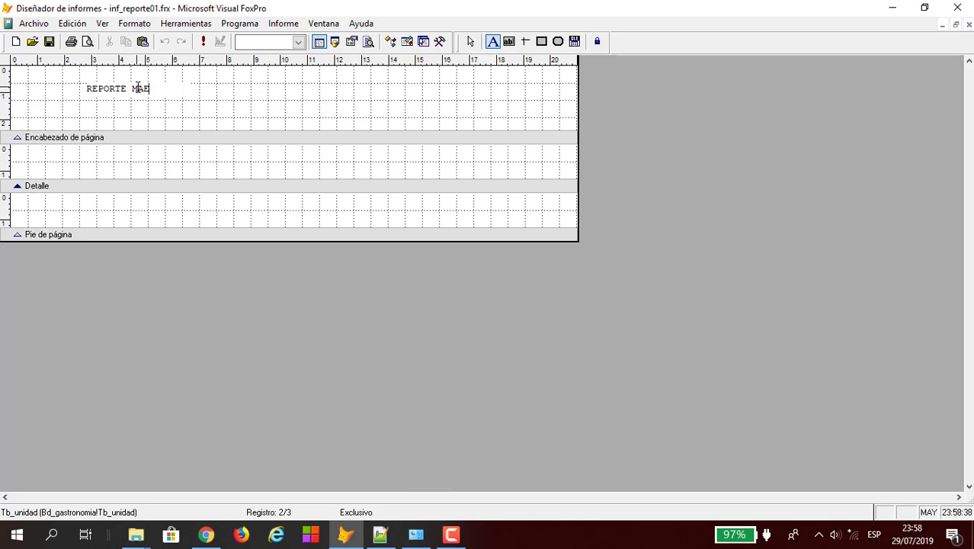
type("AESTRO DE UNIDADES")
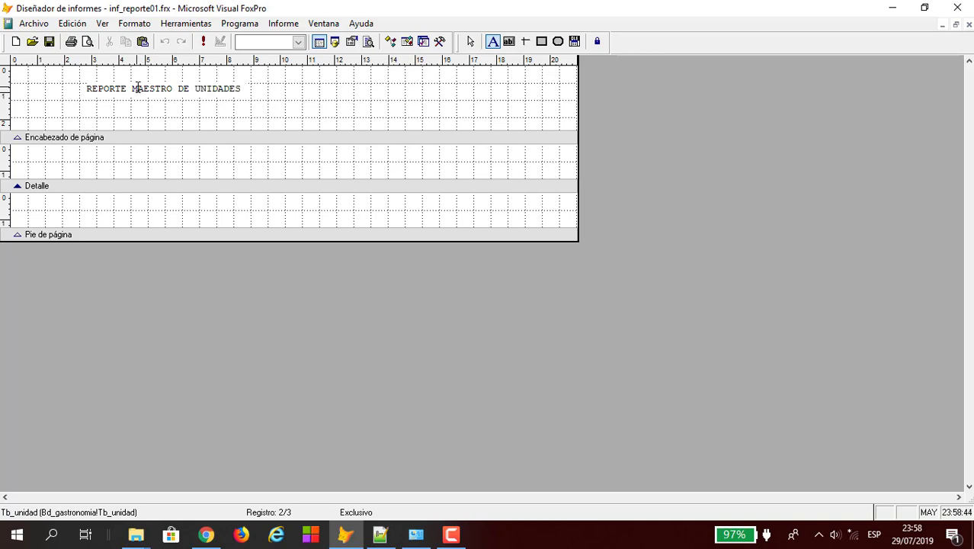
left_click(31, 83)
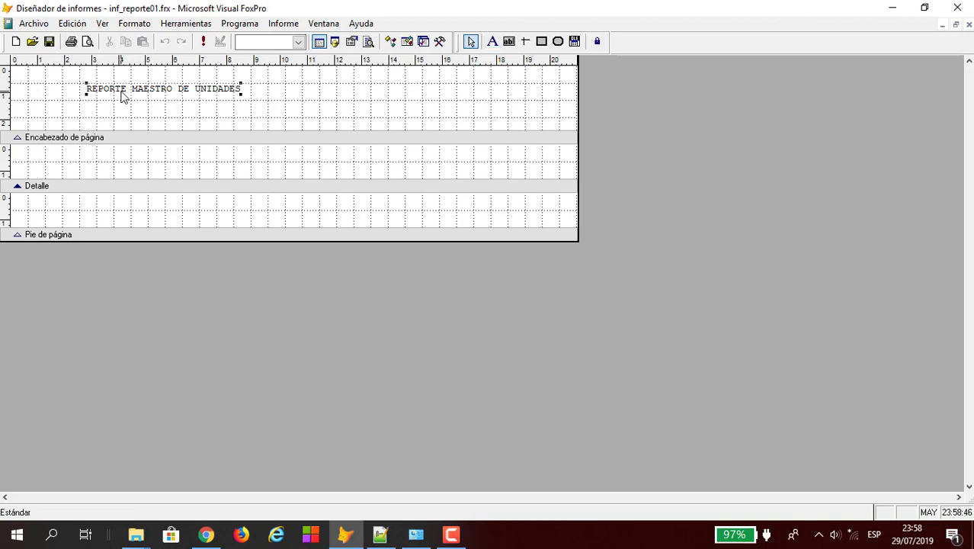
Step: Select the title label and move it slightly down and to the left within the page header band
left_click(122, 94)
left_click_drag(47, 73, 256, 102)
mouse_move(194, 94)
left_mouse_down()
mouse_move(337, 94)
mouse_move(182, 106)
left_mouse_up()
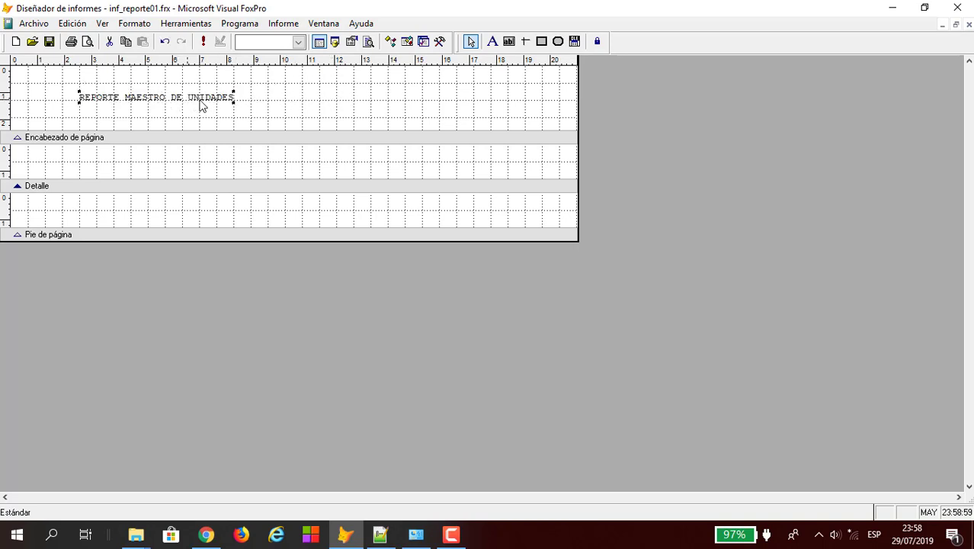
Step: Centre the title label both horizontally and vertically within the page header band
left_click(134, 26)
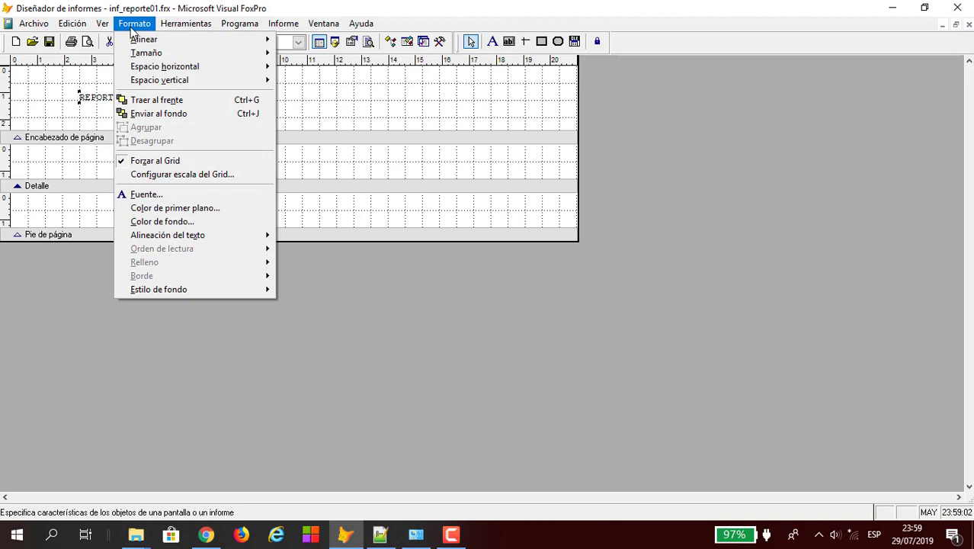
mouse_move(143, 41)
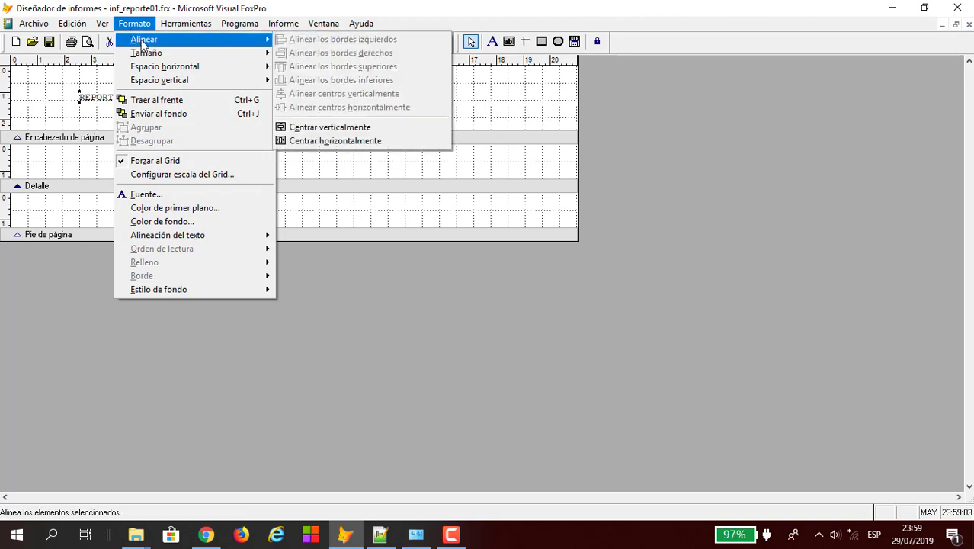
left_click(329, 141)
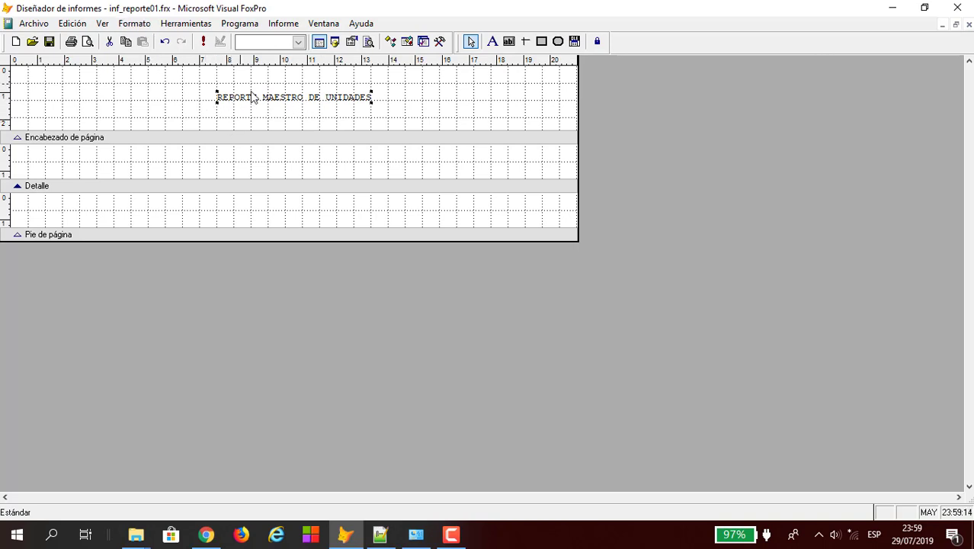
left_click(134, 23)
mouse_move(224, 39)
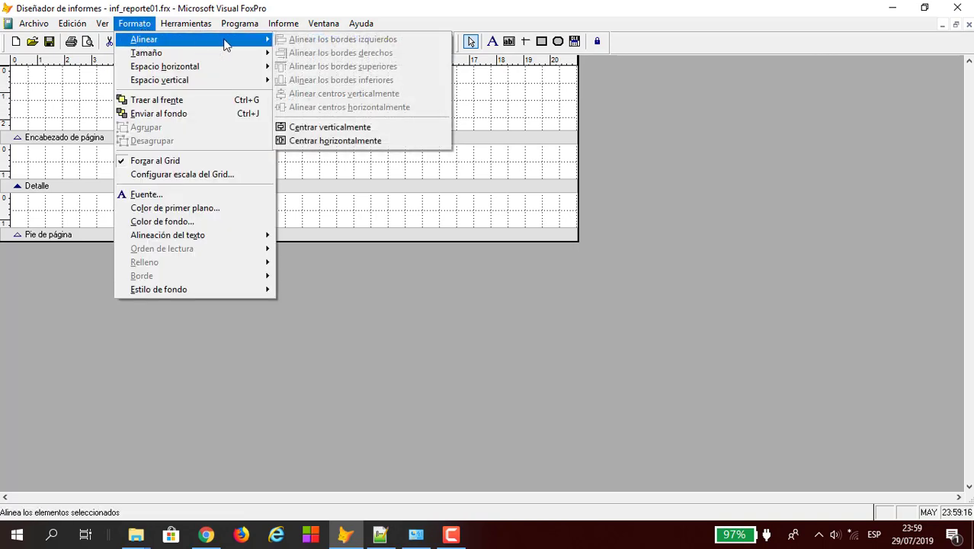
left_click(319, 127)
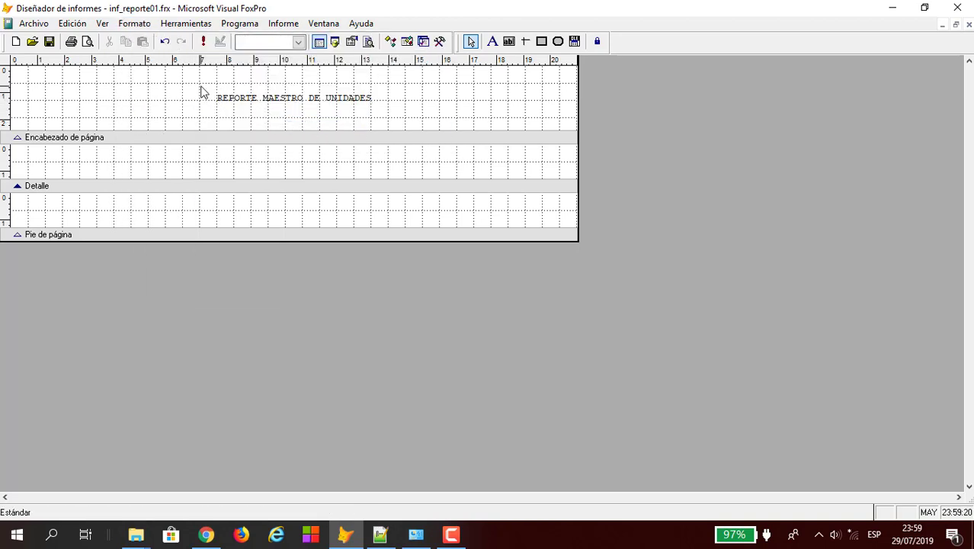
Step: Set the title label "REPORTE MAESTRO DE UNIDADES" in the Verdana font with the Negrita style
left_click_drag(201, 86, 387, 115)
left_click(138, 28)
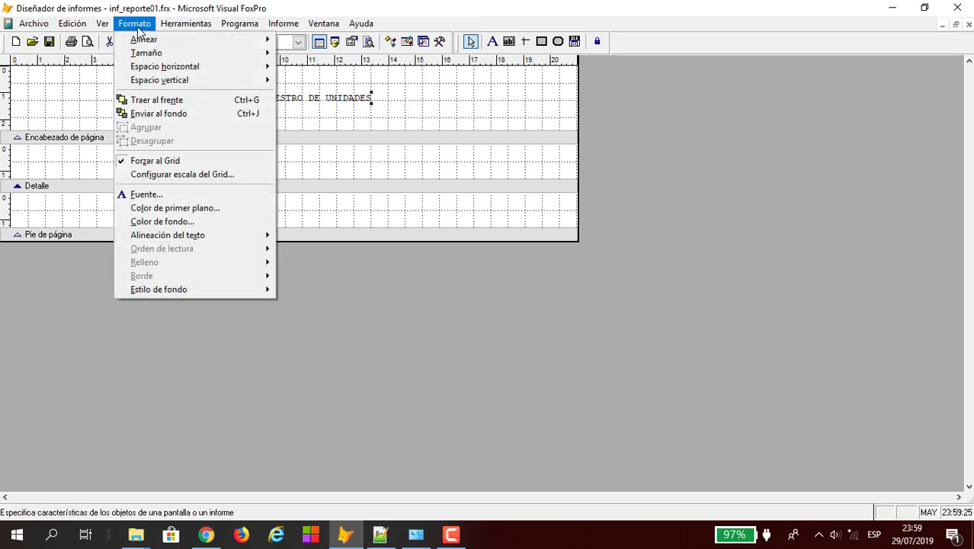
left_click(163, 195)
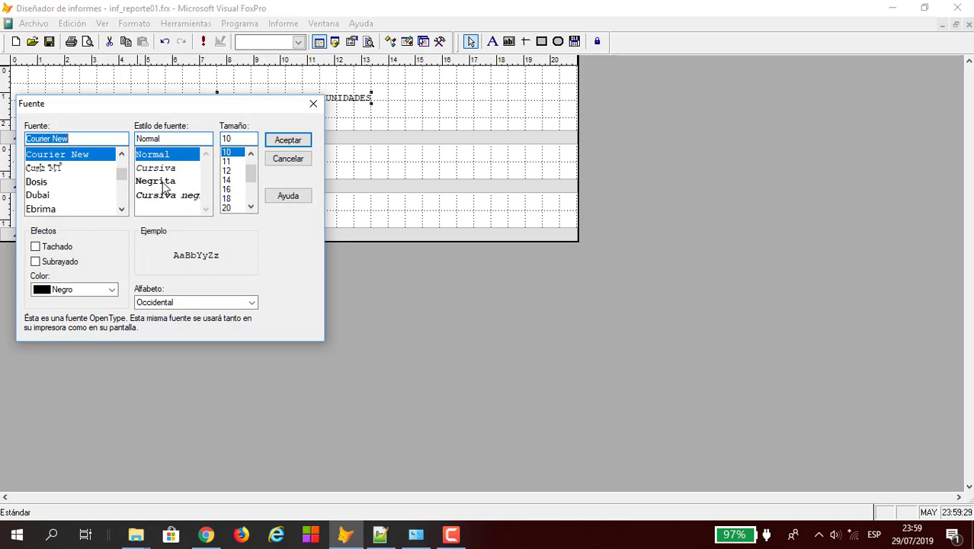
left_click(162, 183)
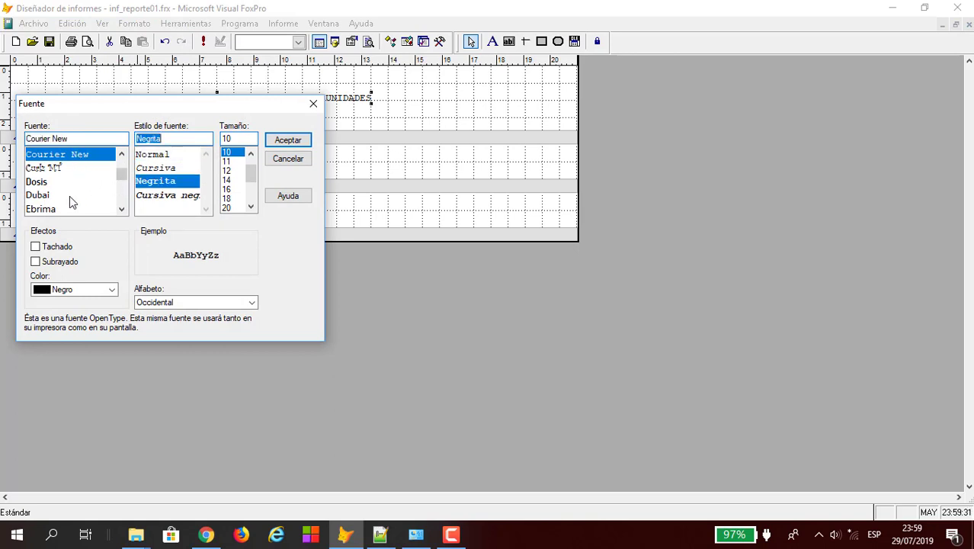
left_click(51, 186)
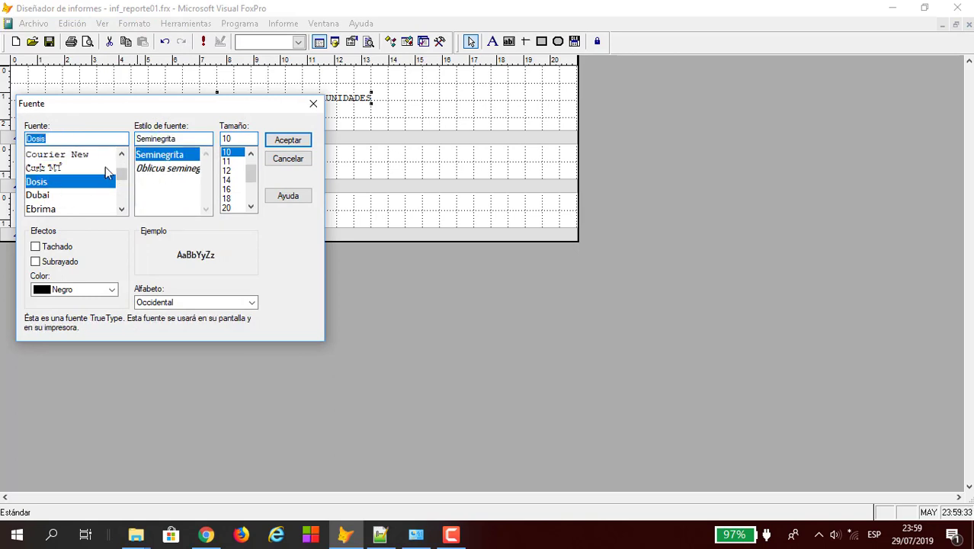
scroll(74, 173, "down", 2)
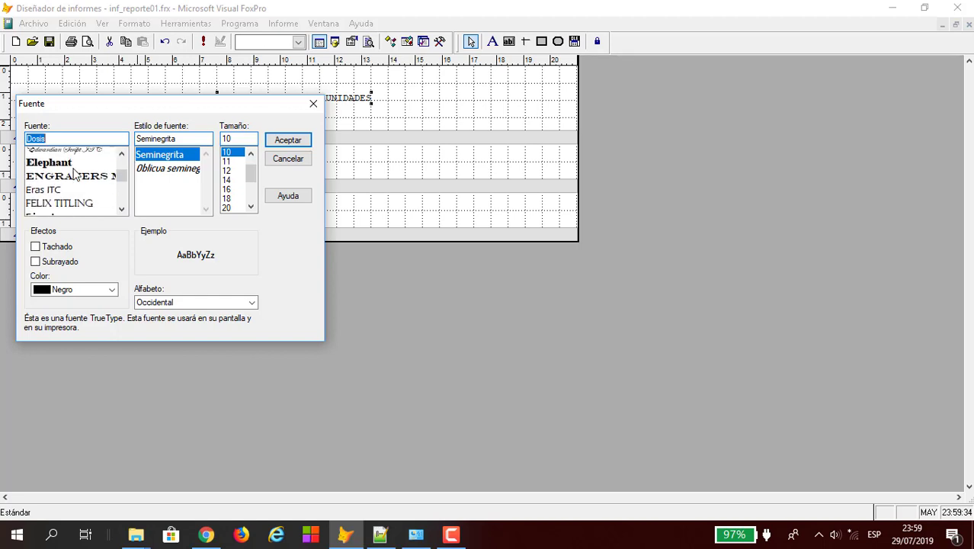
left_click_drag(68, 140, 2, 138)
type("VERD")
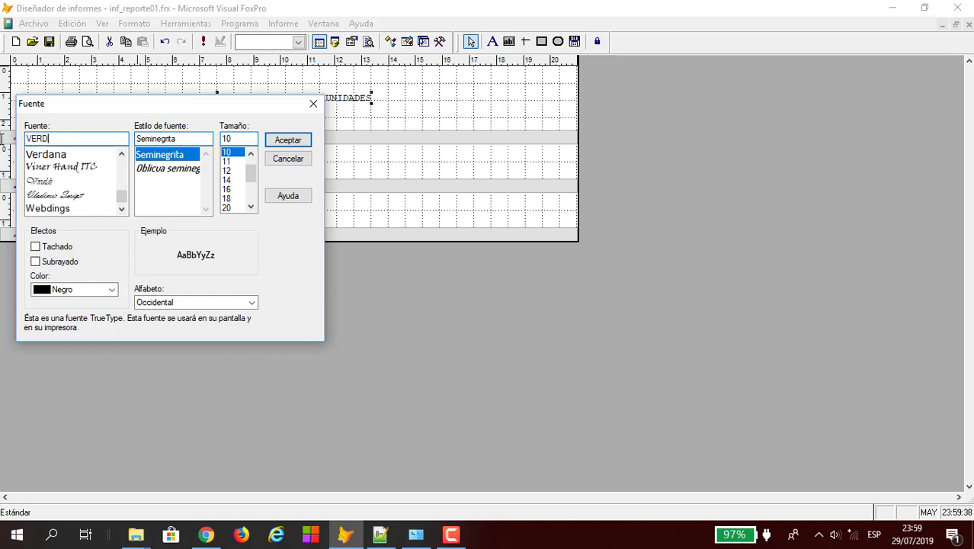
left_click(33, 157)
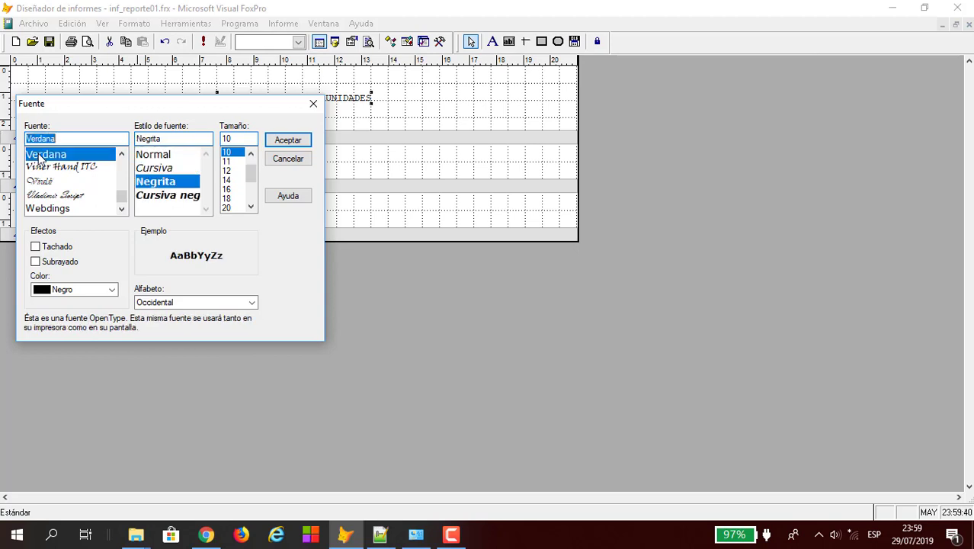
Step: Set the title's font size to 12 and its colour to Azul marino, and apply the font settings
left_click(226, 172)
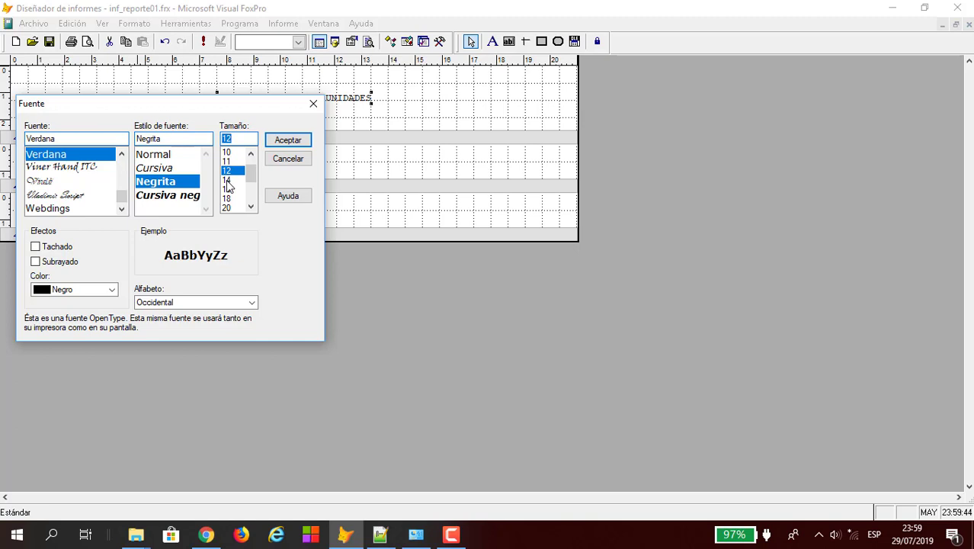
left_click(70, 290)
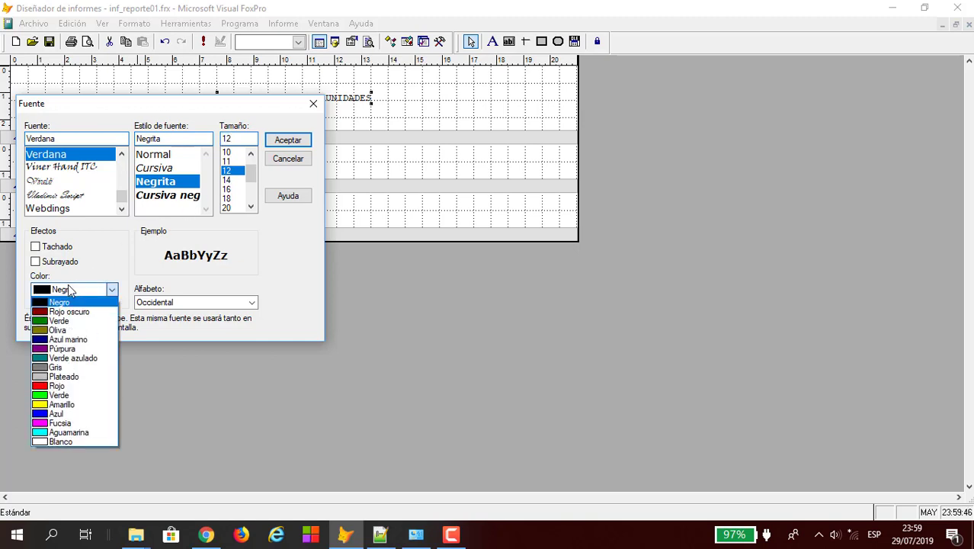
left_click(61, 340)
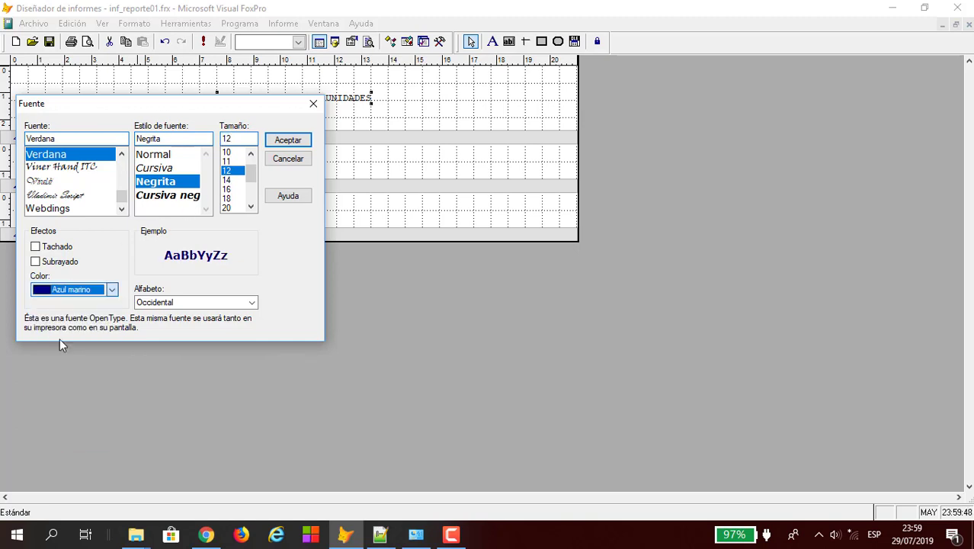
left_click(287, 141)
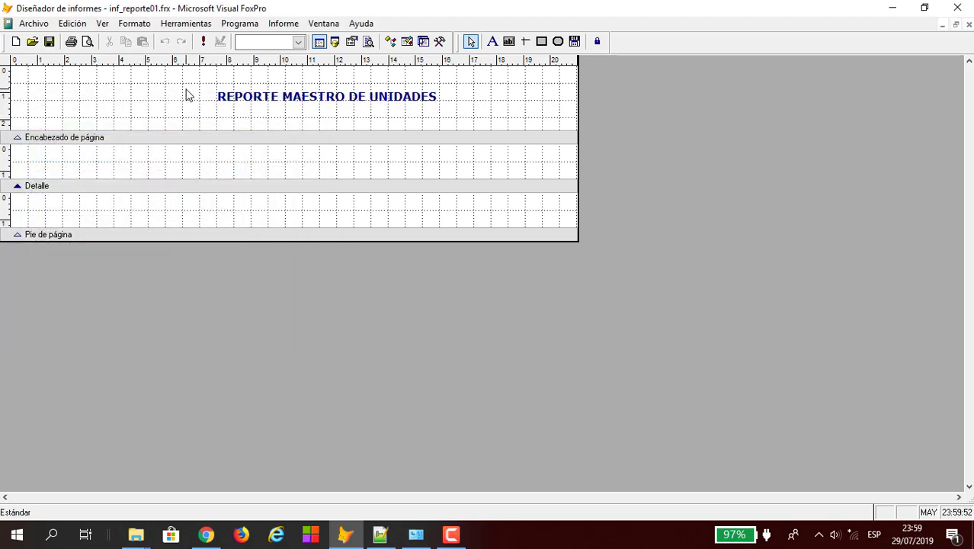
Step: Centre the reformatted title label horizontally in the page header band and save the report
left_click_drag(186, 90, 441, 109)
left_click(135, 23)
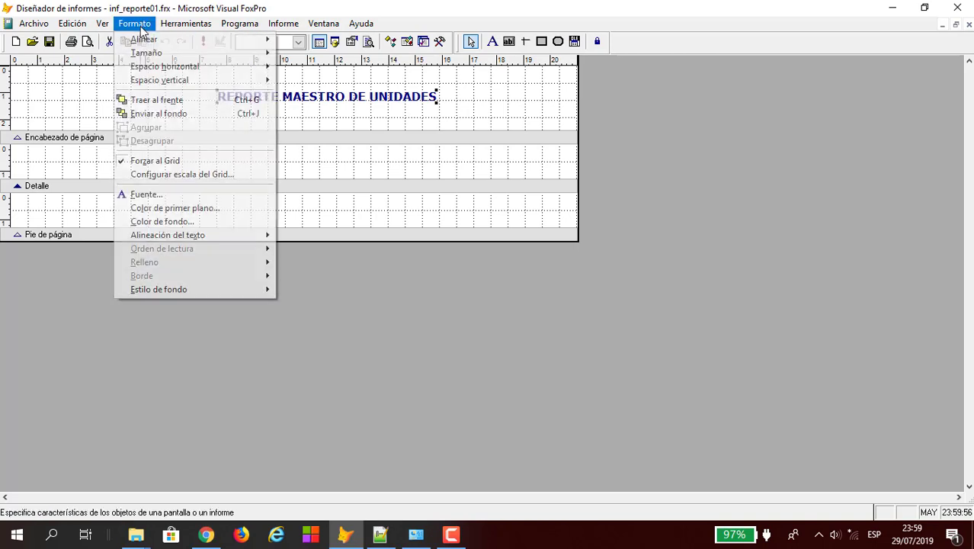
mouse_move(153, 38)
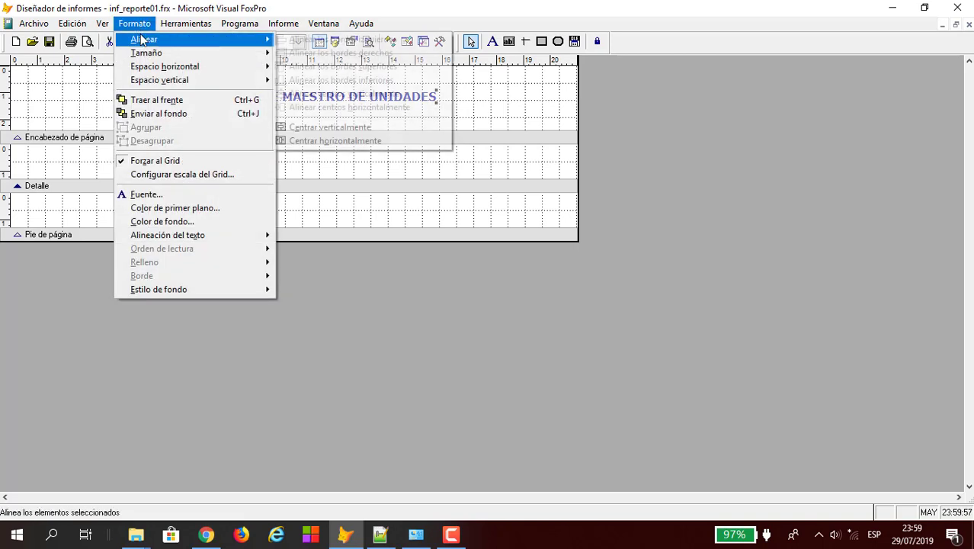
left_click(331, 144)
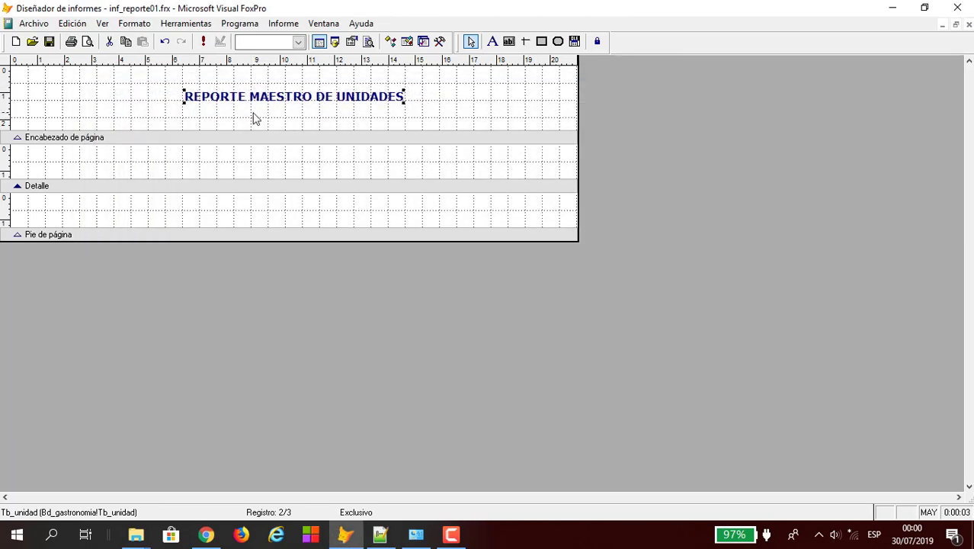
left_click(229, 116)
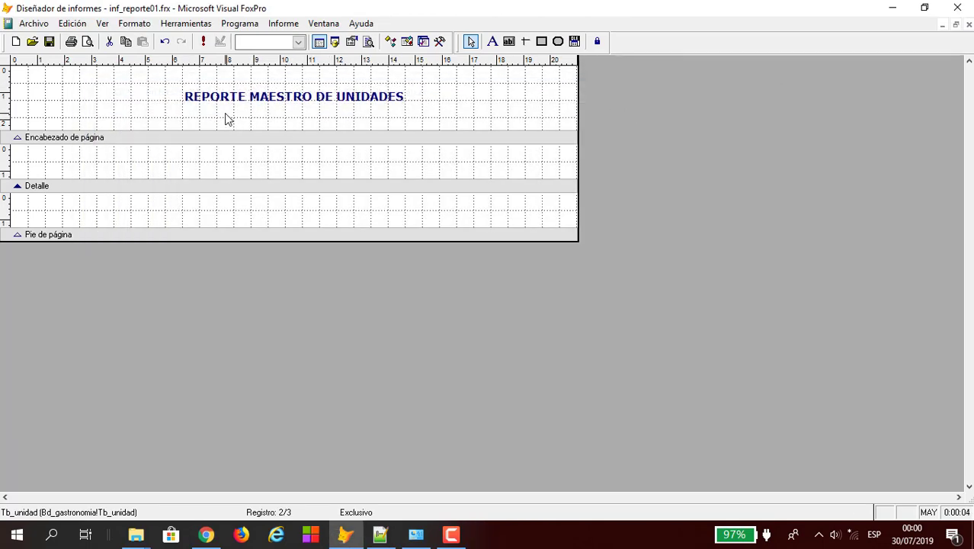
left_click(48, 41)
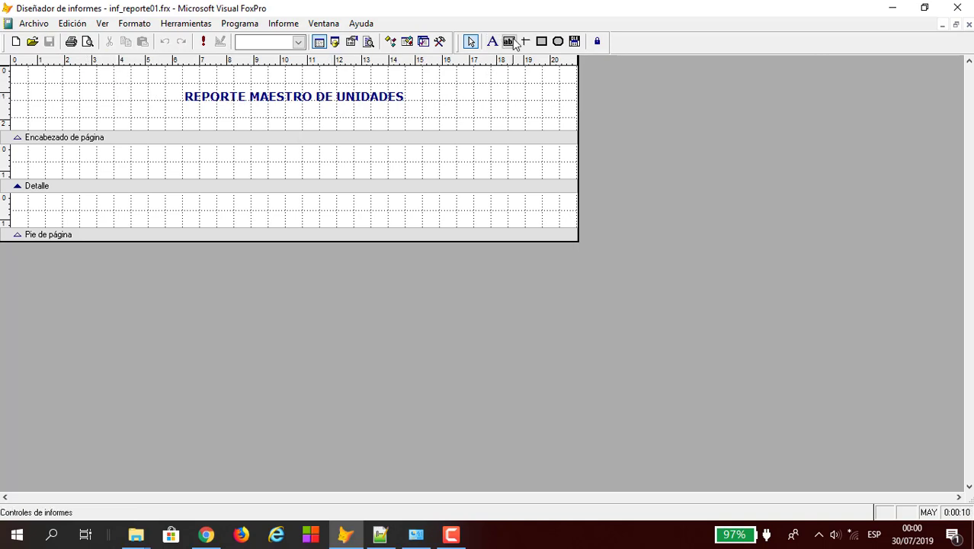
Step: Draw a horizontal line just beneath the title and shorten it to about the title's width
left_click(525, 42)
left_click_drag(182, 106, 412, 109)
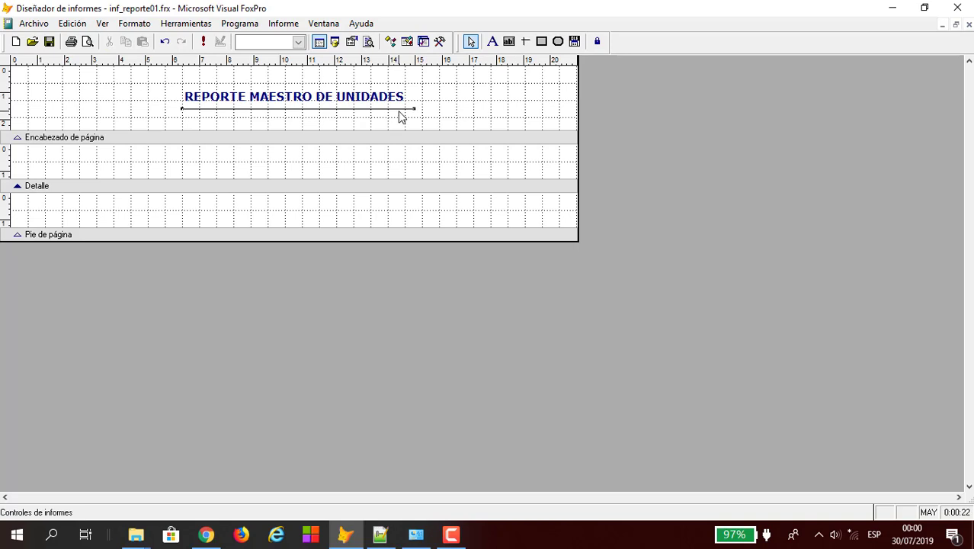
key("ctrl+z")
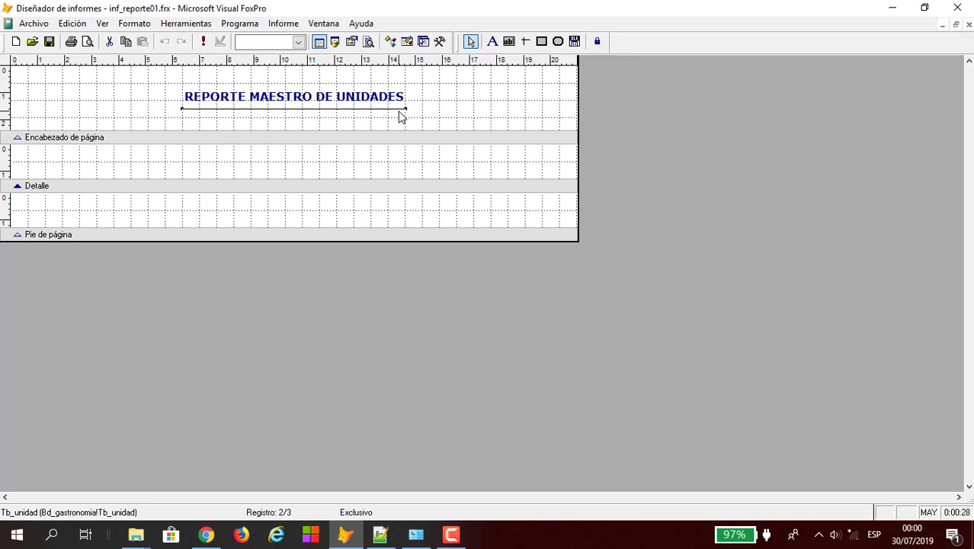
Step: Copy the line under the title and paste a duplicate into the page header band
right_click(341, 113)
left_click(206, 125)
left_click_drag(177, 125, 244, 106)
right_click(280, 114)
left_click(304, 131)
left_click(263, 124)
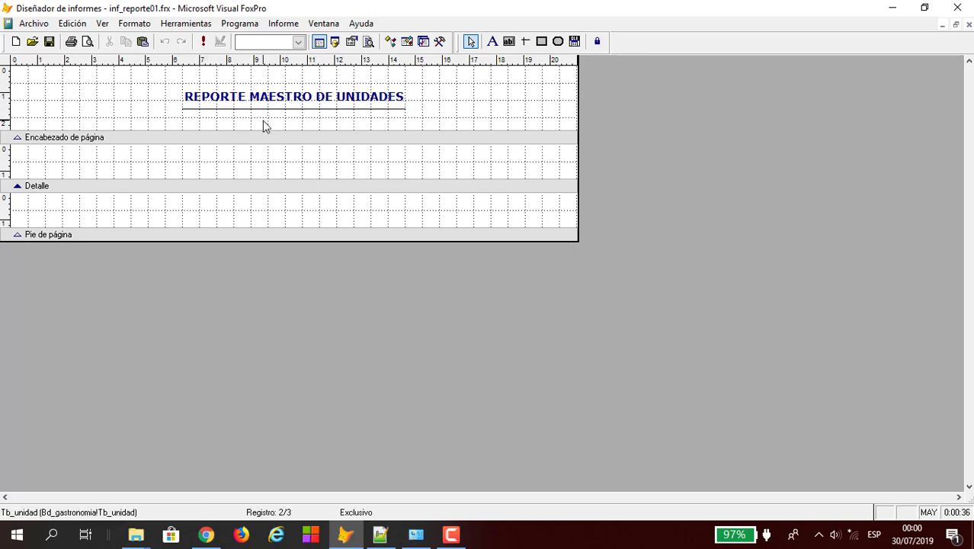
right_click(263, 124)
left_click(279, 129)
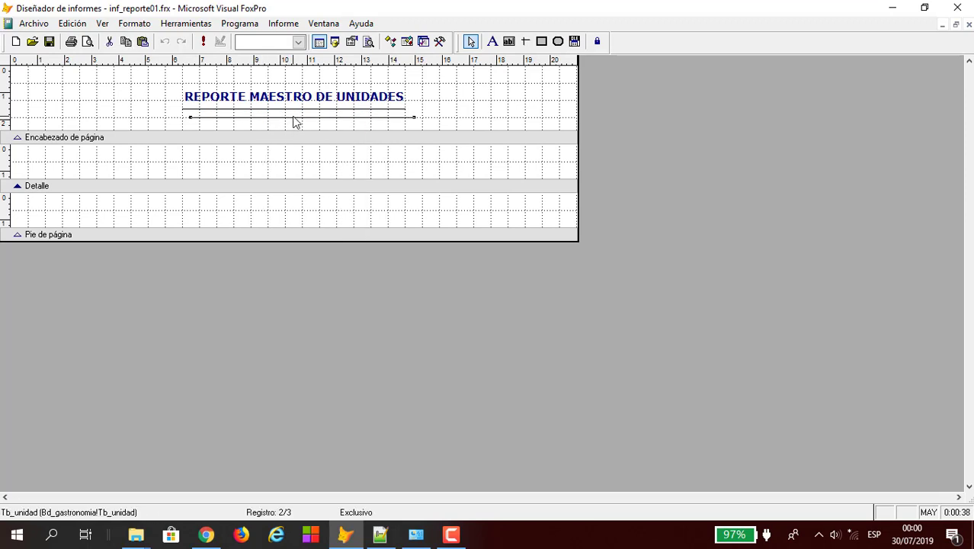
Step: Move the duplicate line up and align it just below the first one, forming a double underline
key("Up")
key("Up")
key("Up")
key("Up")
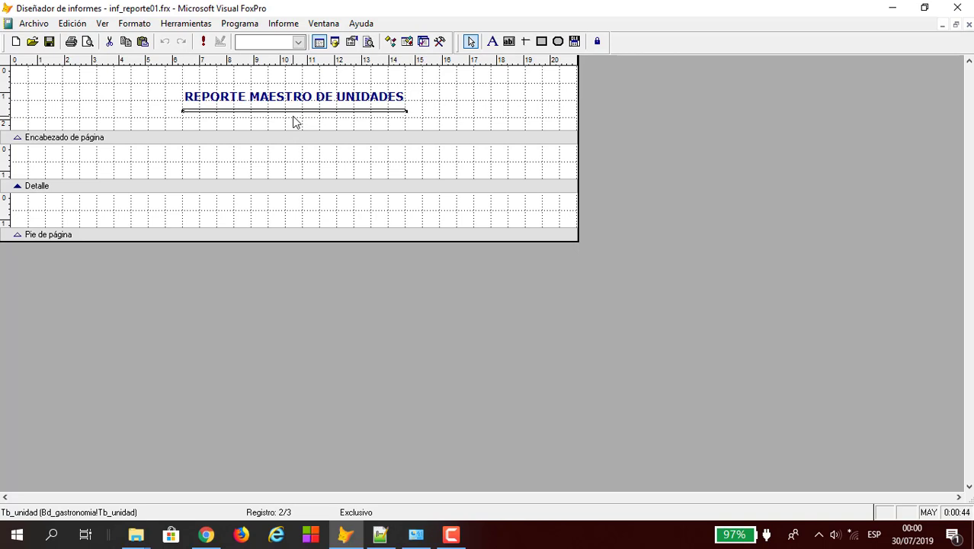
key("Up")
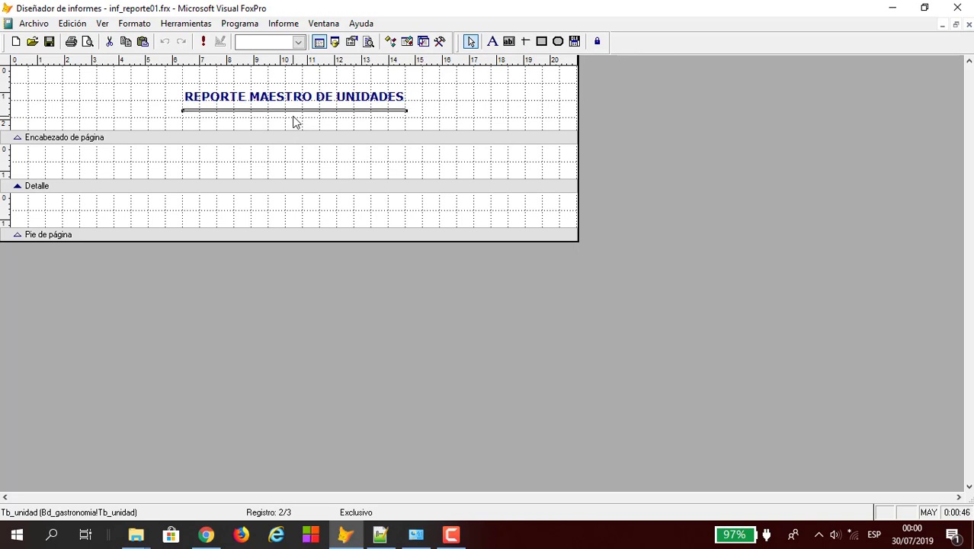
Step: Select both underlines, nudge them up closer to the title, and save the report
left_click(421, 96)
left_click(344, 114)
key("Up")
key("Up")
key("Up")
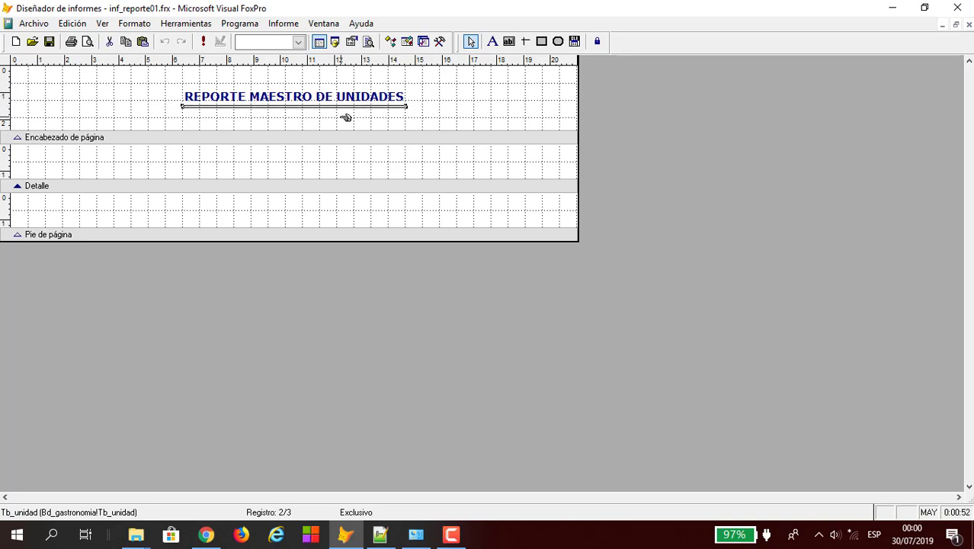
left_click(261, 119)
left_click(49, 42)
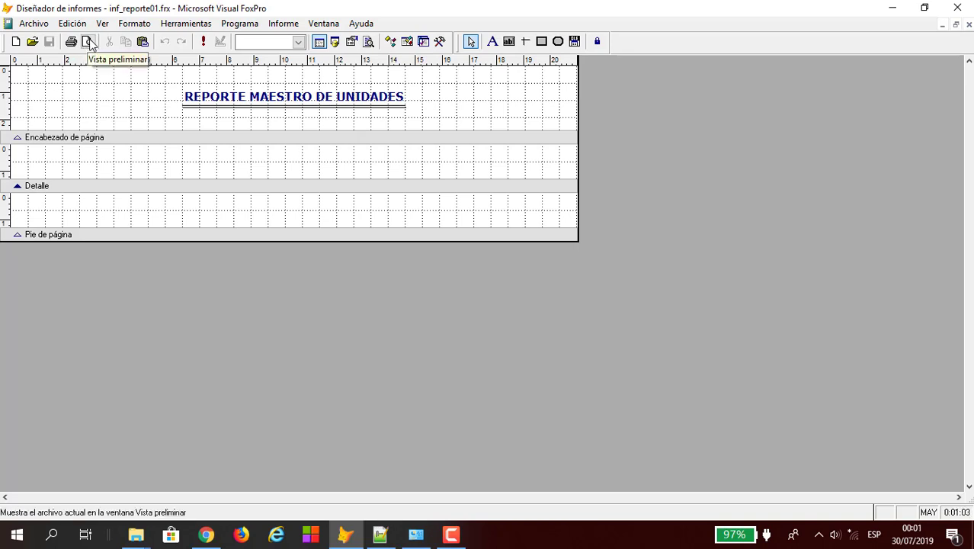
Step: Preview the report twice, checking the header title and underline at full-page and 100% zoom, and return to the designer
left_click(89, 42)
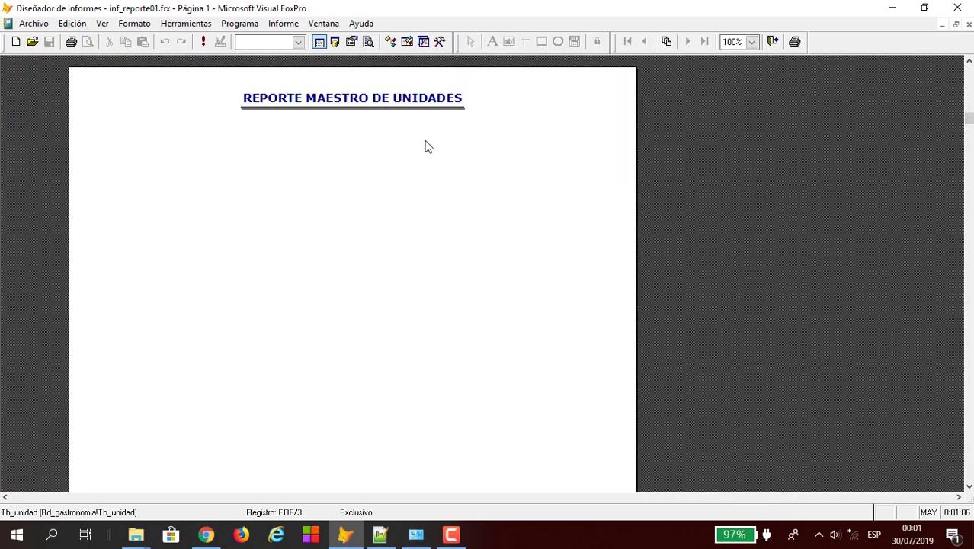
left_click(425, 146)
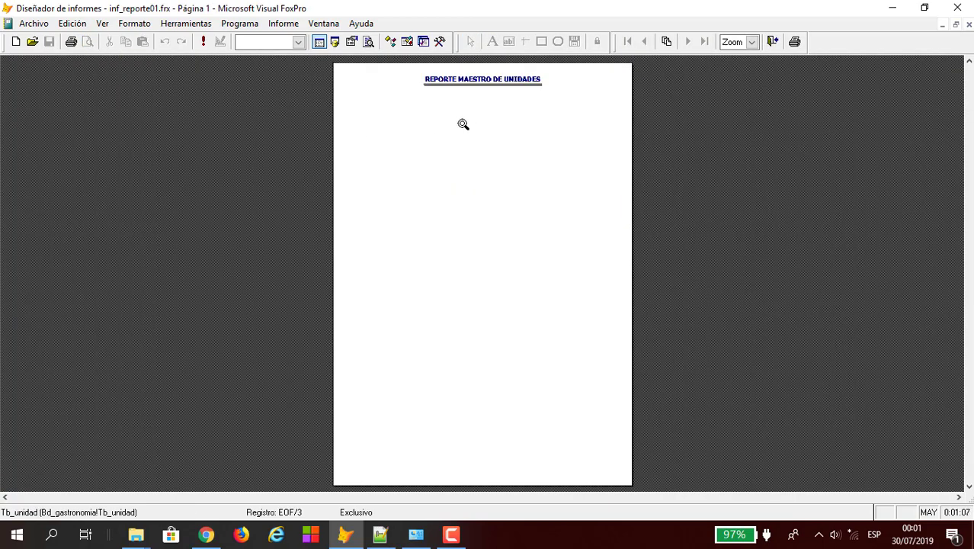
left_click(463, 124)
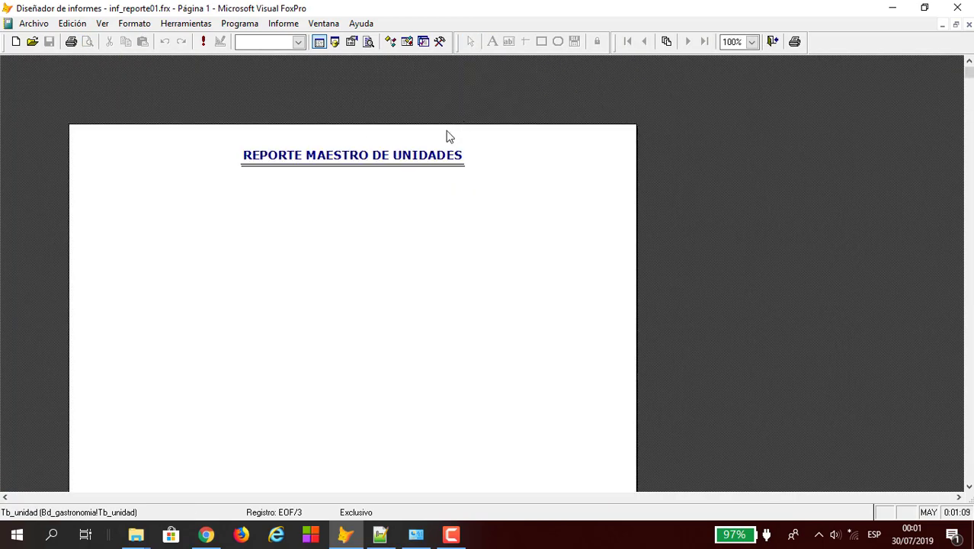
left_click(353, 170)
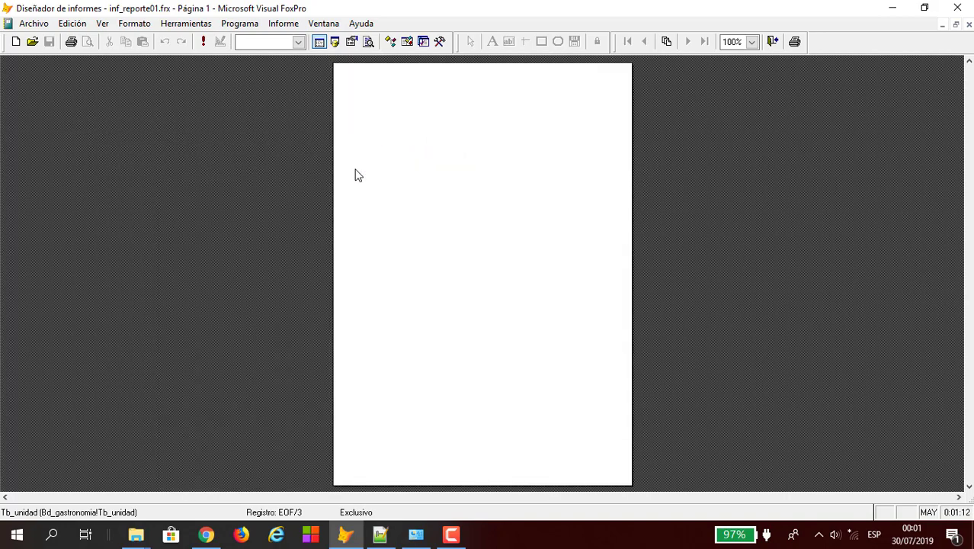
left_click(772, 42)
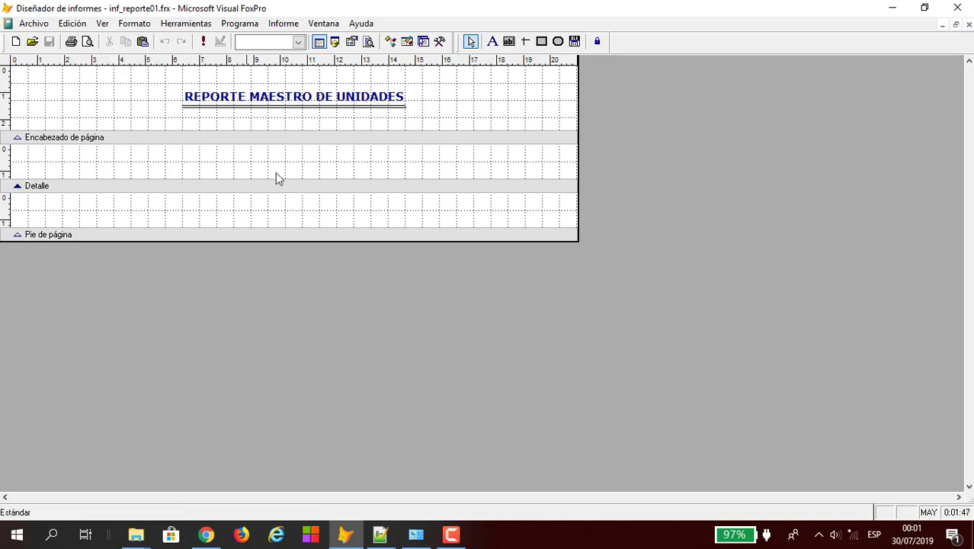
left_click(88, 41)
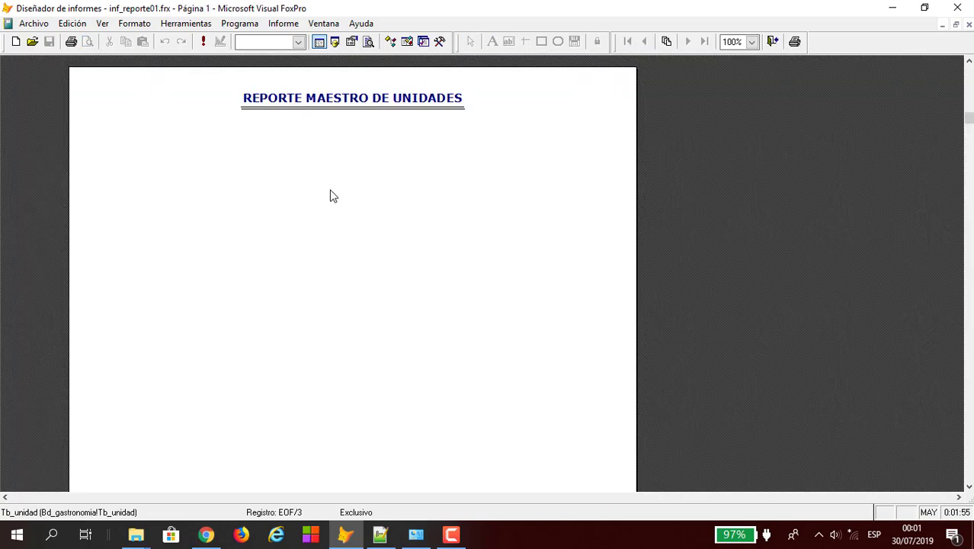
left_click(333, 196)
left_click(772, 42)
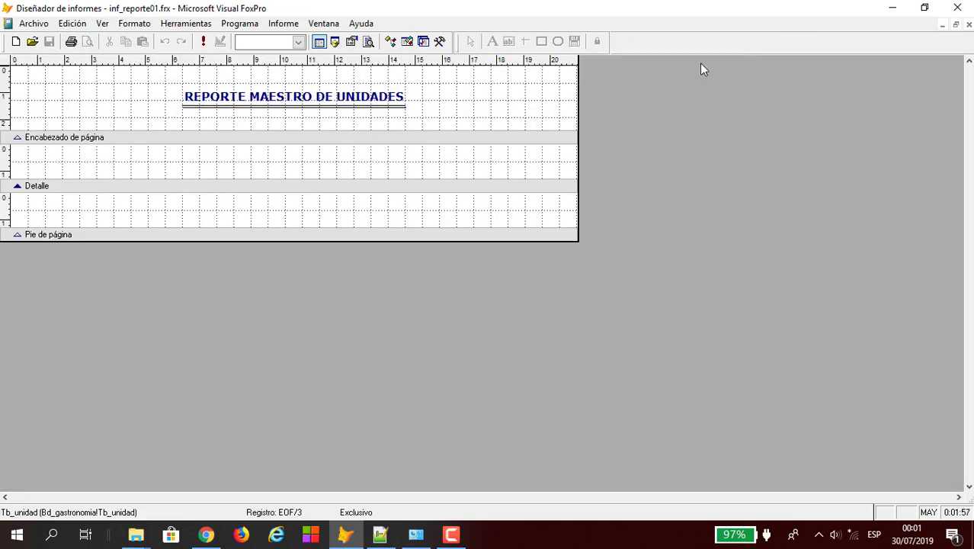
Step: Close the Tb_unidad and Tb_productos tables in the data session
left_click(336, 42)
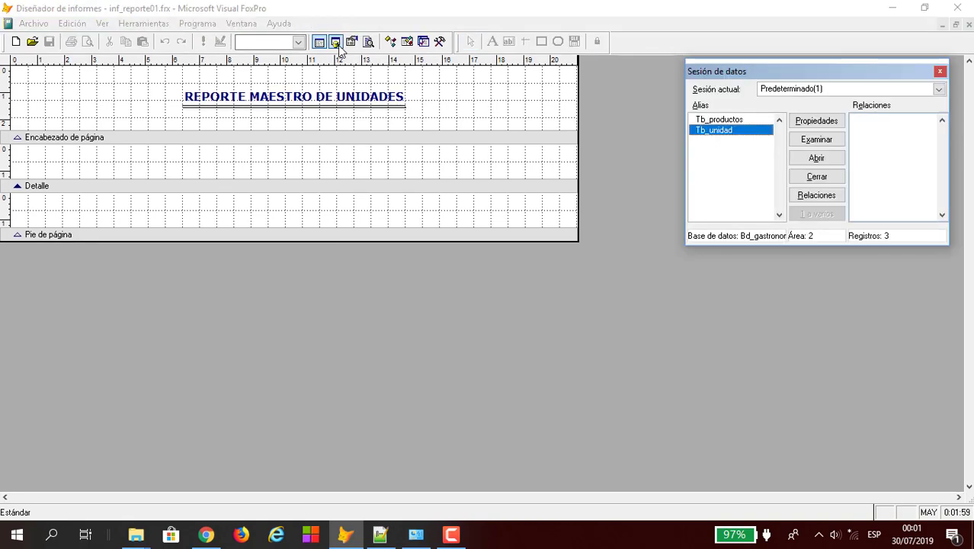
left_click(697, 134)
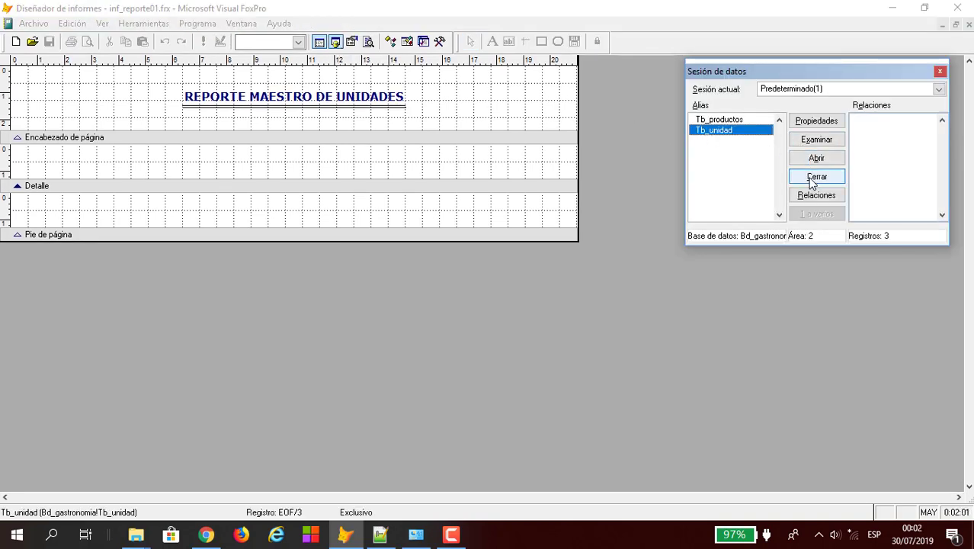
left_click(813, 177)
left_click(733, 127)
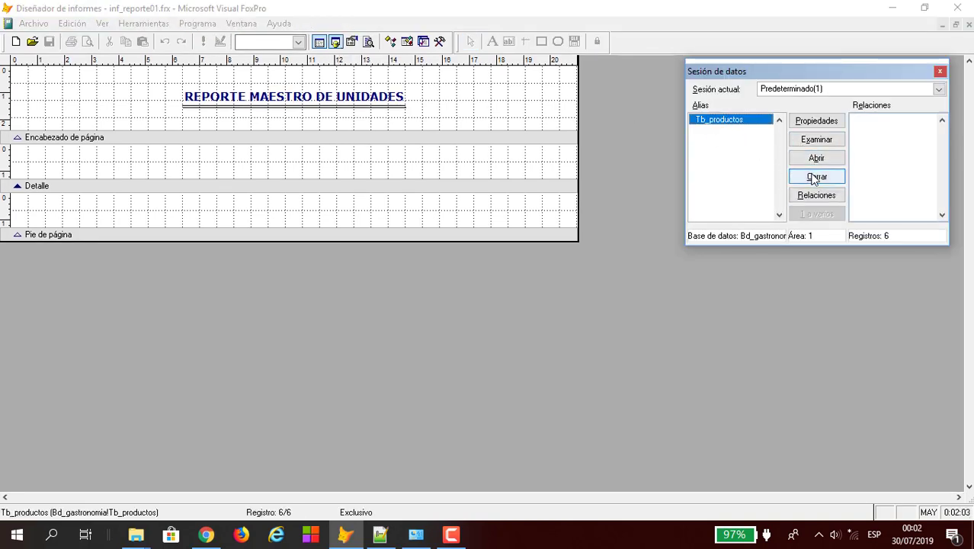
left_click(814, 177)
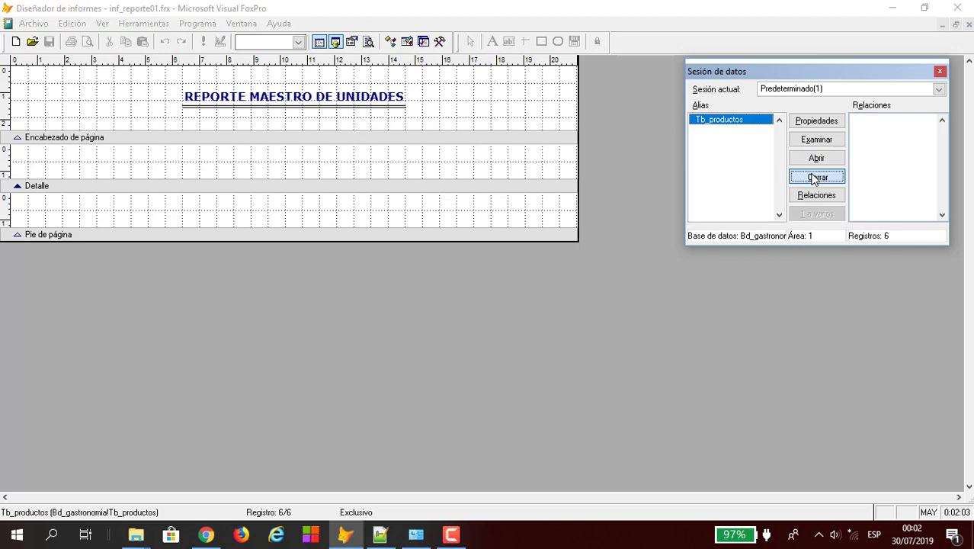
Step: Close the data session window, preview the report with no table open, and dismiss the table selection
left_click(940, 71)
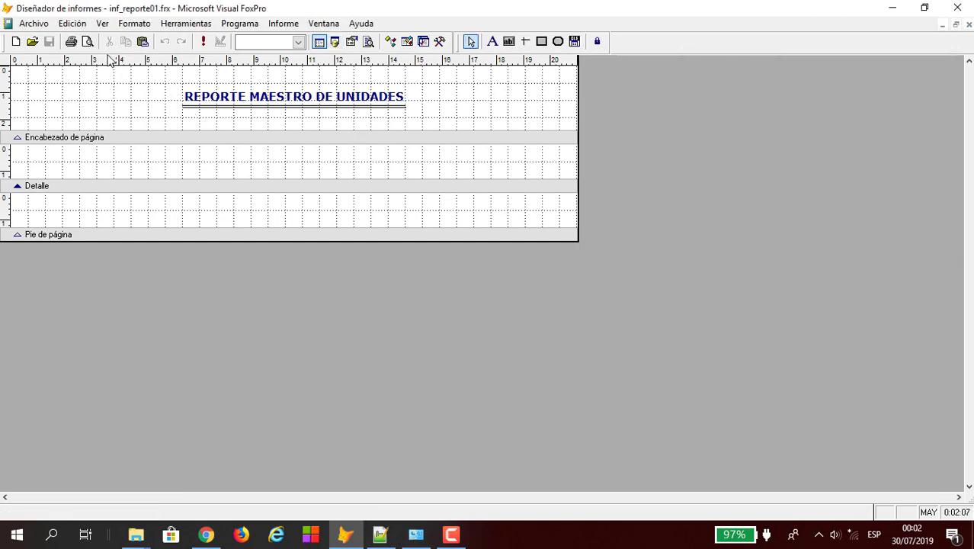
left_click(88, 42)
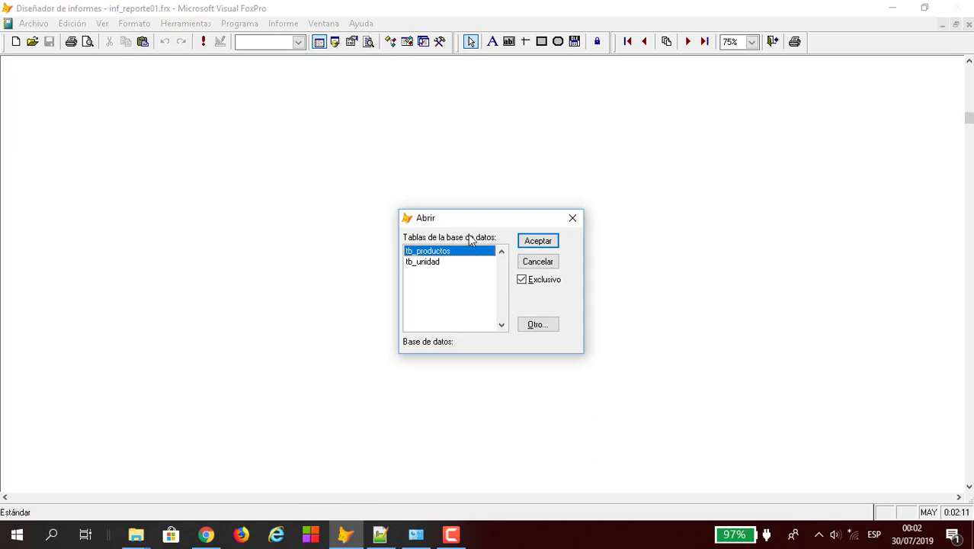
left_click(573, 223)
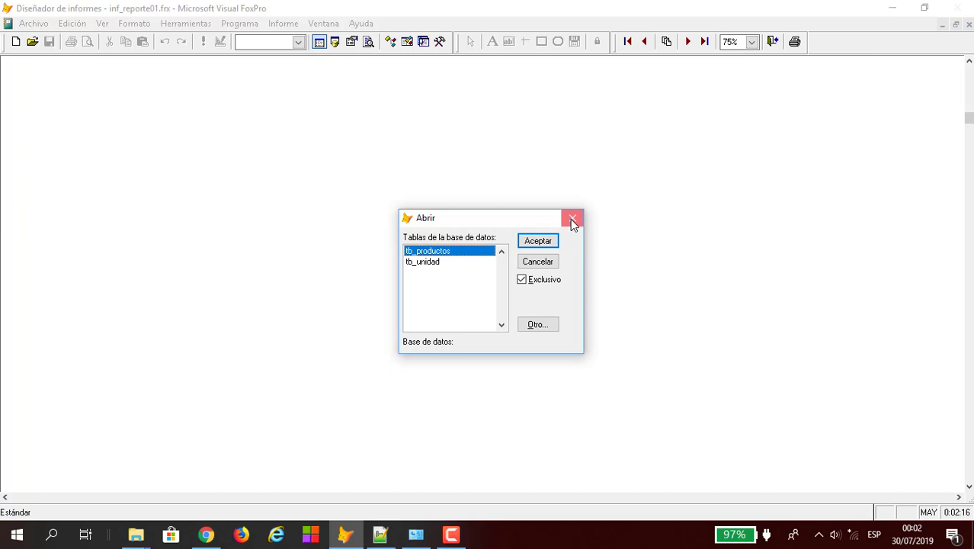
left_click(571, 220)
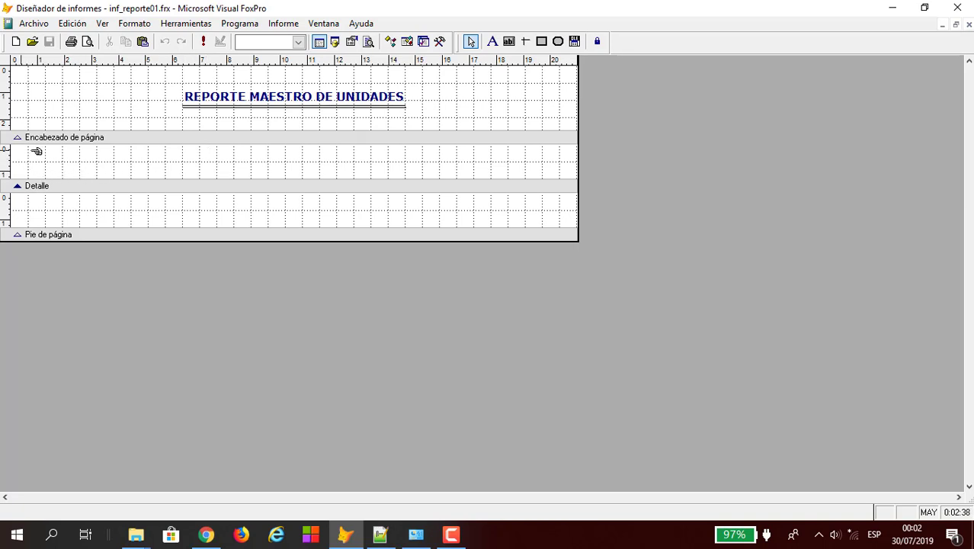
Step: Preview the report again without choosing a table, and return to the report designer
left_click_drag(36, 151, 573, 176)
left_click_drag(21, 147, 425, 154)
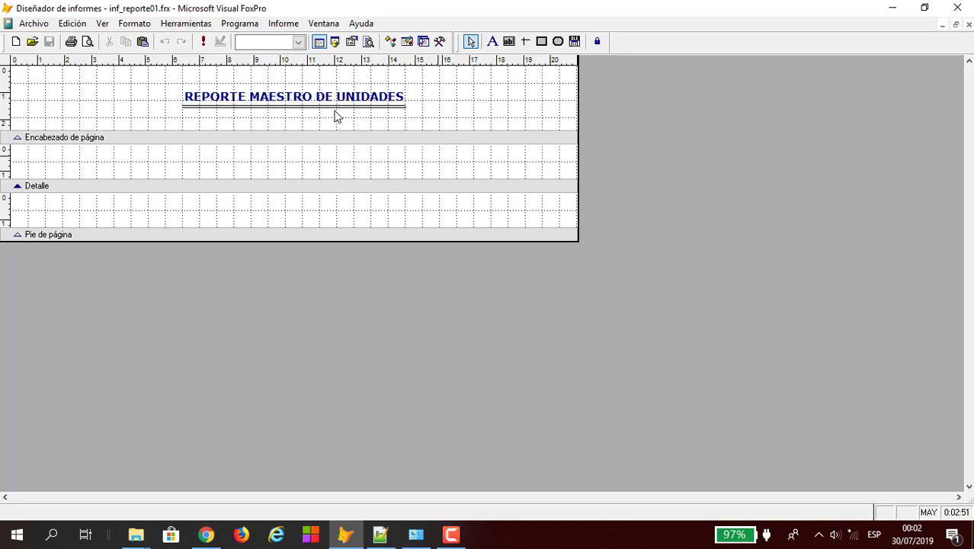
left_click(88, 42)
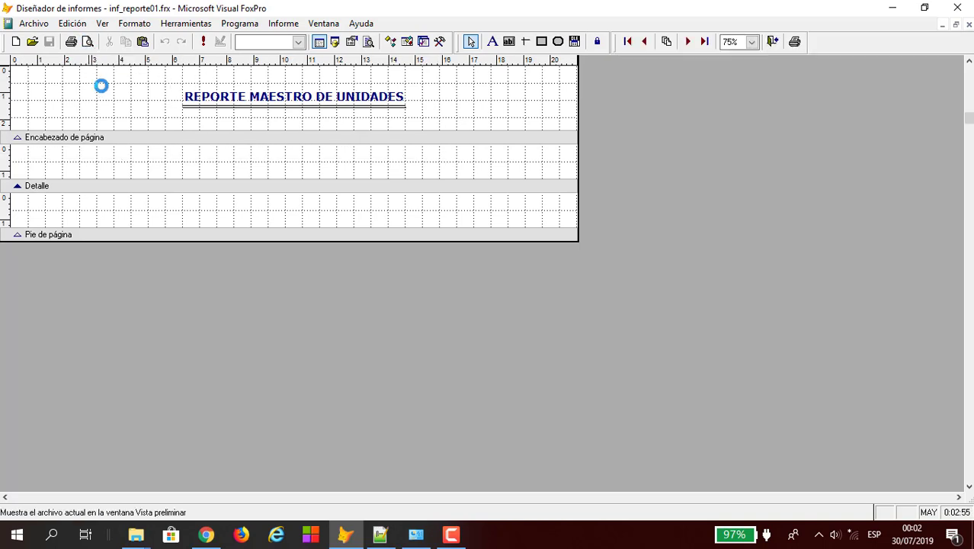
left_click(89, 42)
left_click(88, 42)
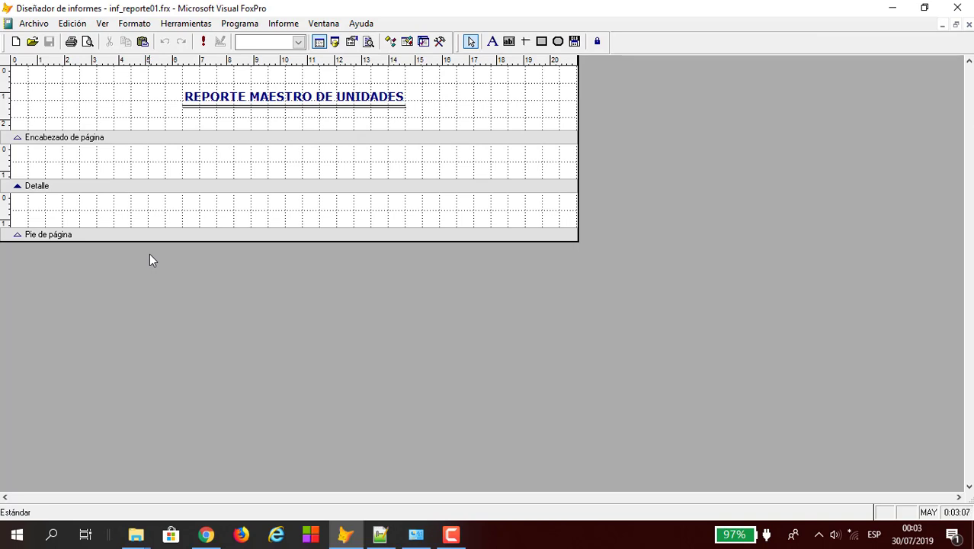
left_click_drag(18, 155, 440, 175)
left_click_drag(21, 153, 259, 171)
left_click_drag(130, 78, 436, 123)
left_click(296, 180)
Step: Close the report designer, and browse the tb_unidad table of the bd_gastronomia database from the project
left_click(967, 25)
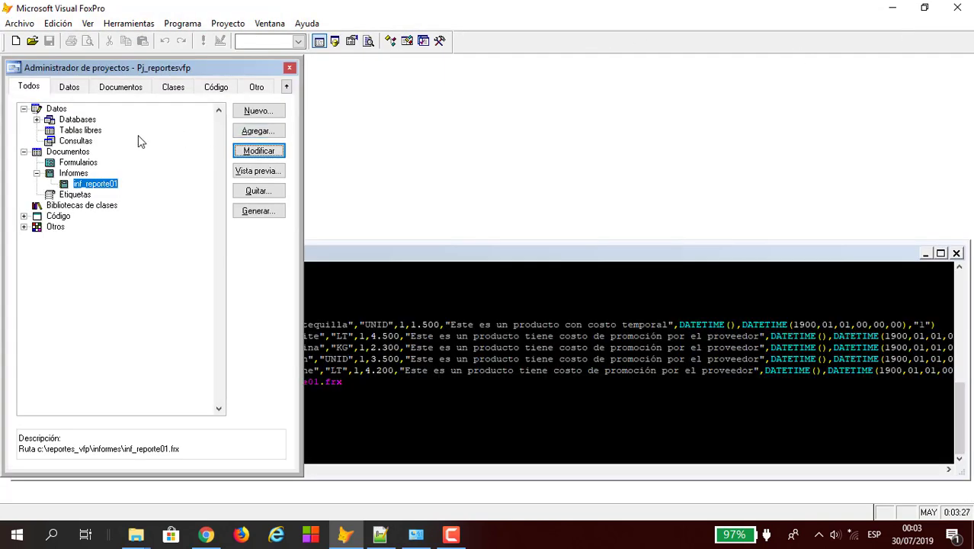
left_click(38, 120)
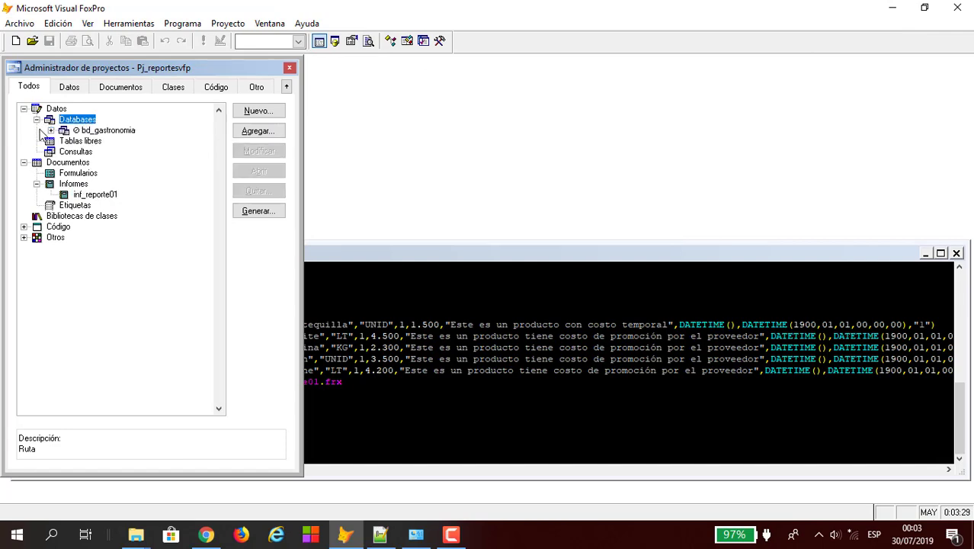
left_click(51, 130)
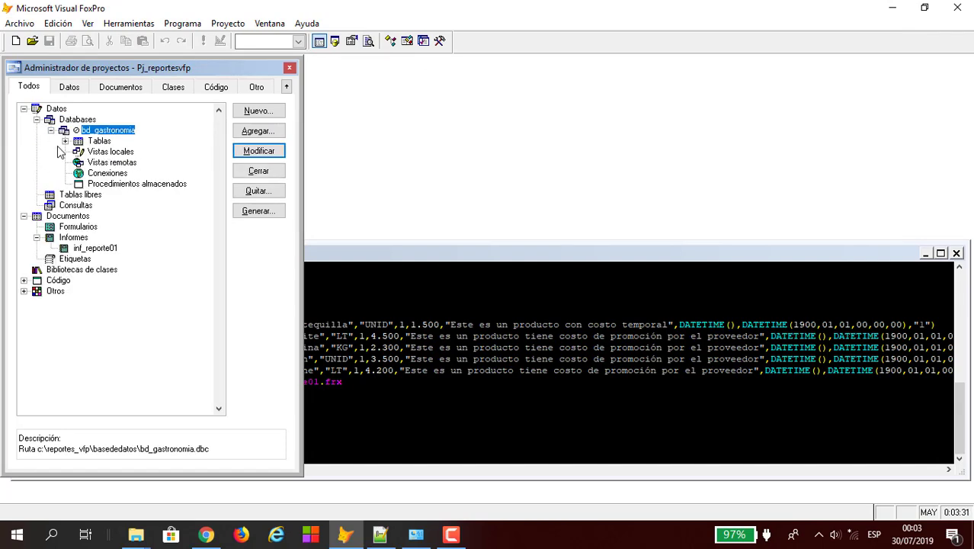
left_click(67, 142)
left_click(66, 142)
left_click(126, 162)
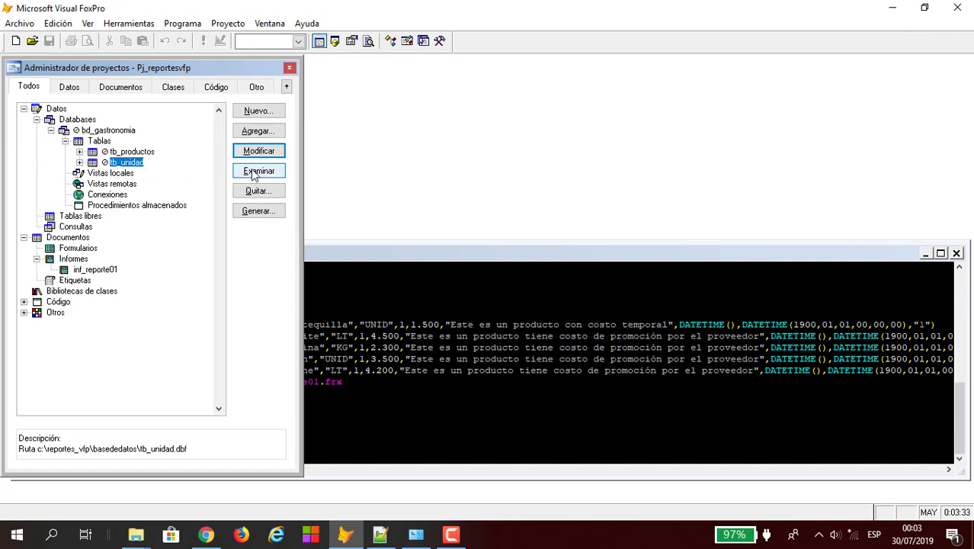
left_click(258, 172)
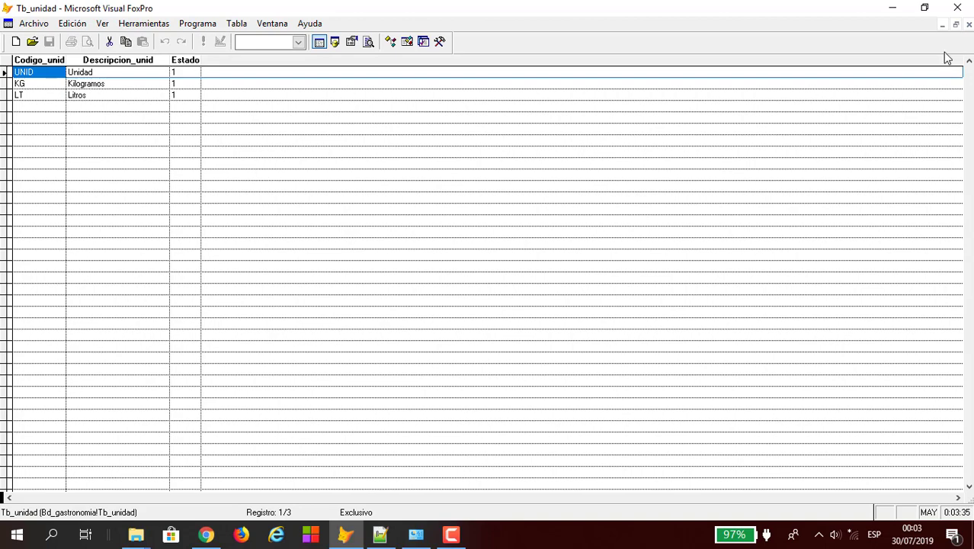
left_click(969, 26)
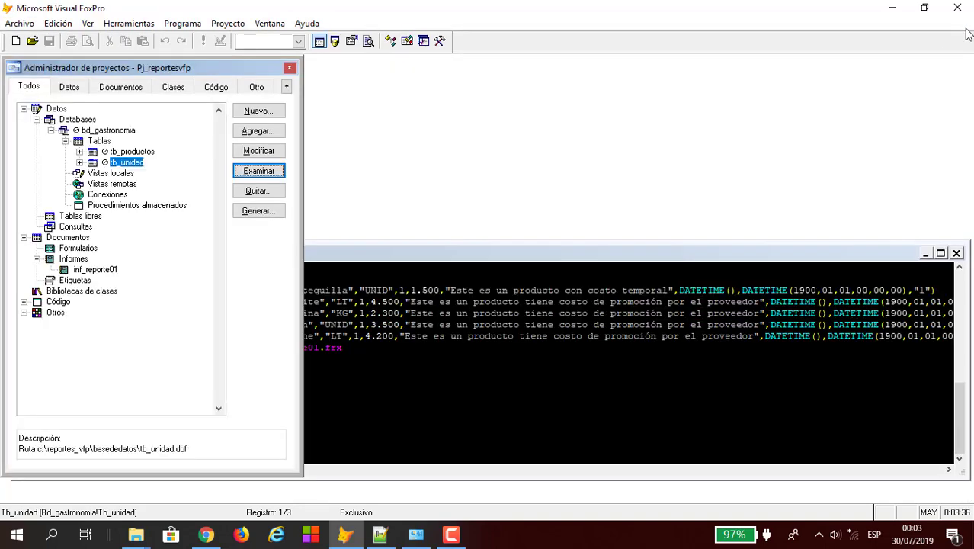
Step: Show the data session window and reopen the inf_reporte01 report for modification
left_click(335, 41)
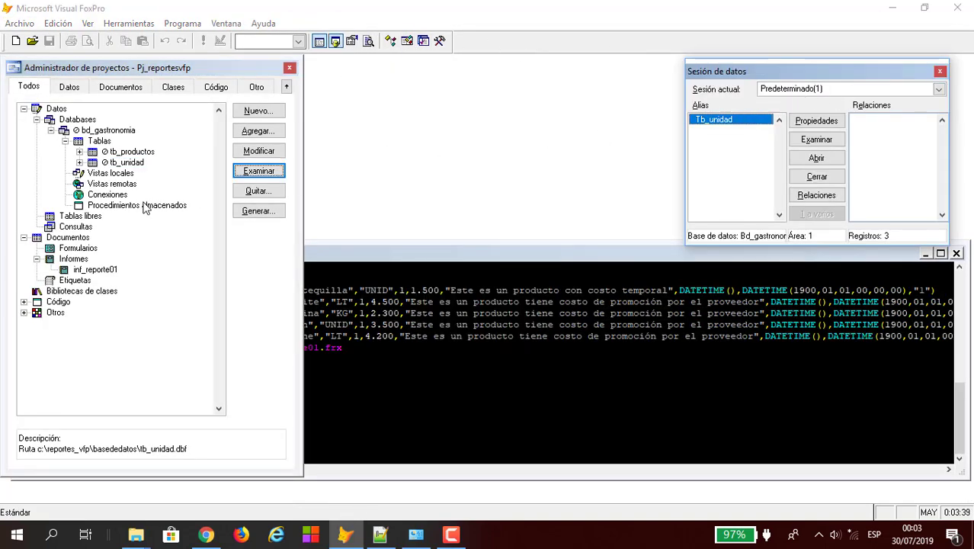
left_click(93, 271)
left_click(259, 151)
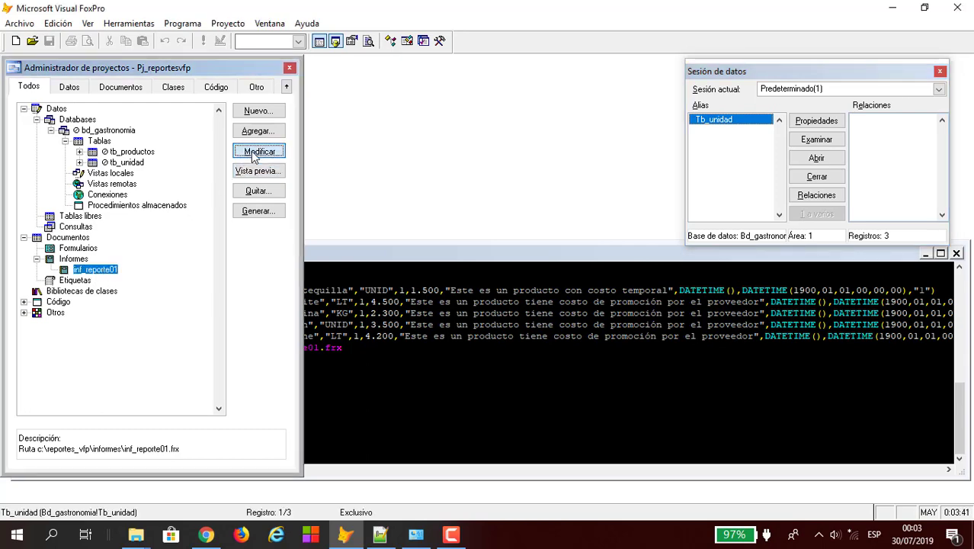
Step: Preview the report with Tb_unidad open, zooming in and back out on the page
left_click(87, 41)
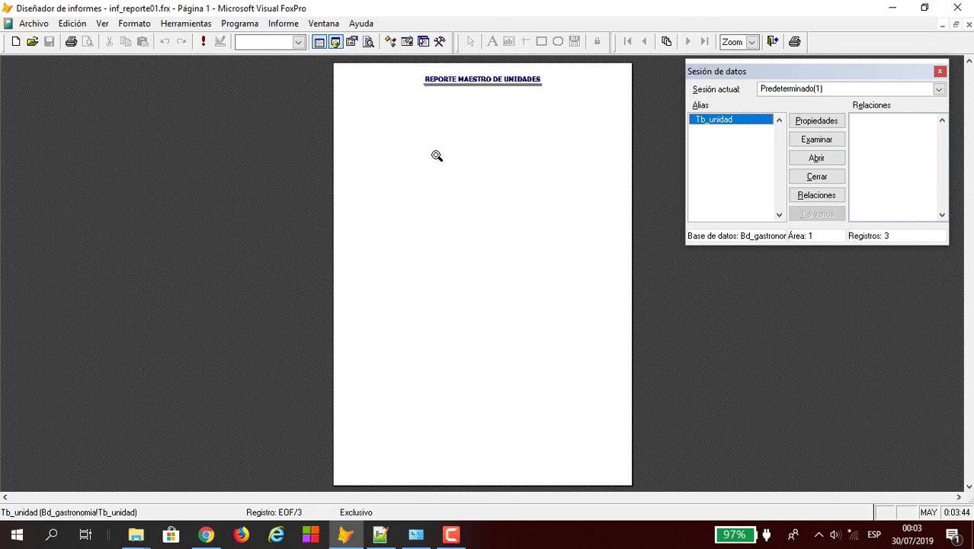
left_click(437, 157)
left_click(436, 157)
Step: Close Tb_unidad in the data session, cancel the preview's table selection, and close the data session window
left_click(817, 176)
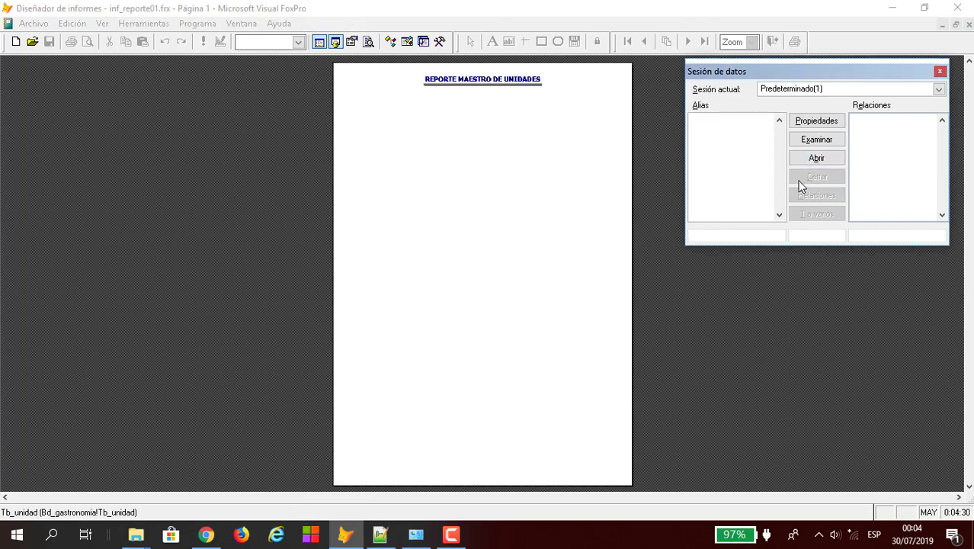
left_click(452, 146)
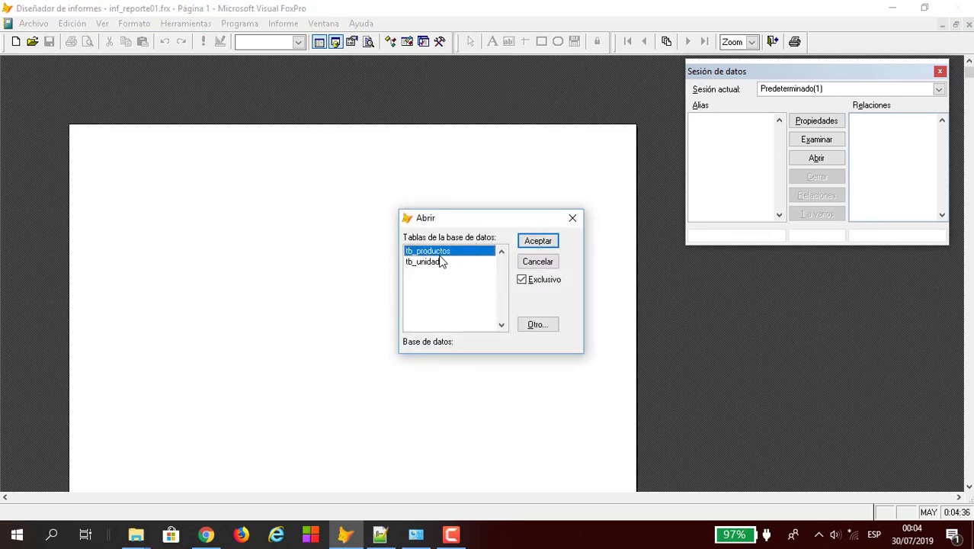
left_click(539, 265)
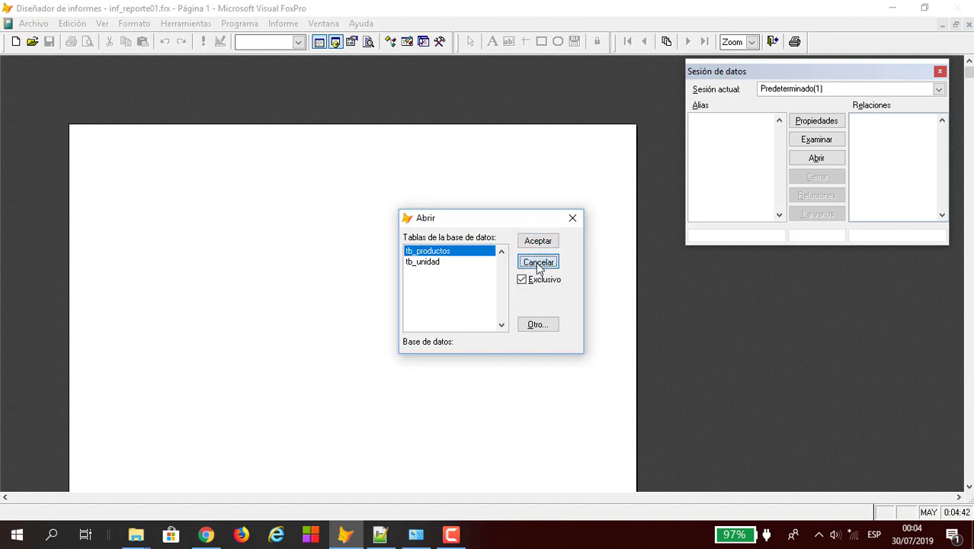
left_click(461, 317)
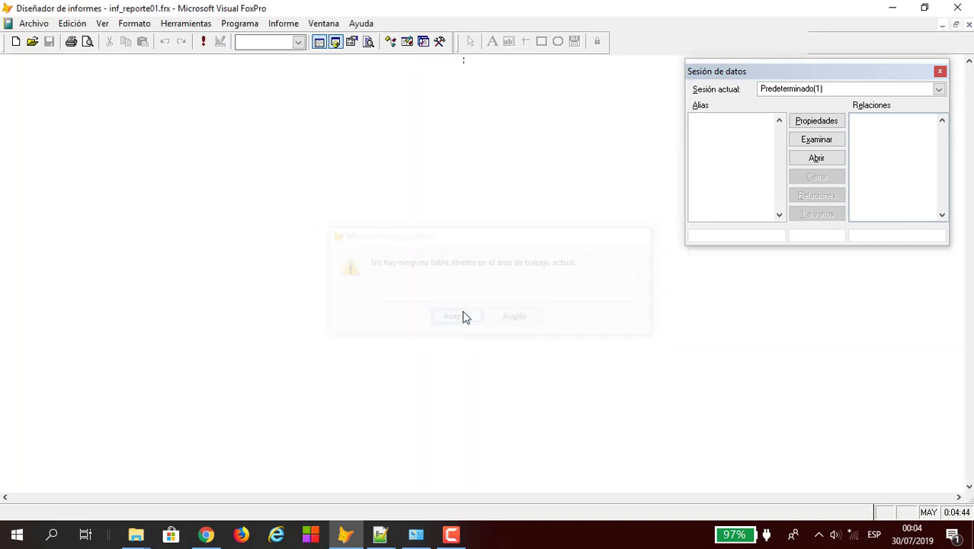
left_click(940, 71)
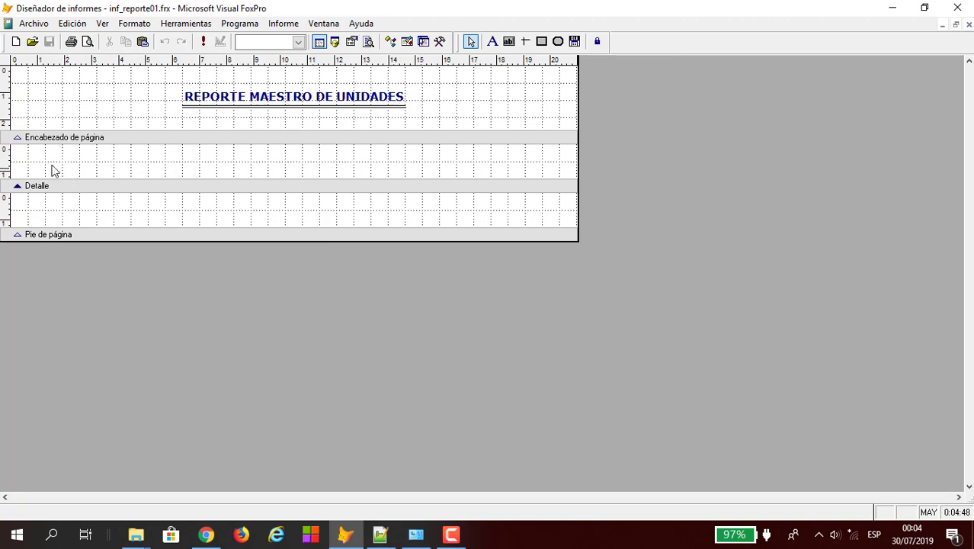
left_click_drag(47, 157, 489, 177)
left_click_drag(22, 153, 541, 178)
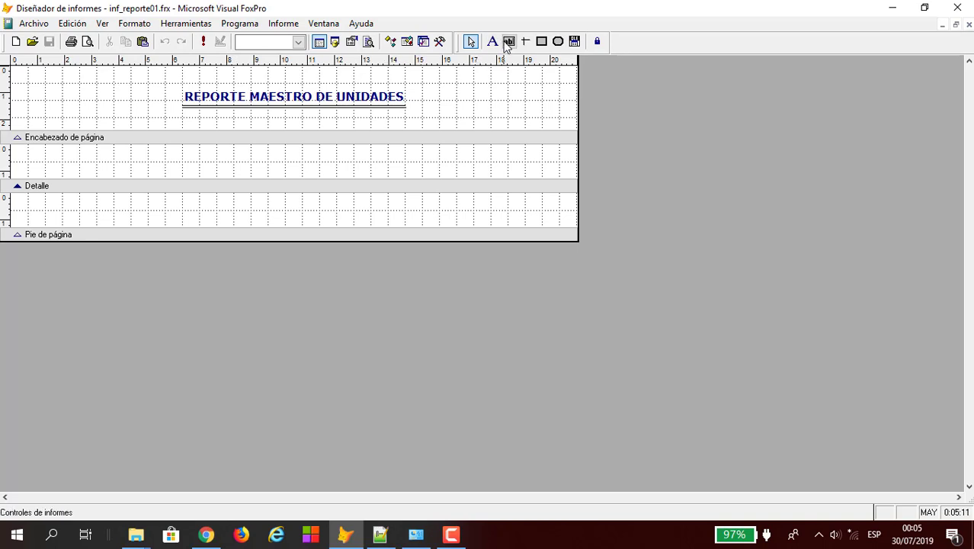
left_click_drag(170, 83, 424, 111)
Step: Try starting a text label in the Detalle band and another in the page header
left_click(492, 41)
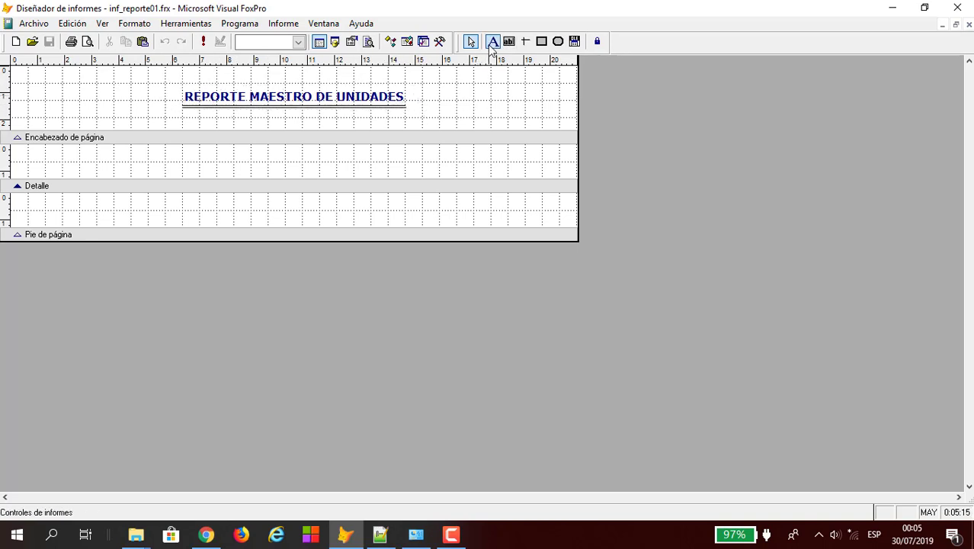
left_click(472, 152)
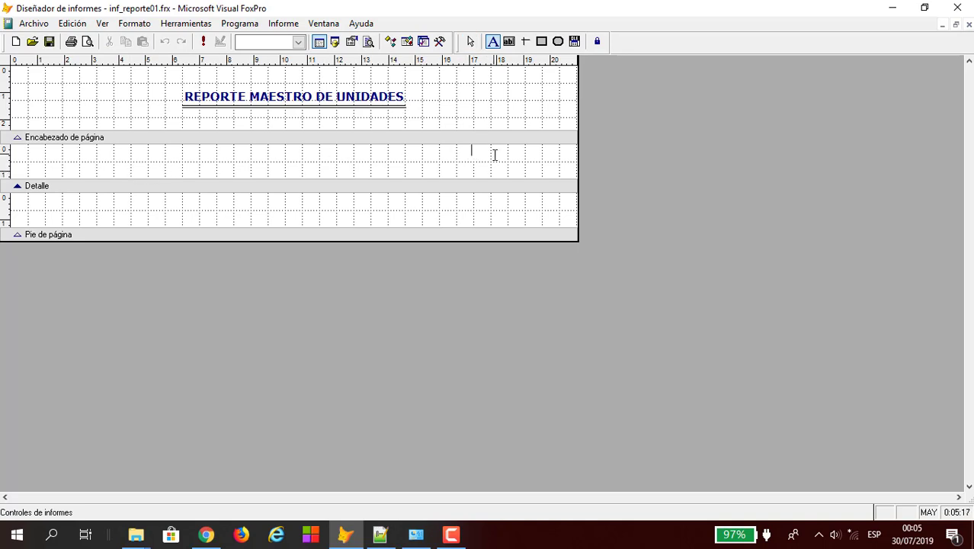
left_click(496, 160)
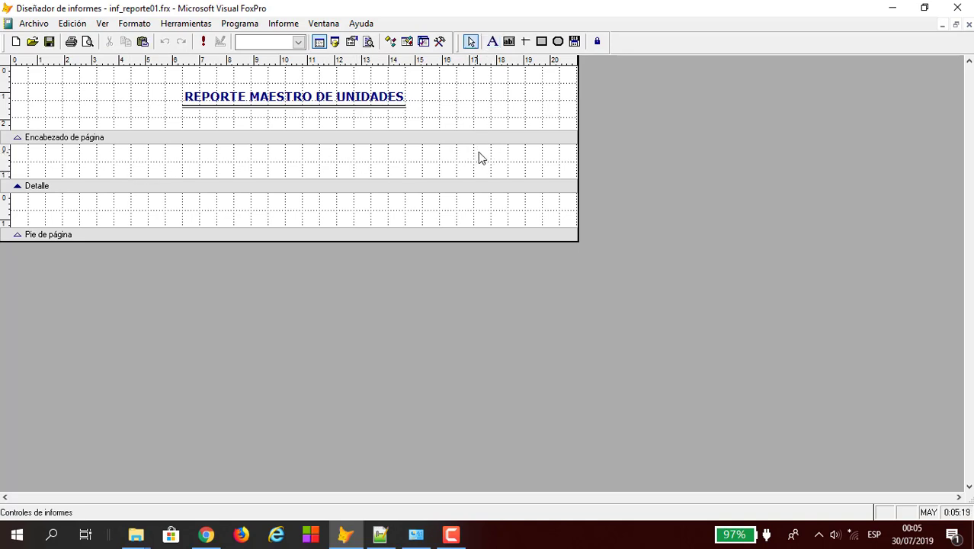
left_click_drag(433, 150, 503, 149)
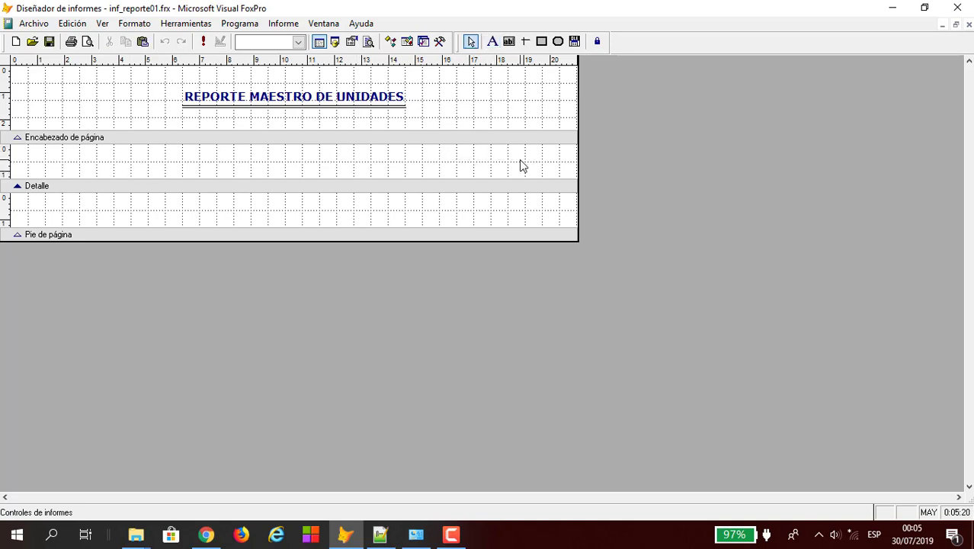
left_click(492, 43)
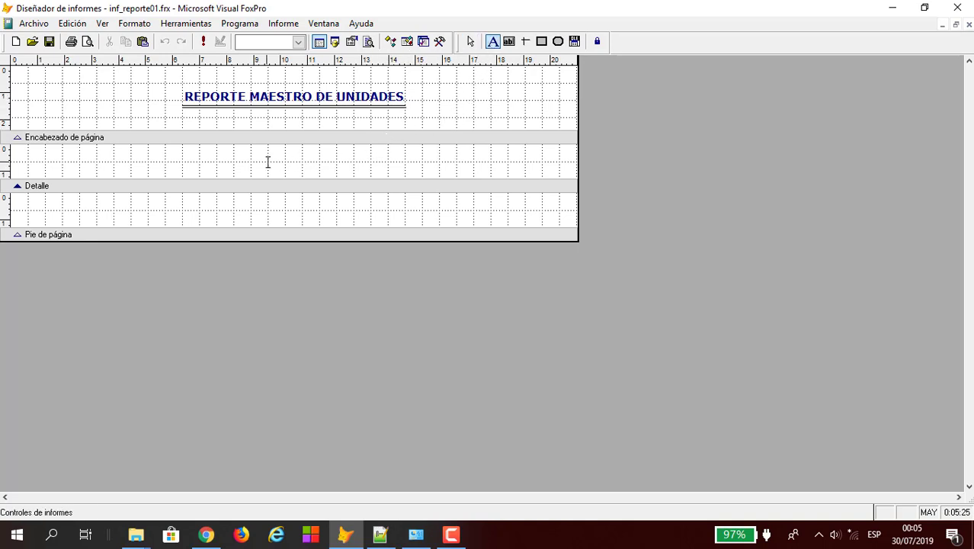
left_click(25, 91)
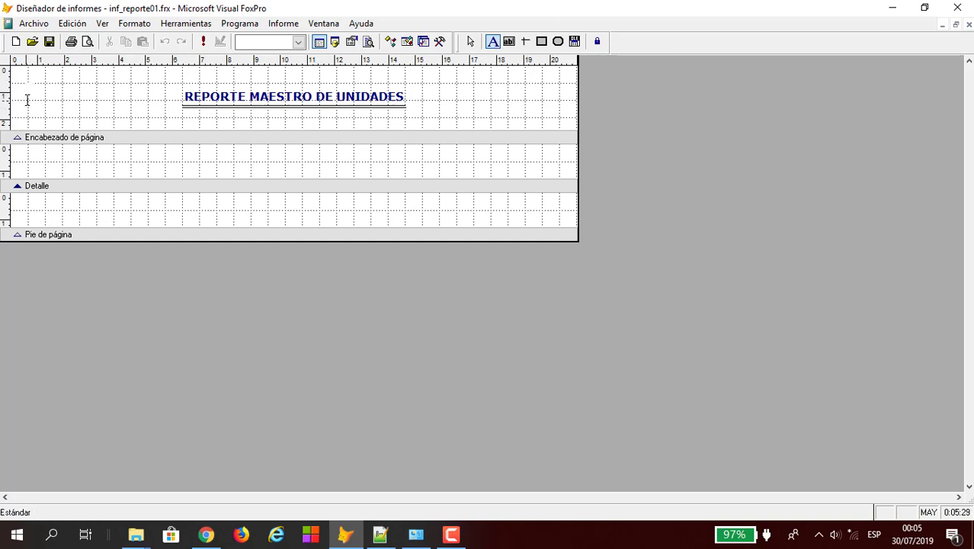
key("Escape")
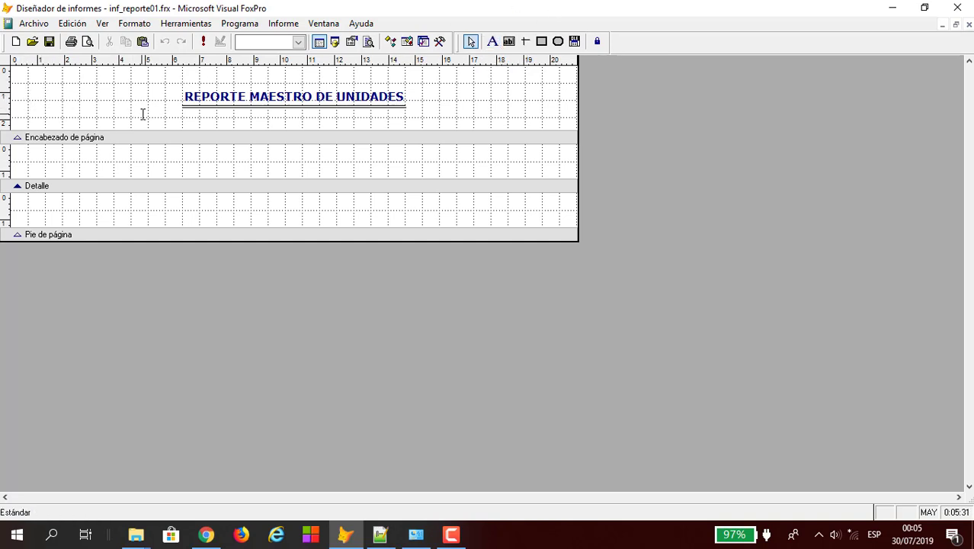
left_click_drag(23, 74, 111, 119)
Step: Place a trial label "C" at the lower left of the page header band and delete it
left_click(493, 41)
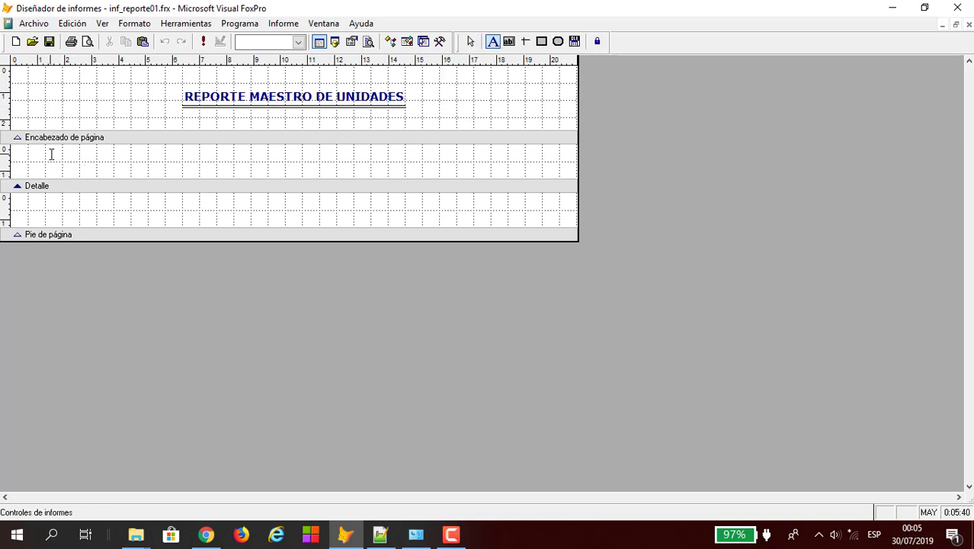
left_click(44, 122)
type("C")
left_click(107, 120)
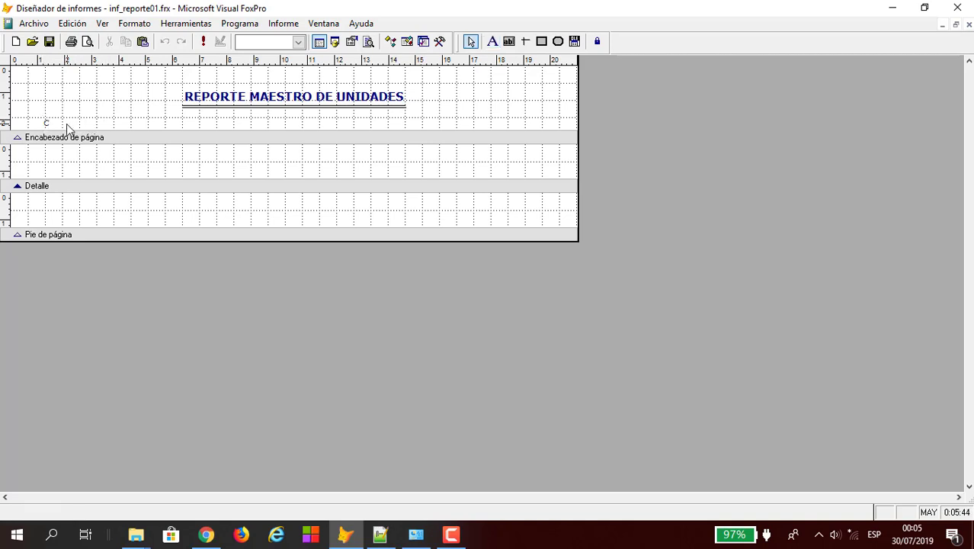
left_click(48, 124)
key("Delete")
left_click(492, 43)
left_click(490, 97)
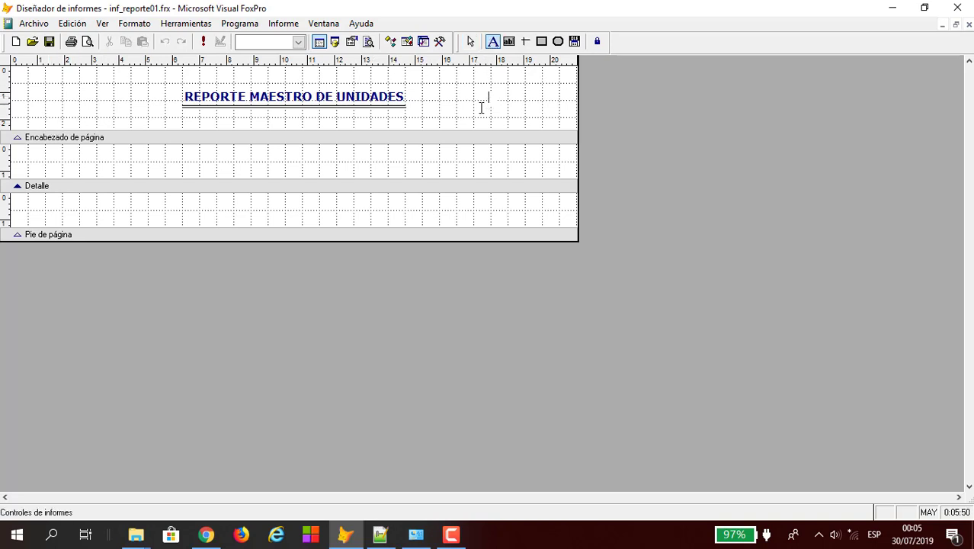
key("Escape")
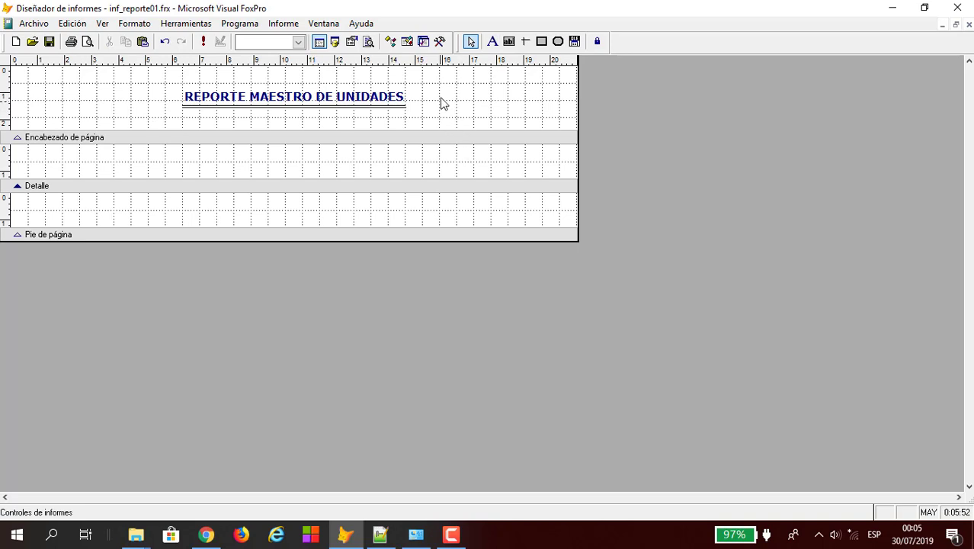
left_click_drag(444, 77, 562, 125)
left_click_drag(461, 84, 525, 119)
left_click_drag(13, 148, 509, 174)
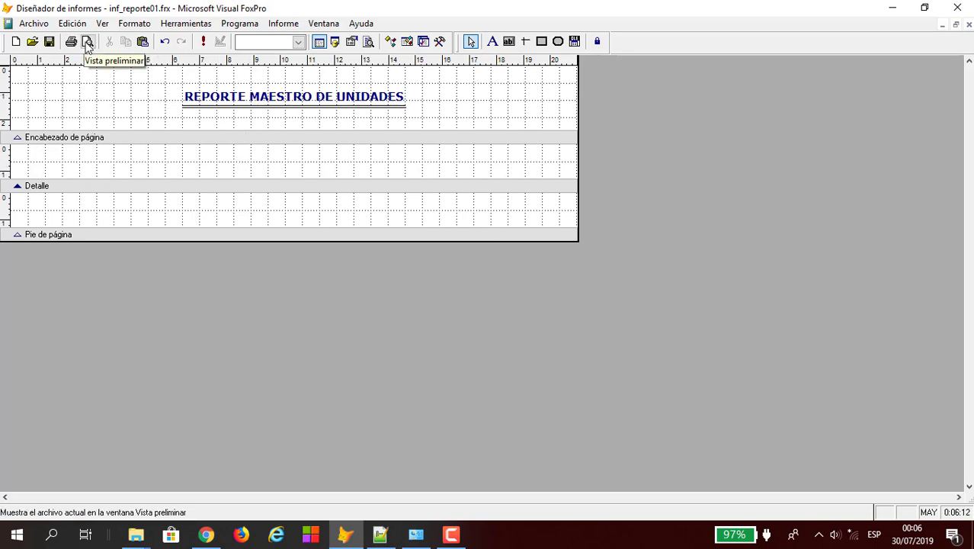
Step: Preview the report once more without opening a table, and return to the designer
left_click(88, 42)
key("Escape")
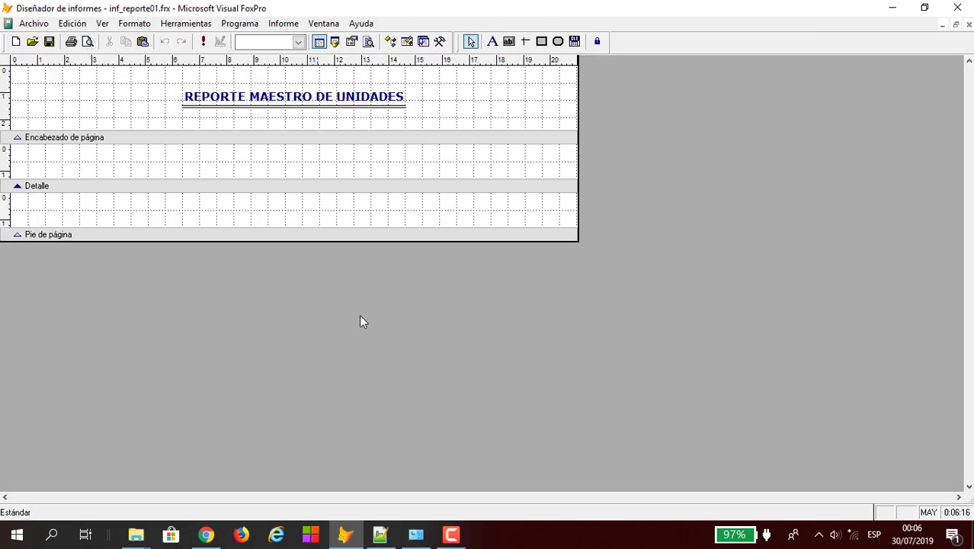
Step: Check which tables are open in the data session and close its window
left_click(334, 42)
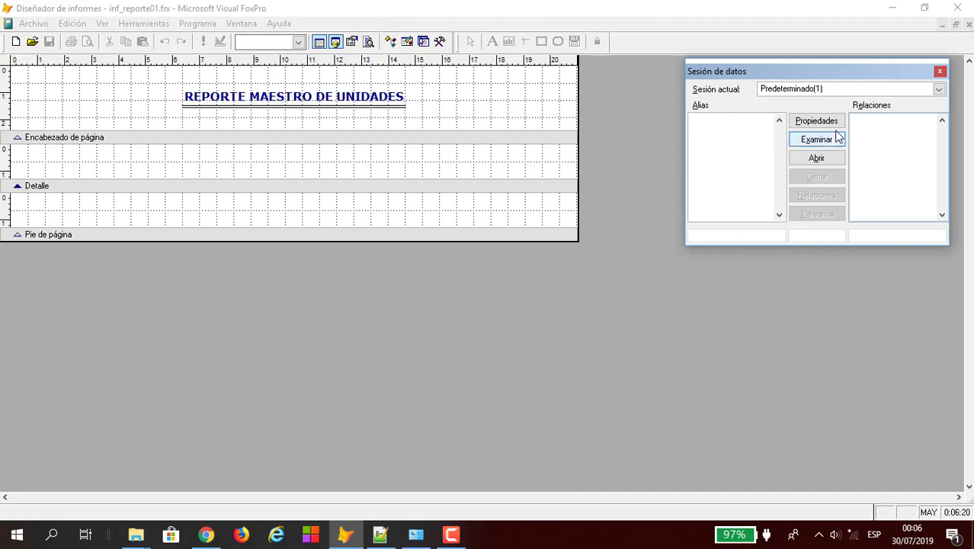
left_click(939, 71)
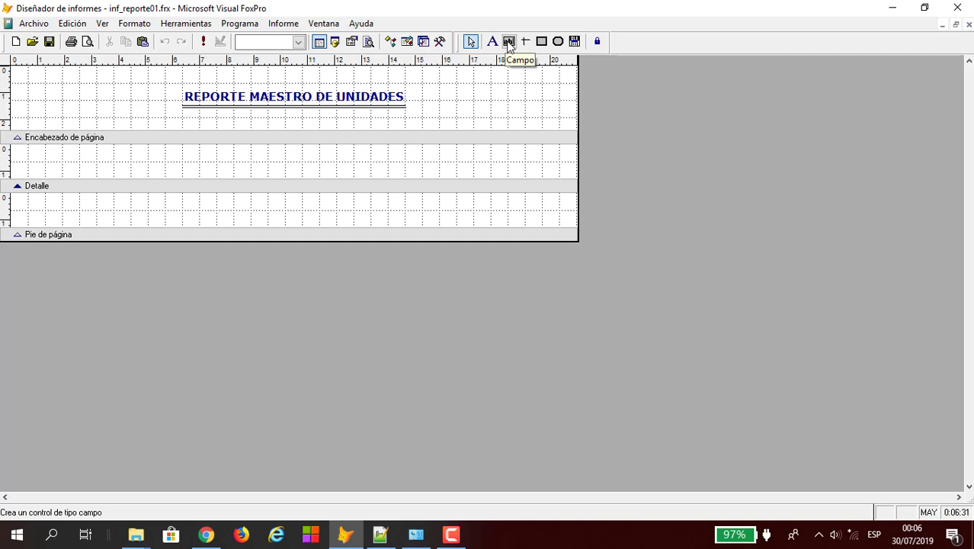
Step: Try to add a field without an expression, about 0.89 cm high, at the lower left of the page header band
left_click(509, 42)
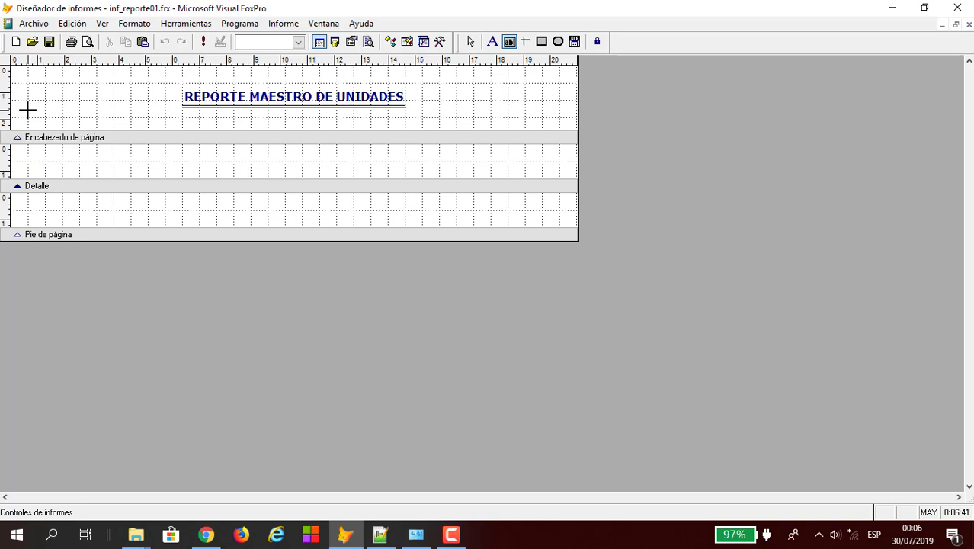
left_click_drag(27, 109, 97, 131)
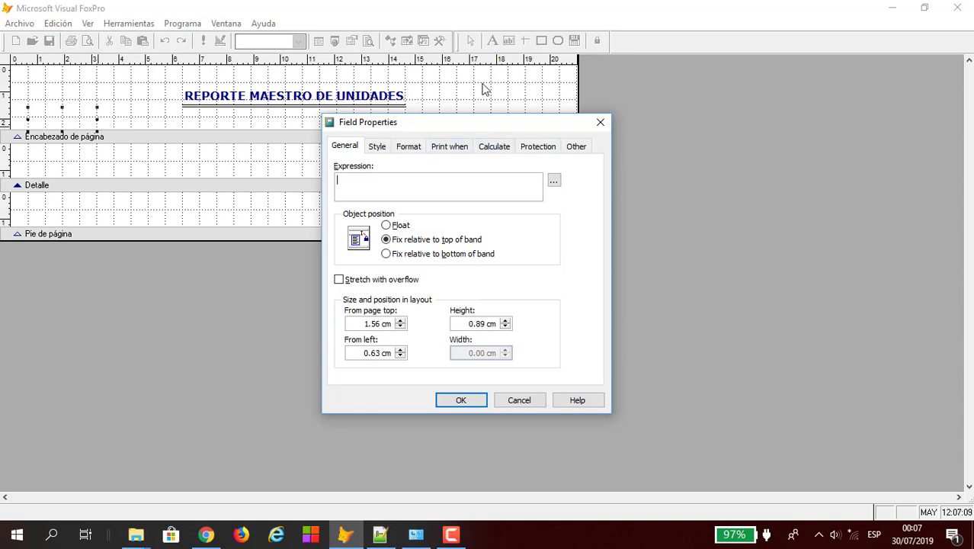
left_click(555, 181)
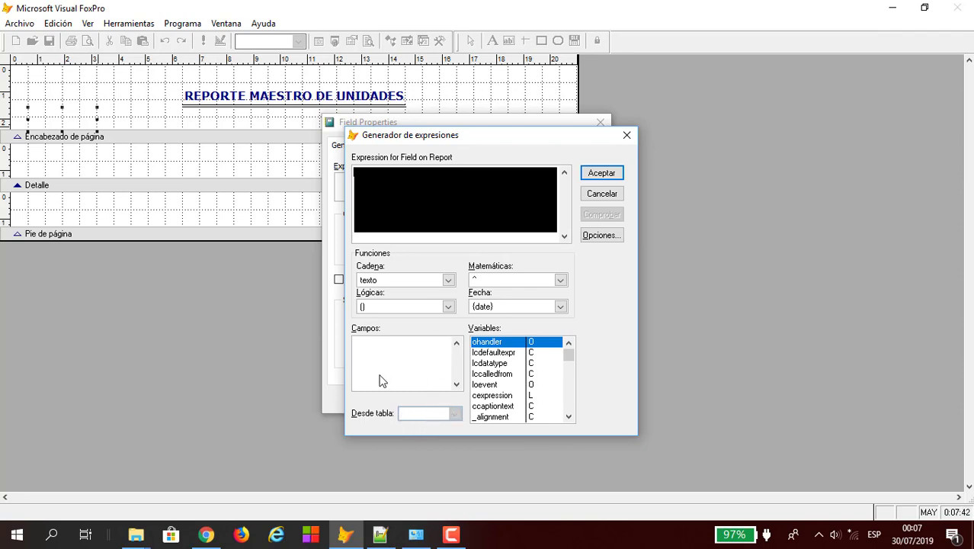
left_click(606, 194)
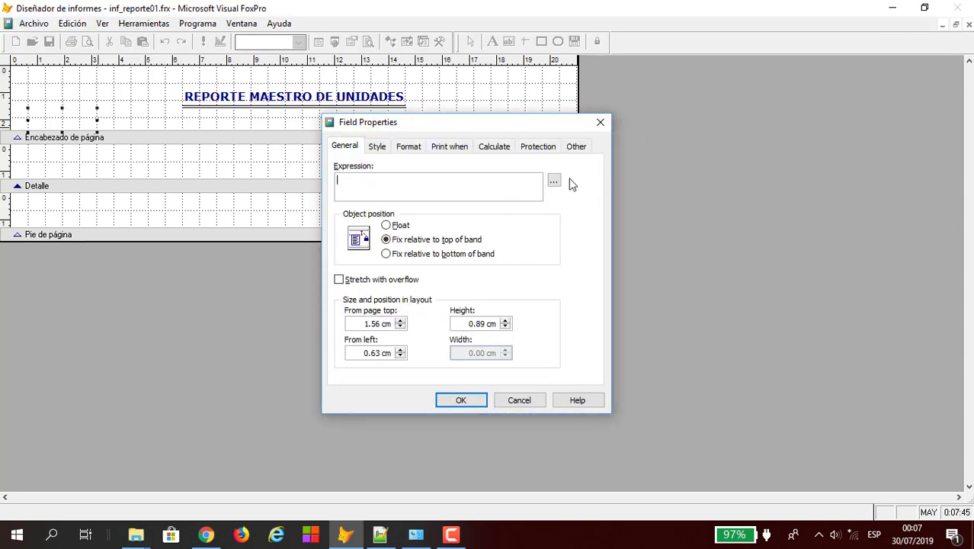
left_click(460, 401)
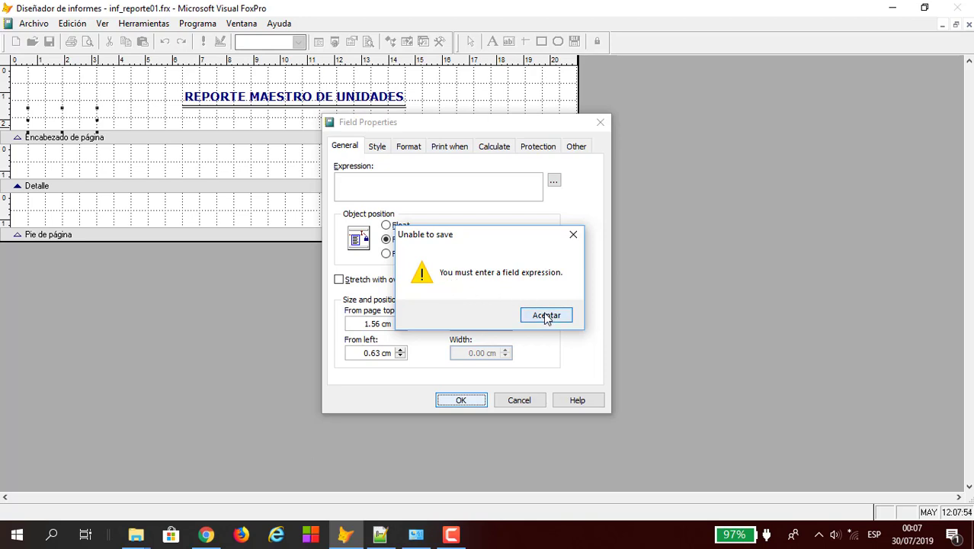
left_click(546, 315)
left_click(518, 401)
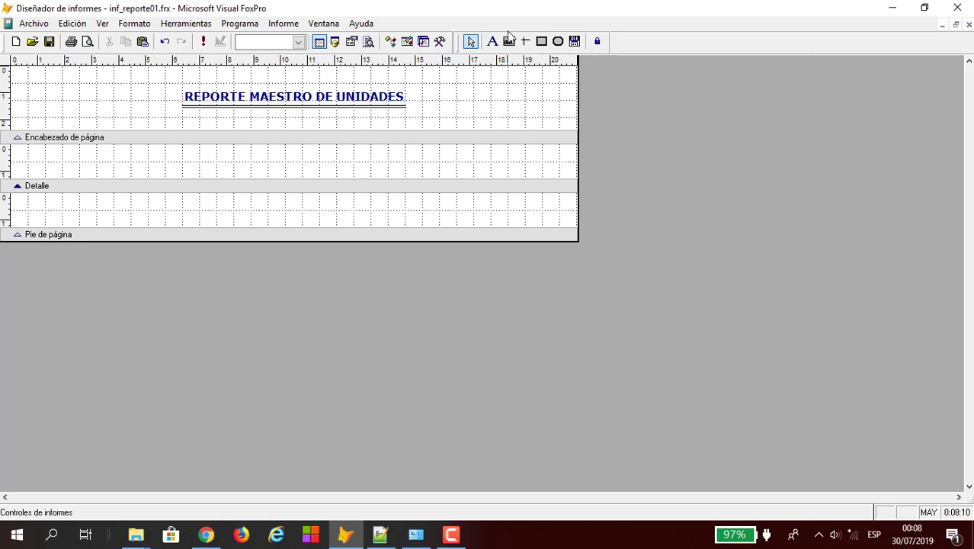
Step: Place a trial field with the expression "Ninguno" below and left of the title in the page header band
left_click(510, 42)
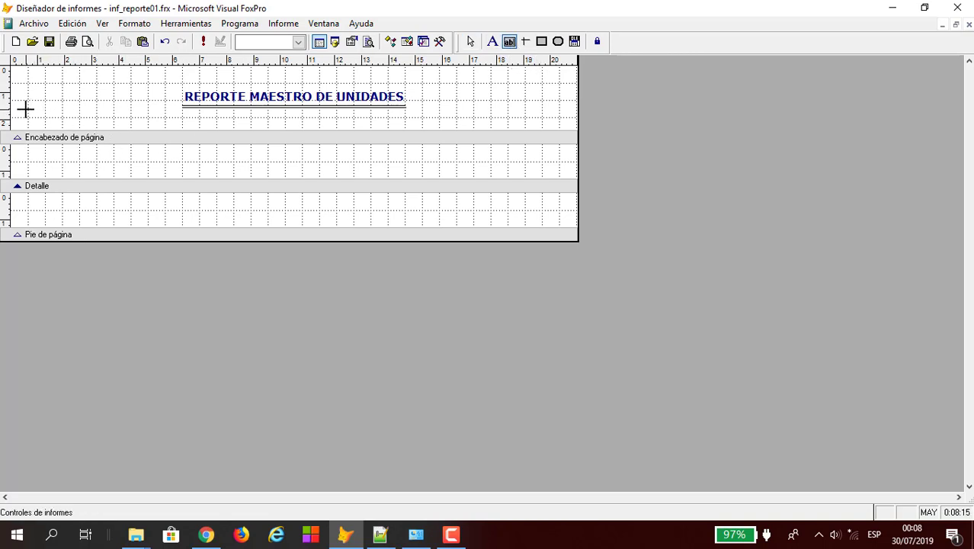
left_click_drag(28, 109, 87, 125)
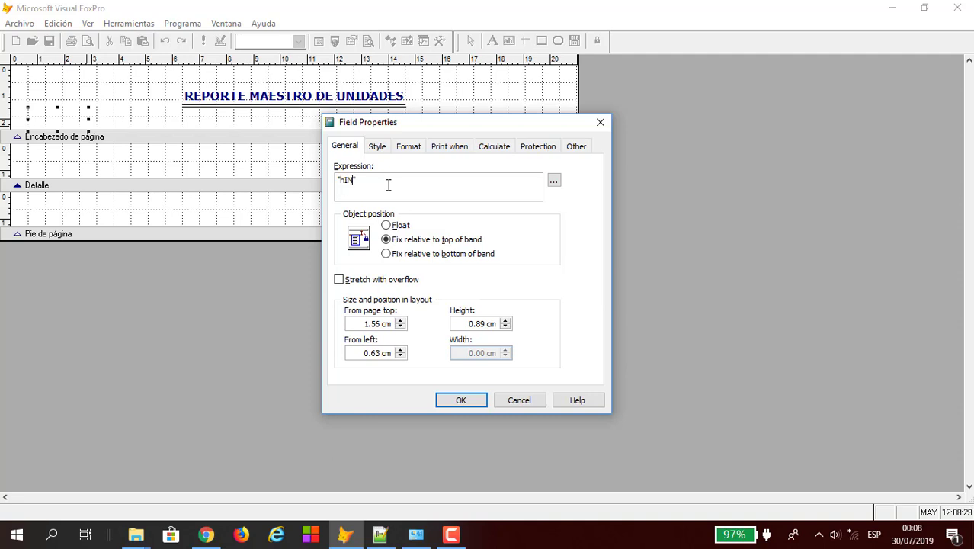
key("BackSpace")
key("BackSpace")
key("BackSpace")
key("BackSpace")
key("BackSpace")
key("BackSpace")
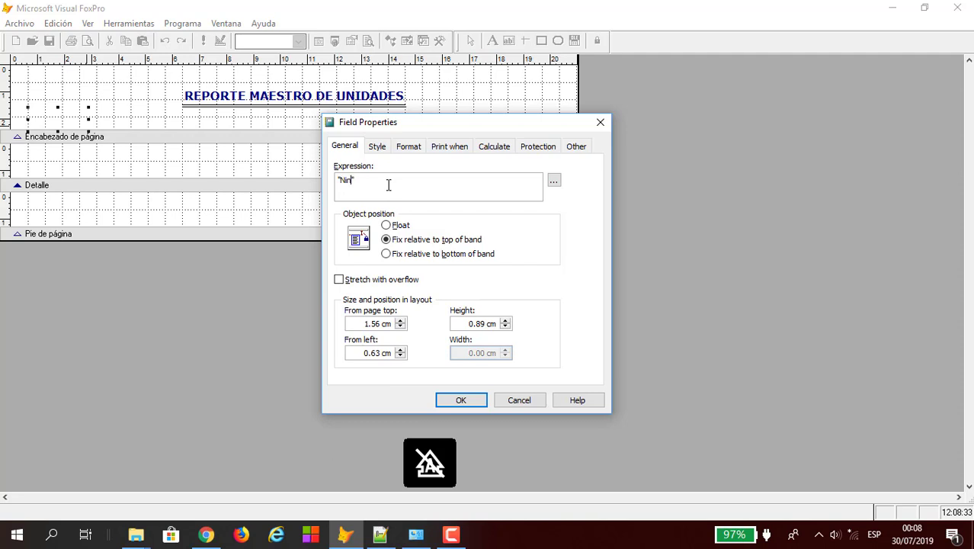
left_click(466, 403)
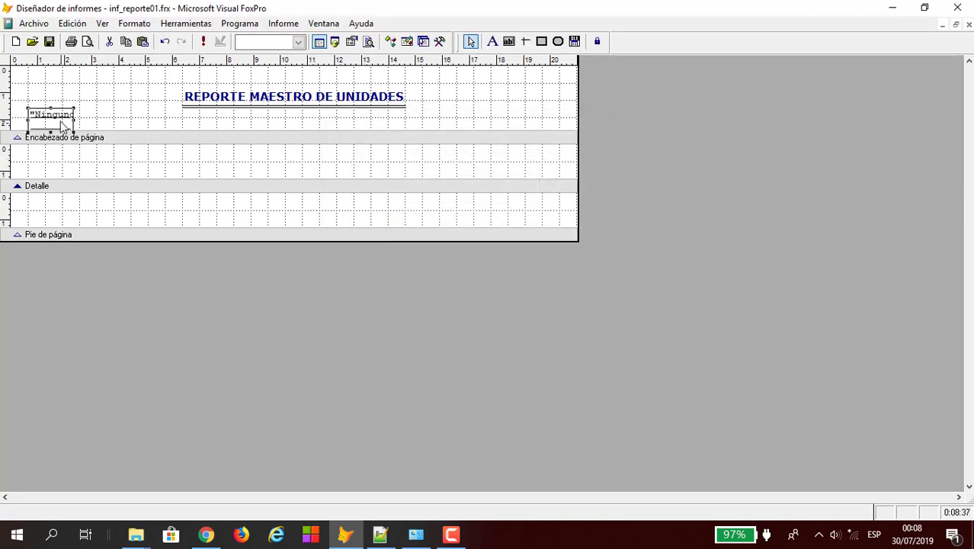
Step: Reduce the "Ninguno" field to one text line high within the page header, then save and preview the report
left_click(52, 137)
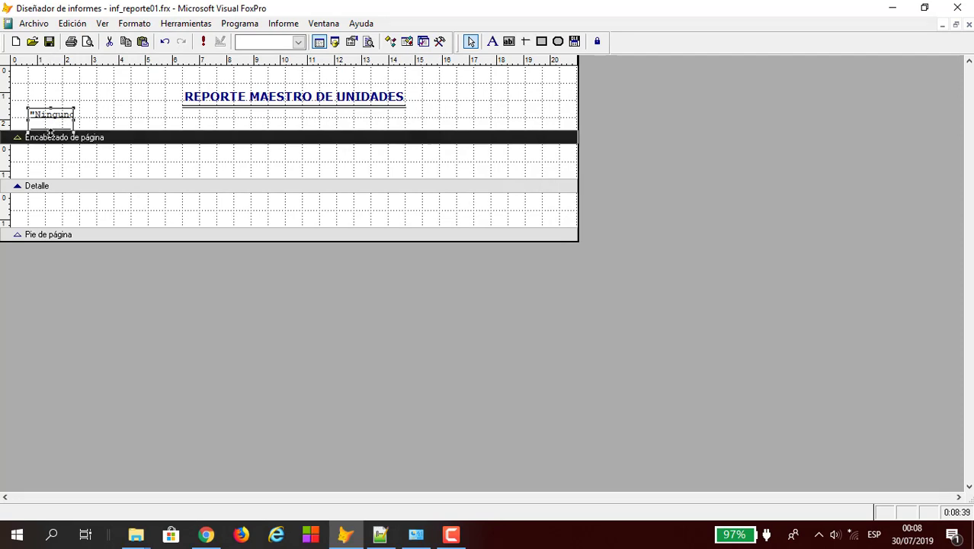
mouse_move(54, 111)
left_mouse_down()
mouse_move(50, 126)
mouse_move(50, 117)
left_mouse_up()
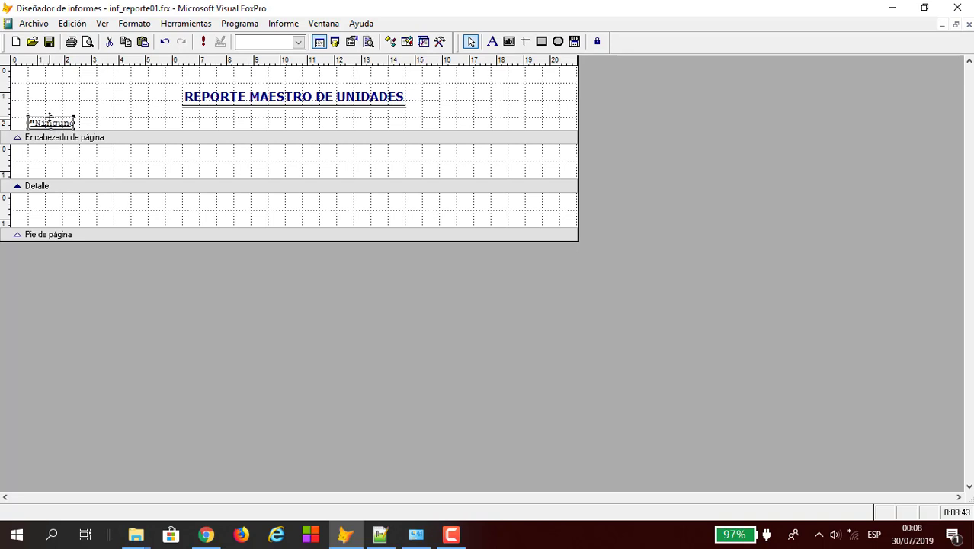
left_click(50, 44)
left_click(86, 41)
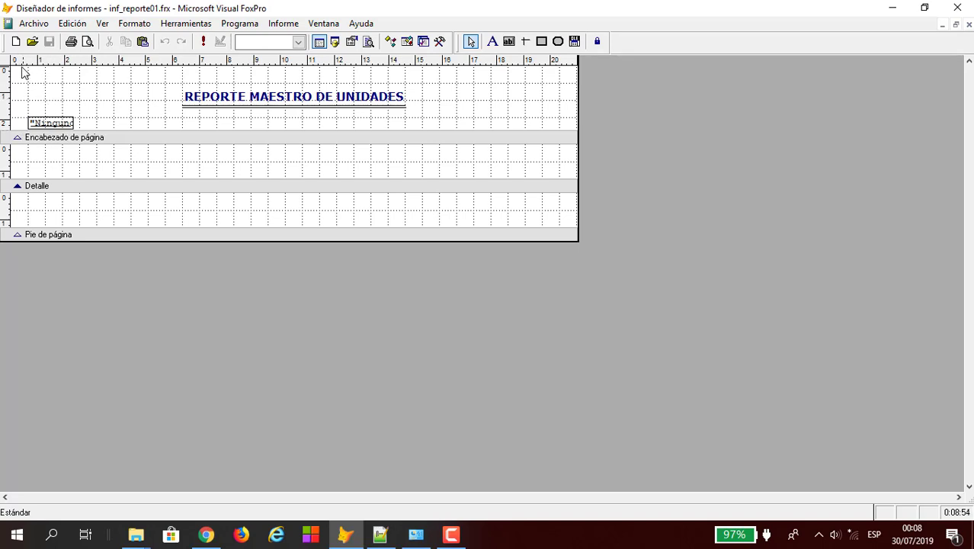
left_click_drag(20, 67, 548, 125)
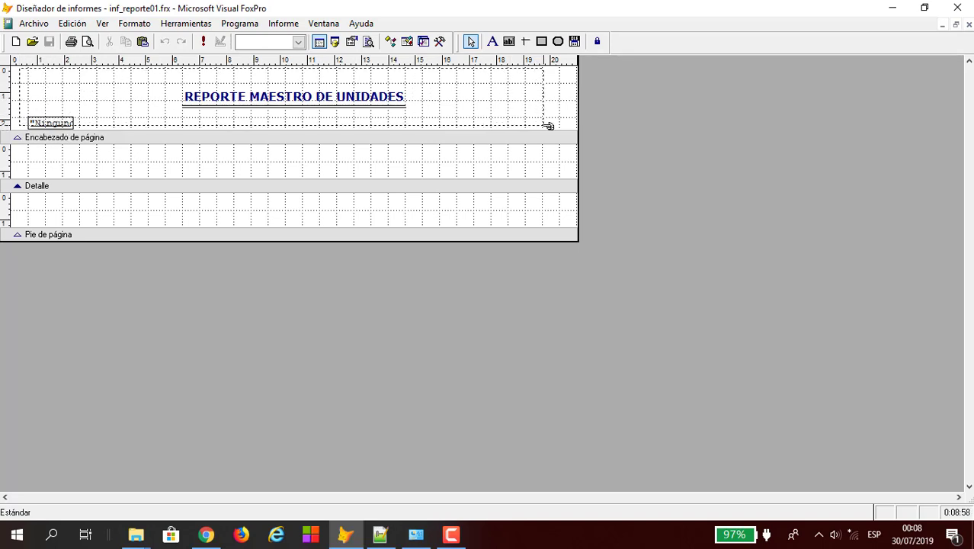
left_click_drag(548, 125, 548, 125)
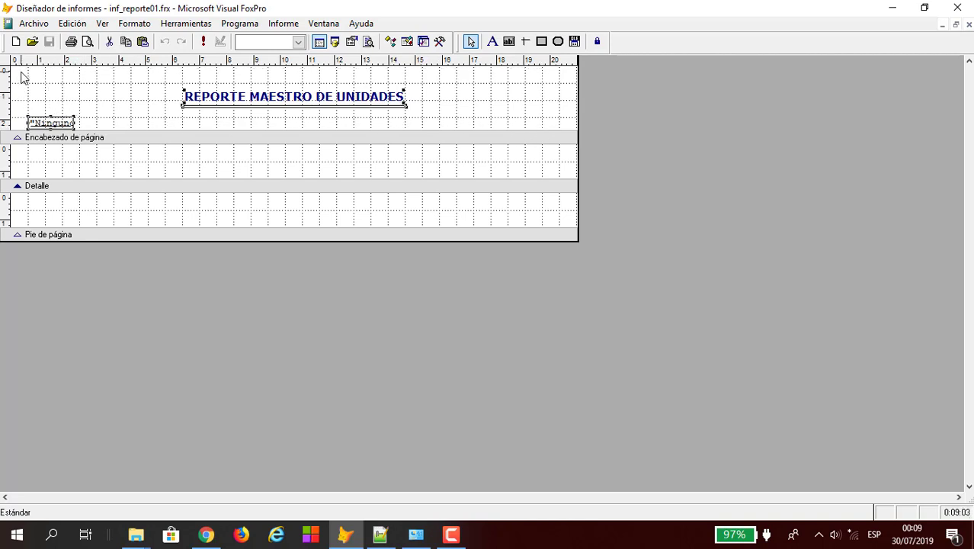
left_click_drag(21, 70, 535, 120)
left_click_drag(21, 162, 137, 165)
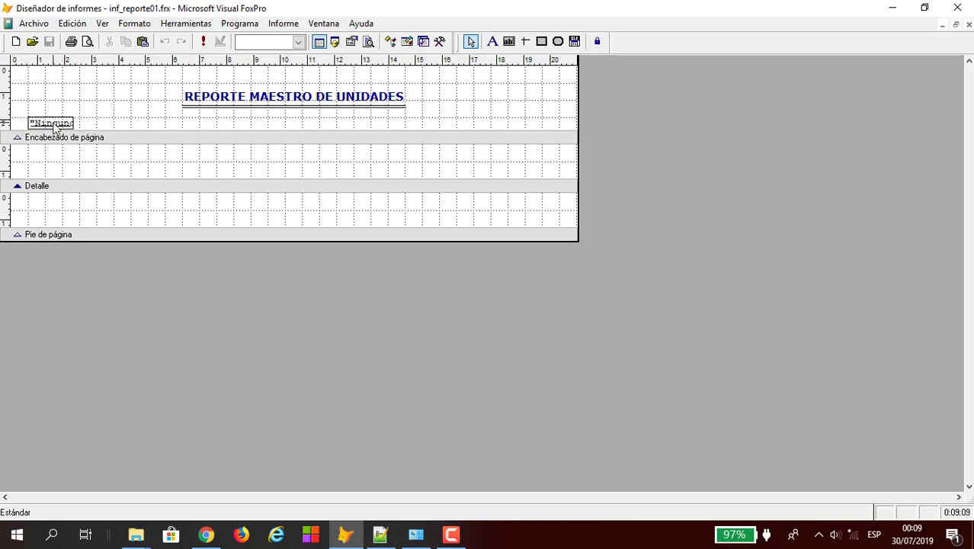
Step: Move the "Ninguno" field from the page header into the Detalle band, then save and preview the report
left_click(53, 126)
left_click_drag(60, 126, 64, 168)
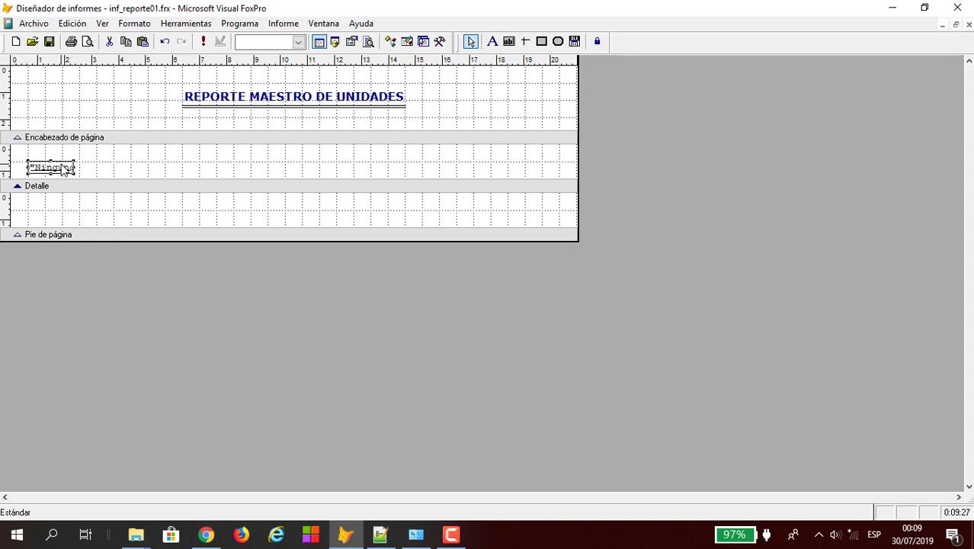
left_click(49, 42)
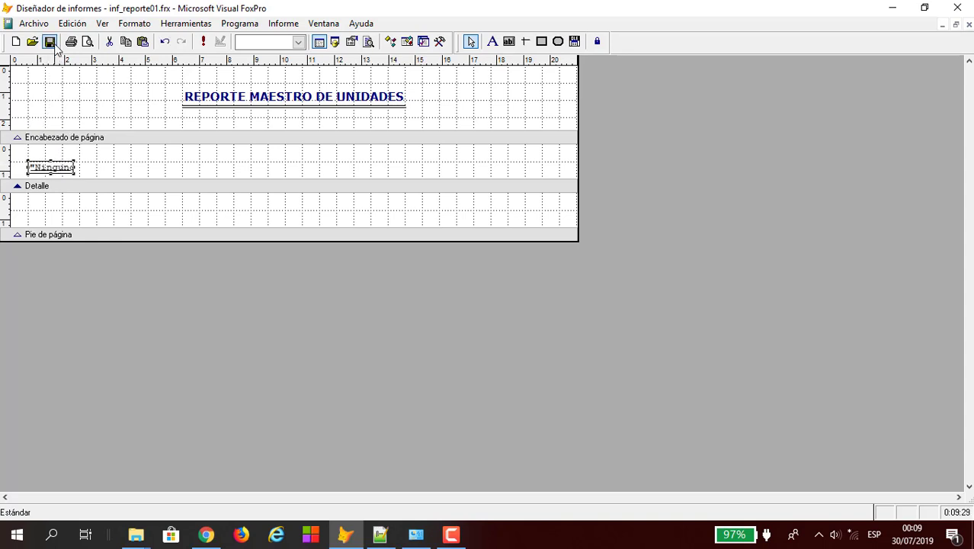
left_click(88, 42)
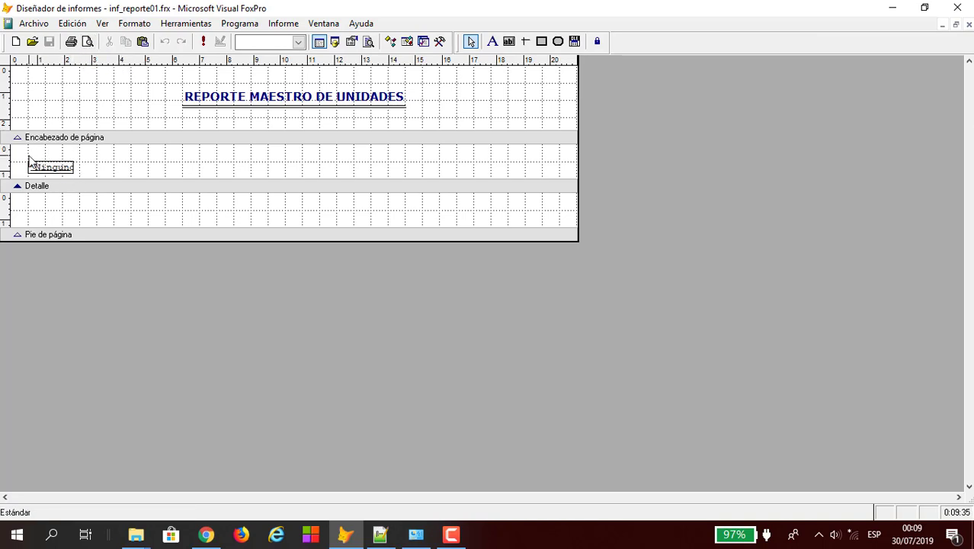
Step: Delete the trial "Ninguno" field from the Detalle band
left_click_drag(31, 157, 82, 180)
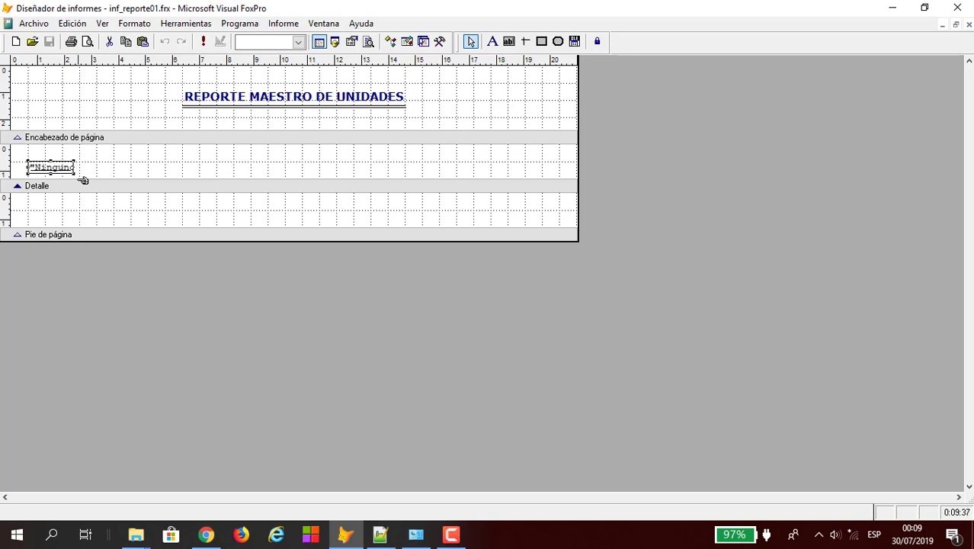
key("Delete")
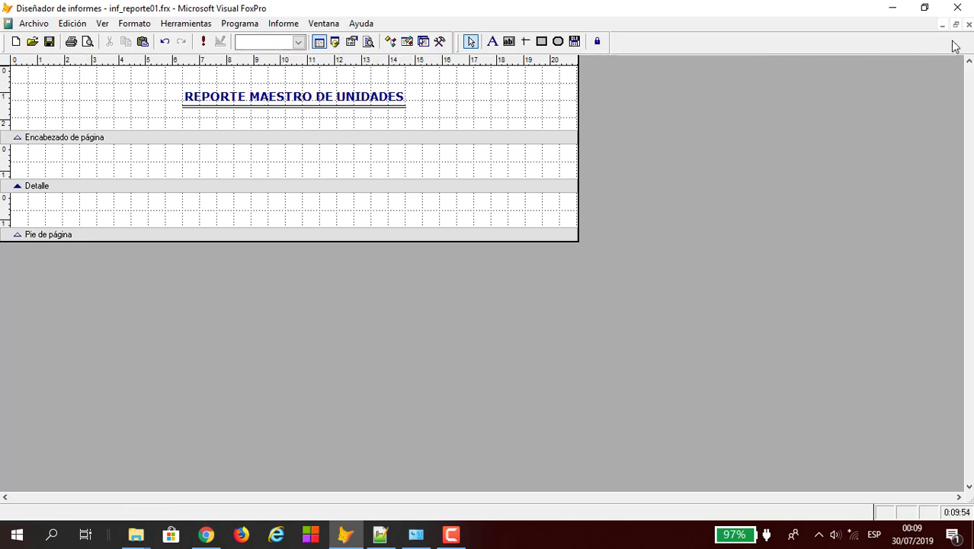
Step: Close the inf_reporte01 report designer, saving its changes
left_click(970, 26)
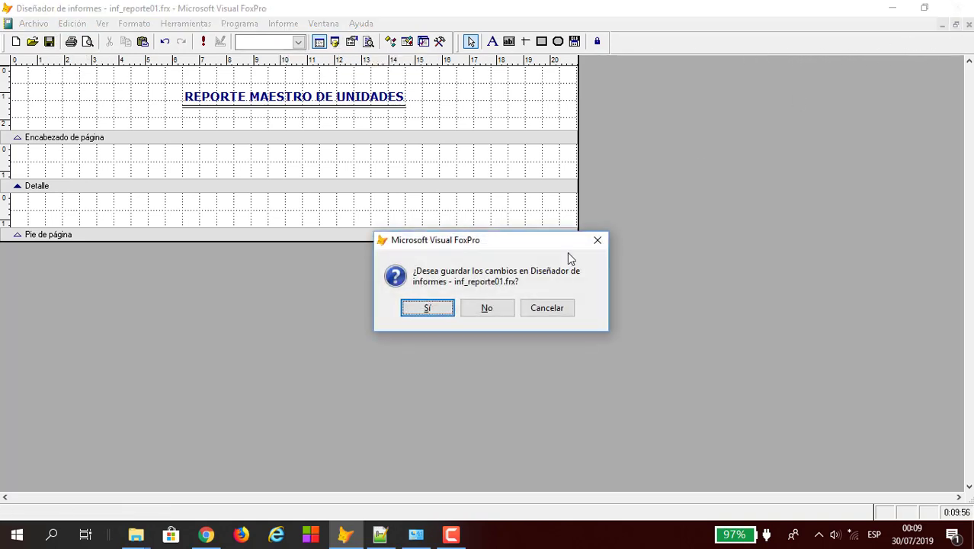
left_click(426, 309)
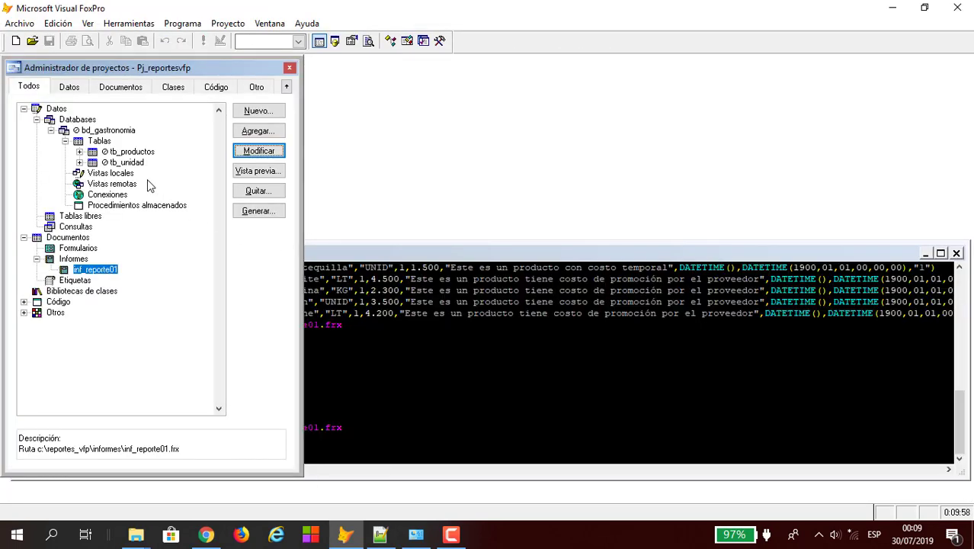
Step: Browse the tb_unidad table from the project, close the browse window, and check the open tables in the data session
left_click(125, 164)
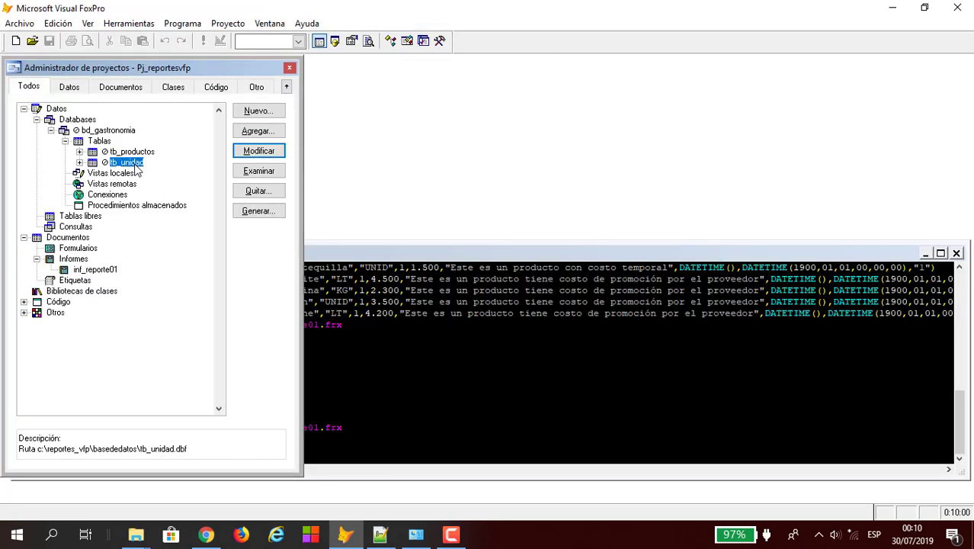
left_click(256, 171)
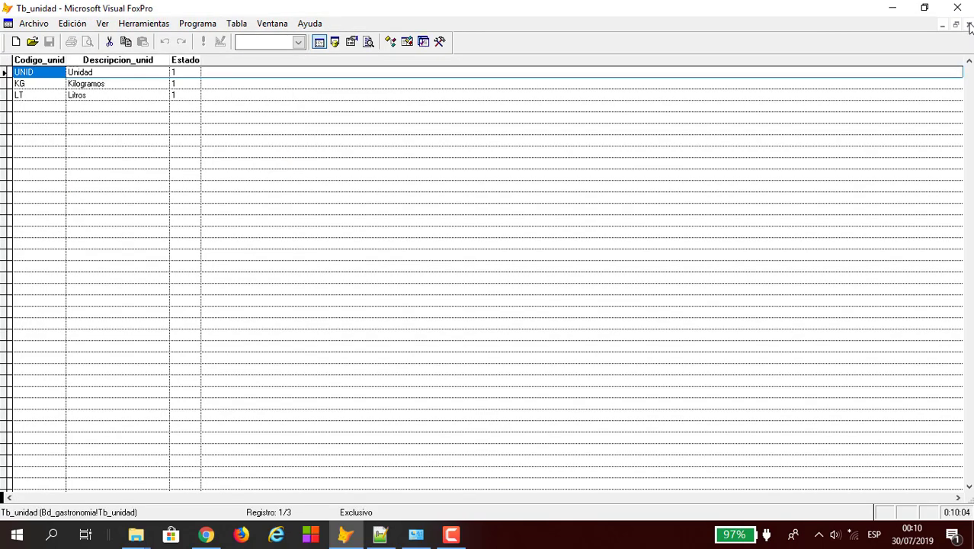
left_click(968, 24)
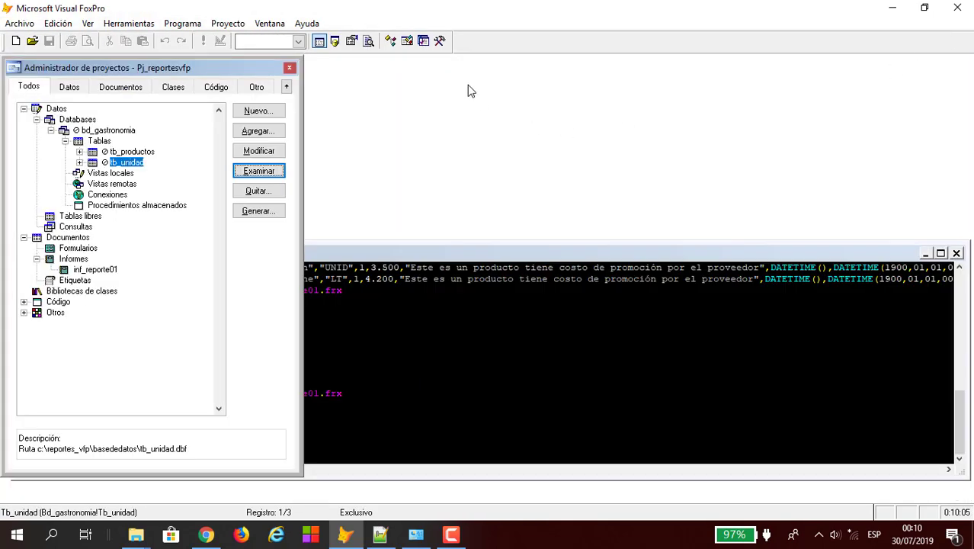
left_click(334, 41)
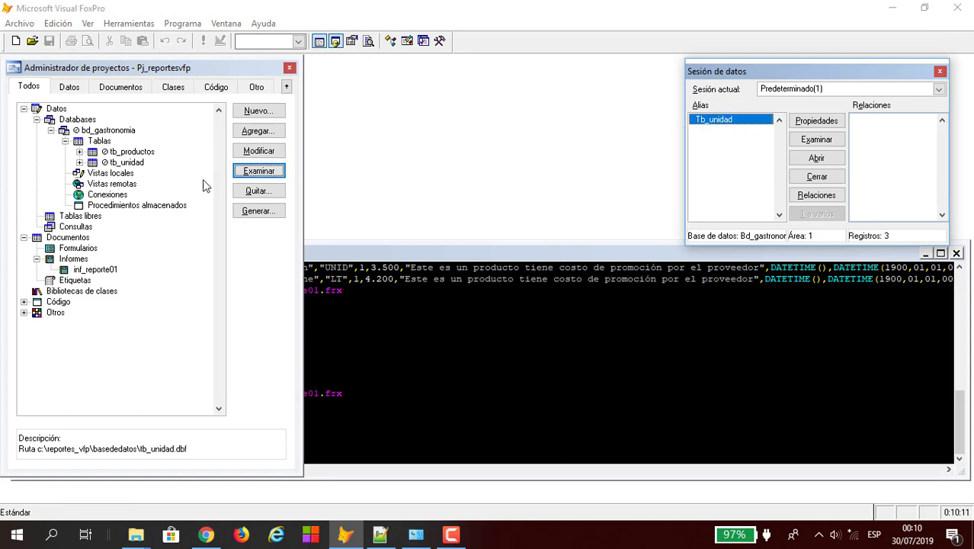
Step: Open the inf_reporte01 report from the project for modification
left_click(102, 272)
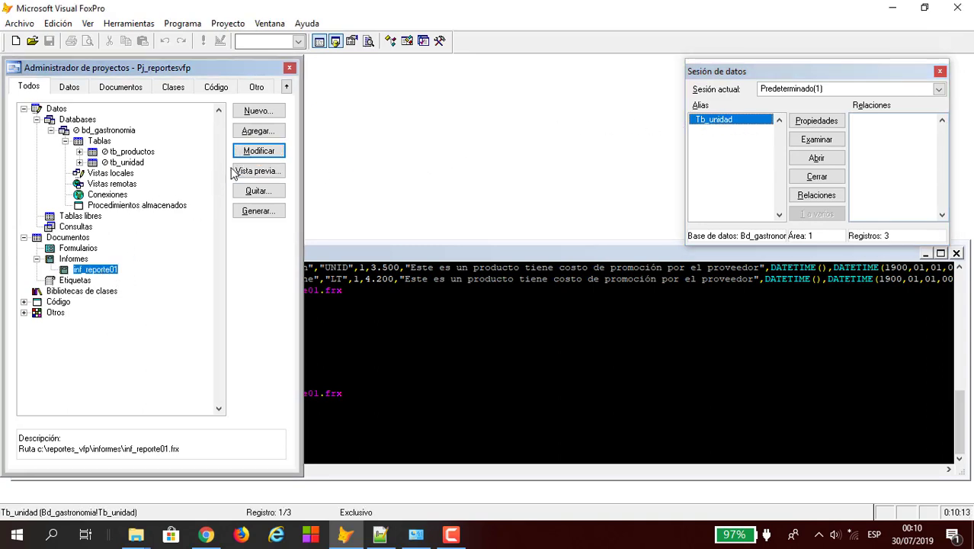
left_click(260, 152)
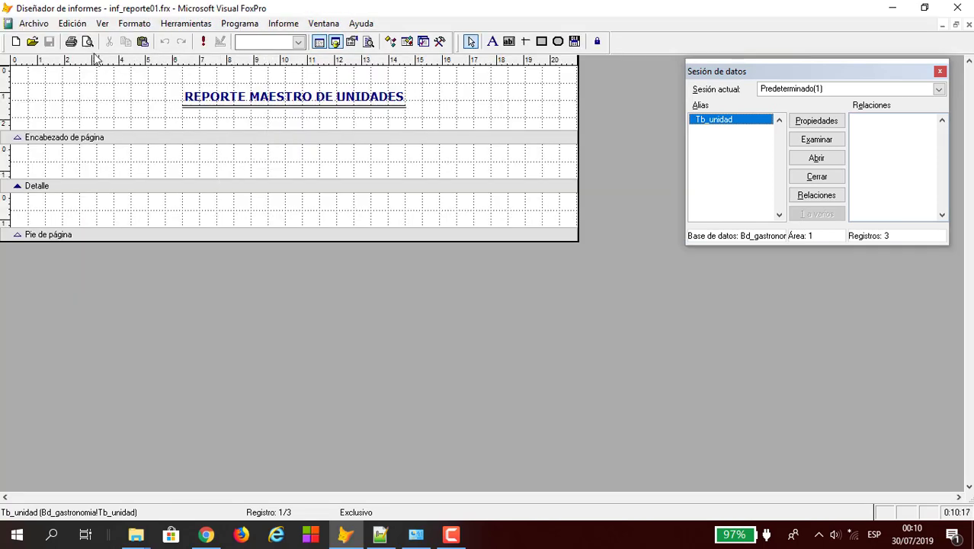
Step: Preview the report with Tb_unidad open, return to the designer, and close the data session window
left_click(88, 43)
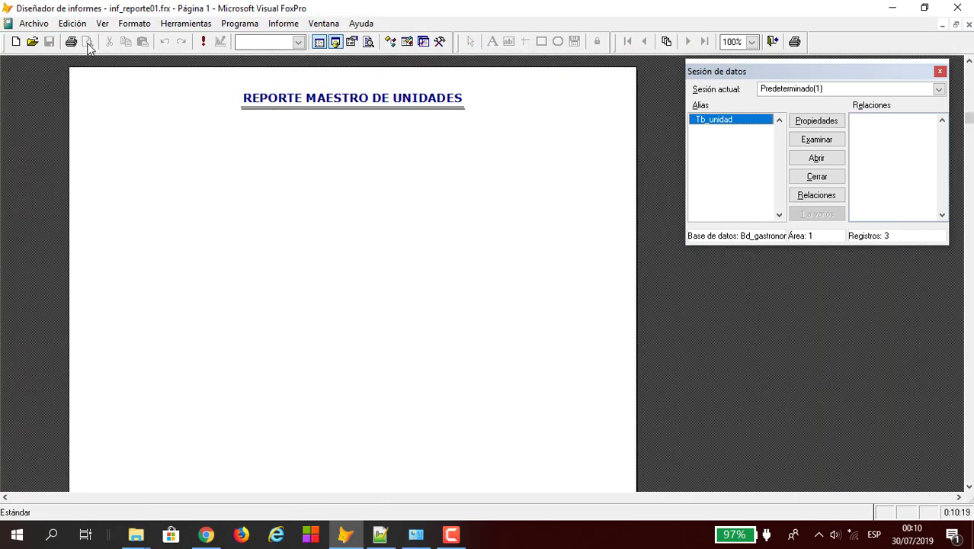
left_click(440, 163)
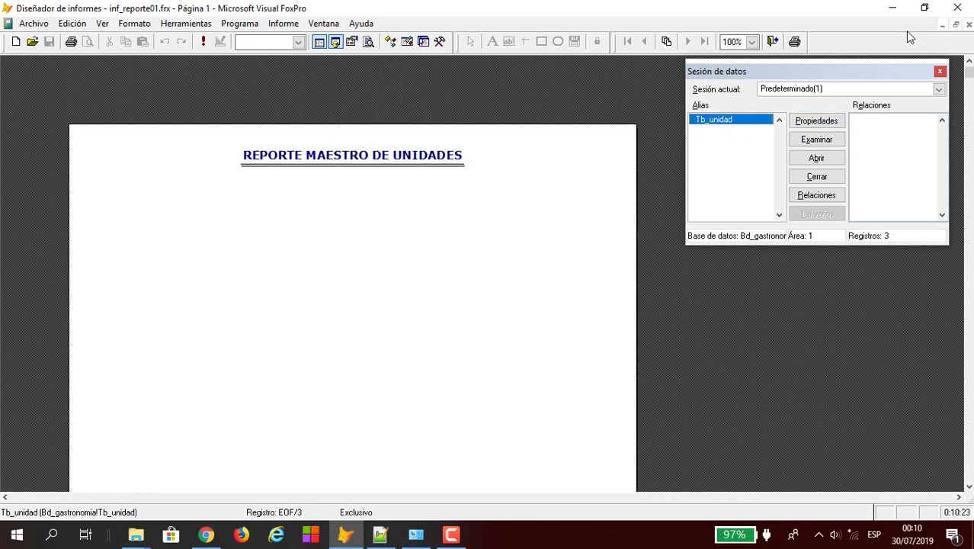
left_click(969, 26)
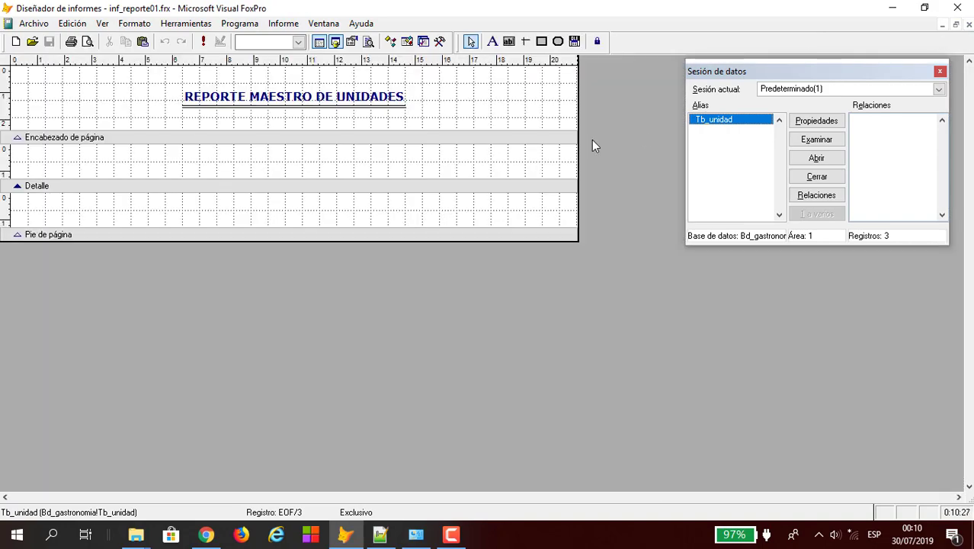
left_click(940, 72)
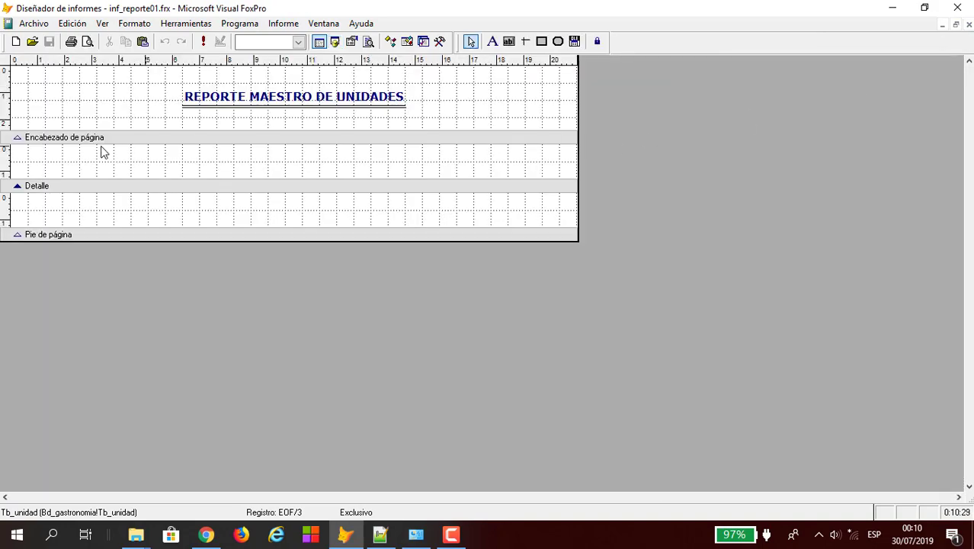
Step: Draw a field about 0.5 cm high in the Detalle band, about 0.3 cm from the report's left edge
left_click_drag(21, 155, 463, 174)
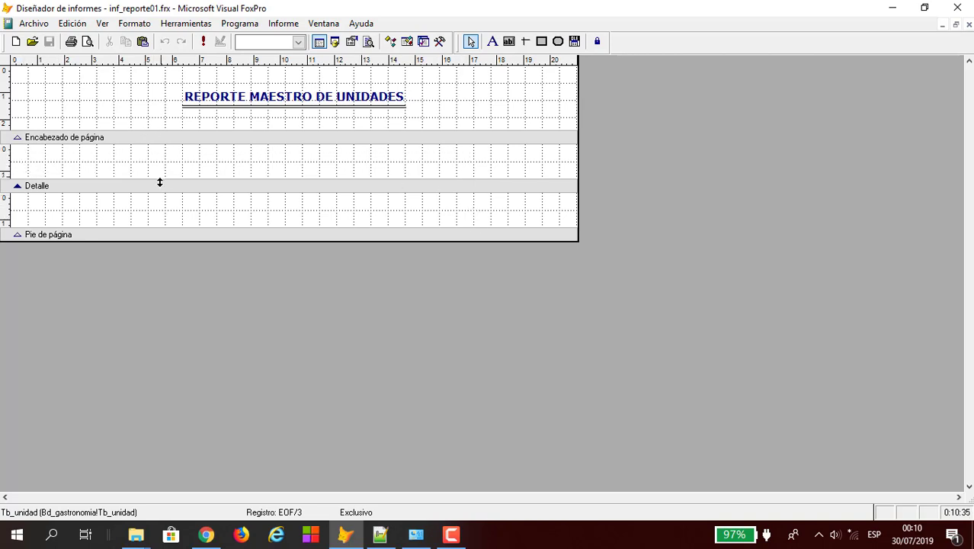
left_click(510, 42)
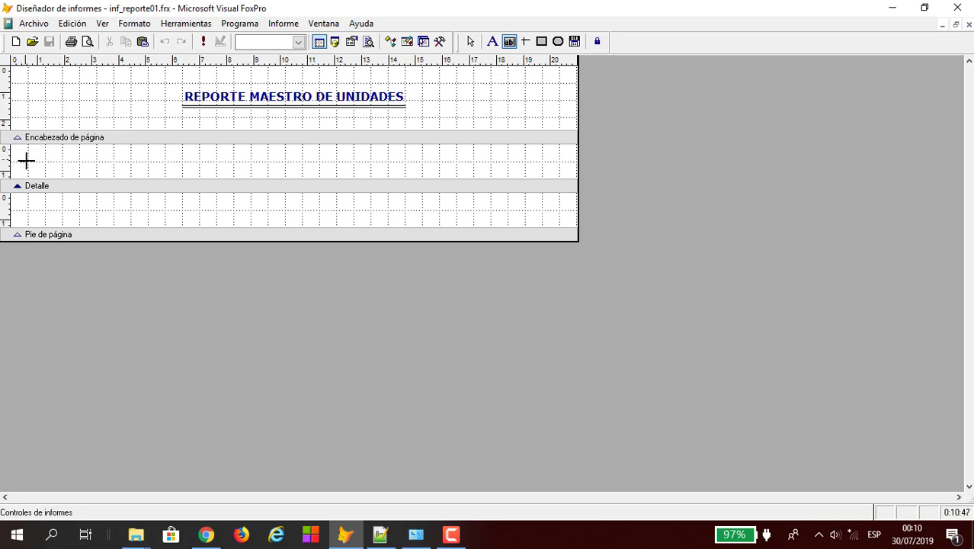
left_click_drag(26, 160, 65, 173)
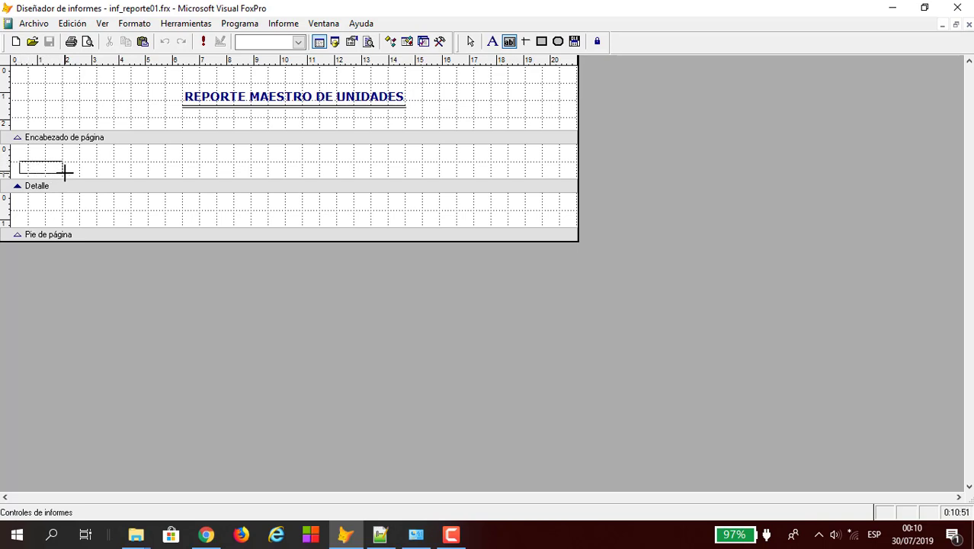
left_click_drag(65, 173, 65, 173)
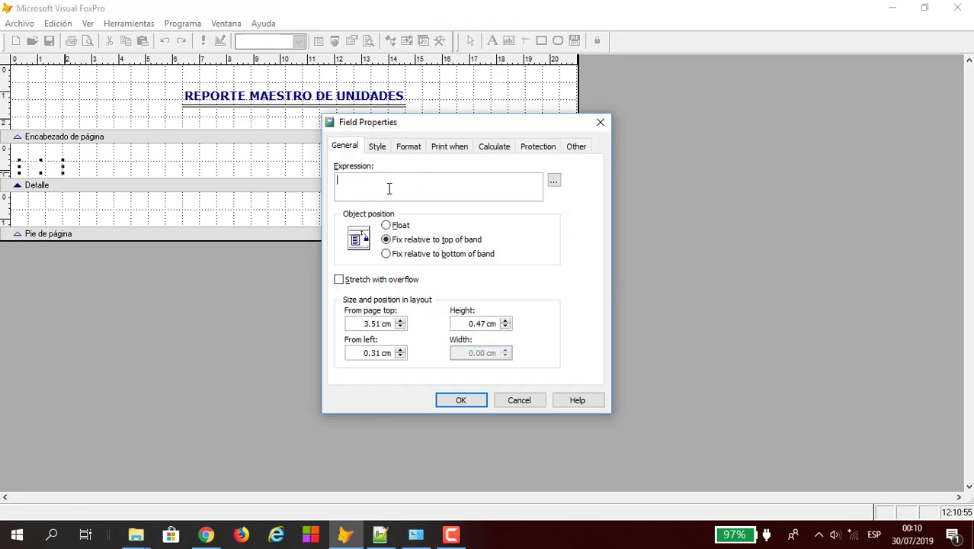
Step: Build the new field's expression as Tb_unidad.codigo_unid from the Tb_unidad table and accept the field properties
left_click(554, 182)
left_click(554, 182)
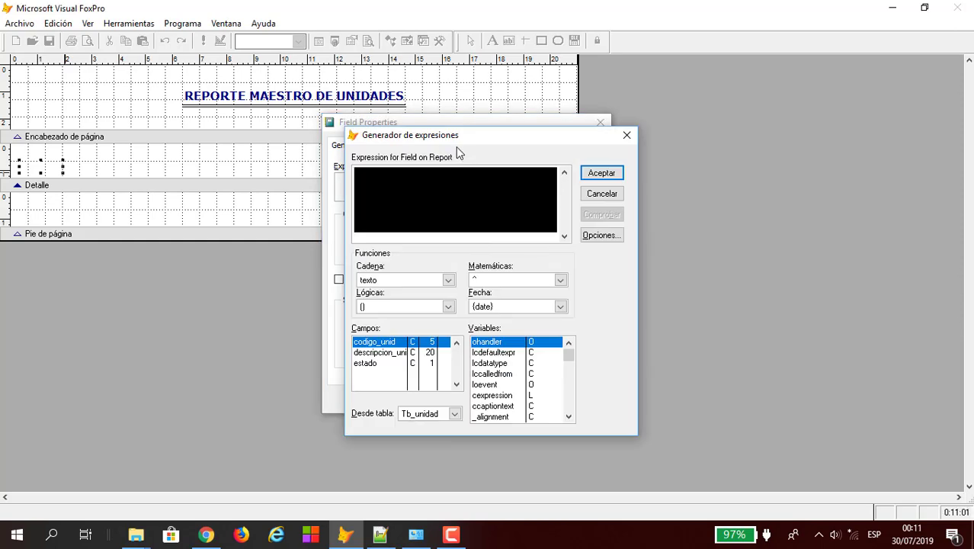
left_click_drag(442, 140, 335, 80)
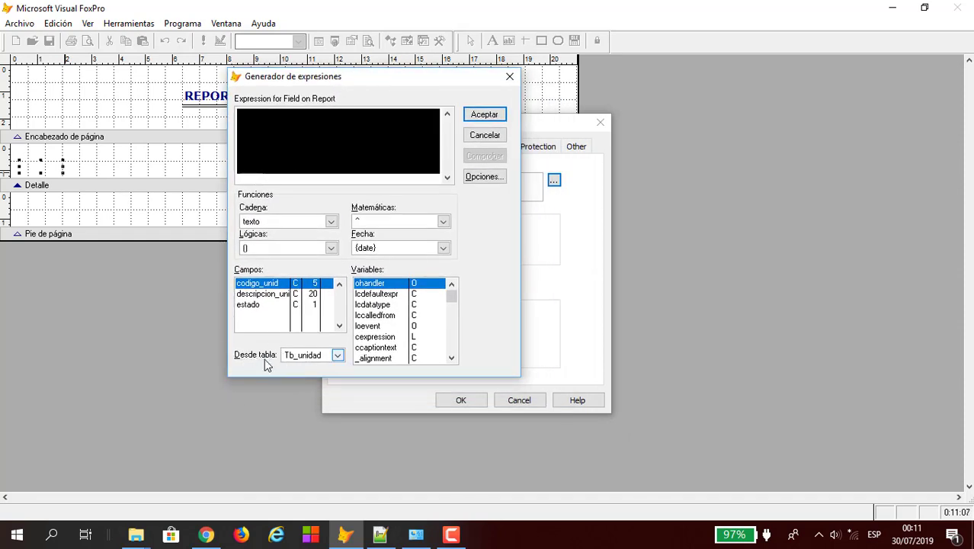
left_click(338, 355)
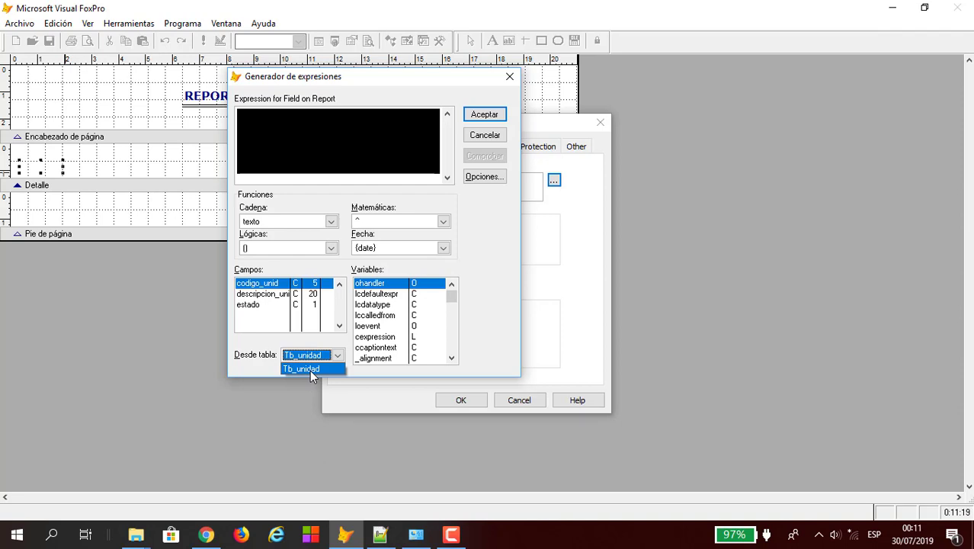
left_click(309, 369)
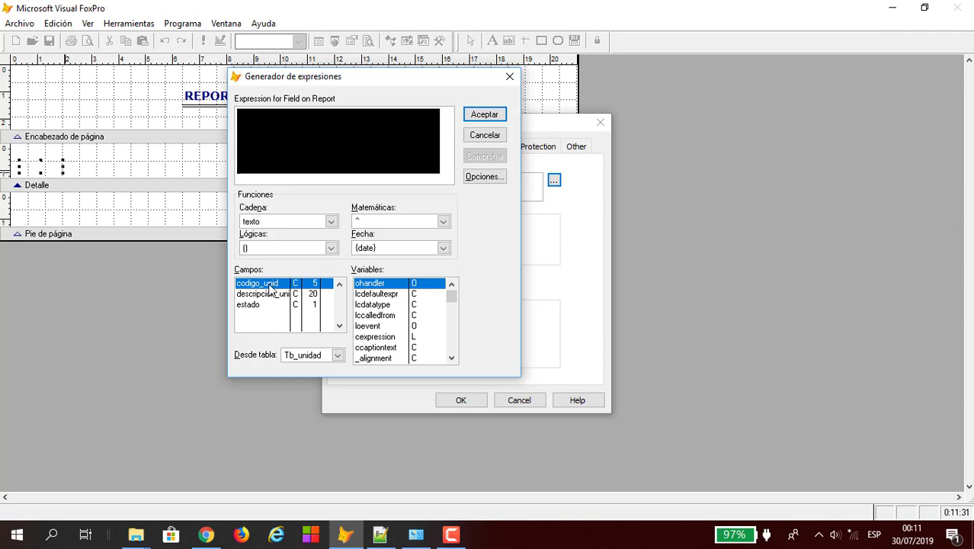
double_click(269, 288)
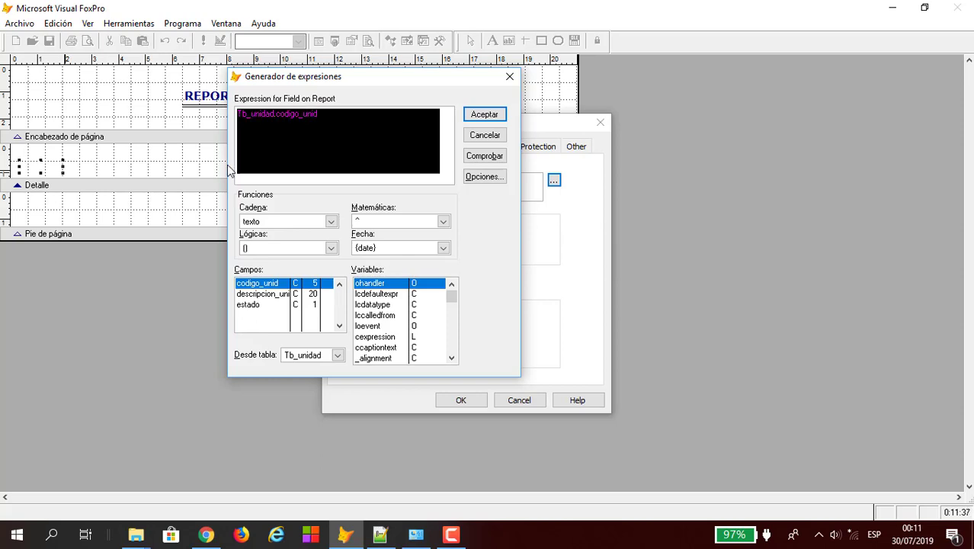
left_click(482, 116)
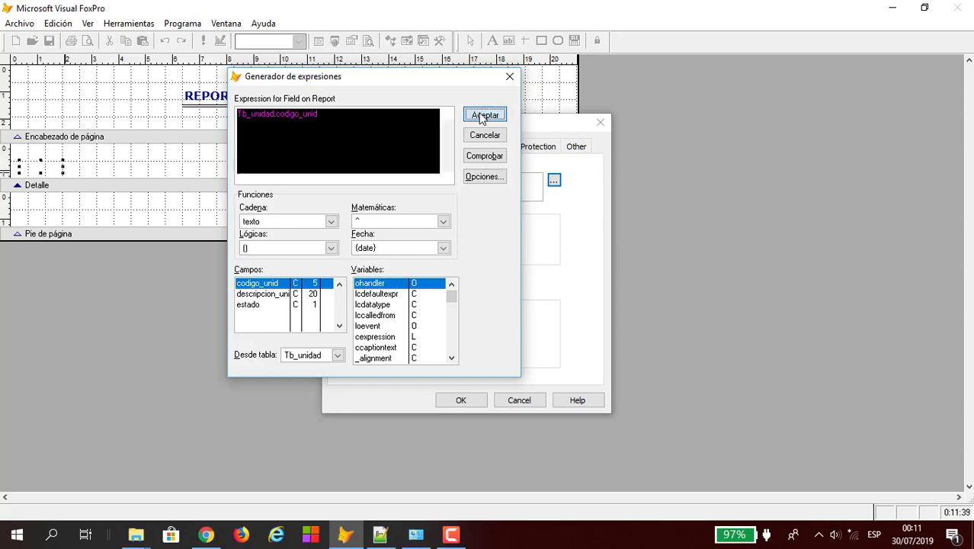
left_click(460, 400)
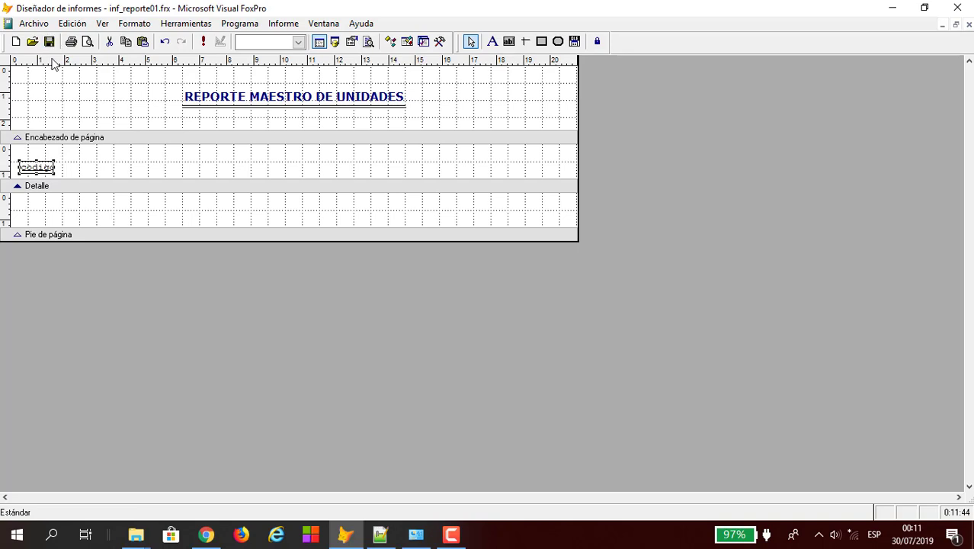
Step: Save the report, preview it with the unit code field, and return to the designer
key("ctrl+s")
left_click(67, 93)
left_click(87, 42)
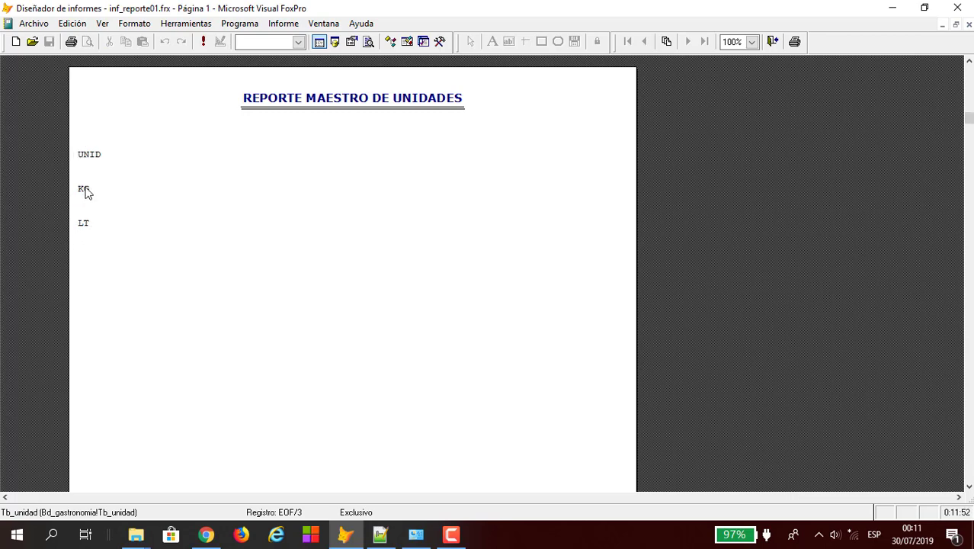
left_click(772, 41)
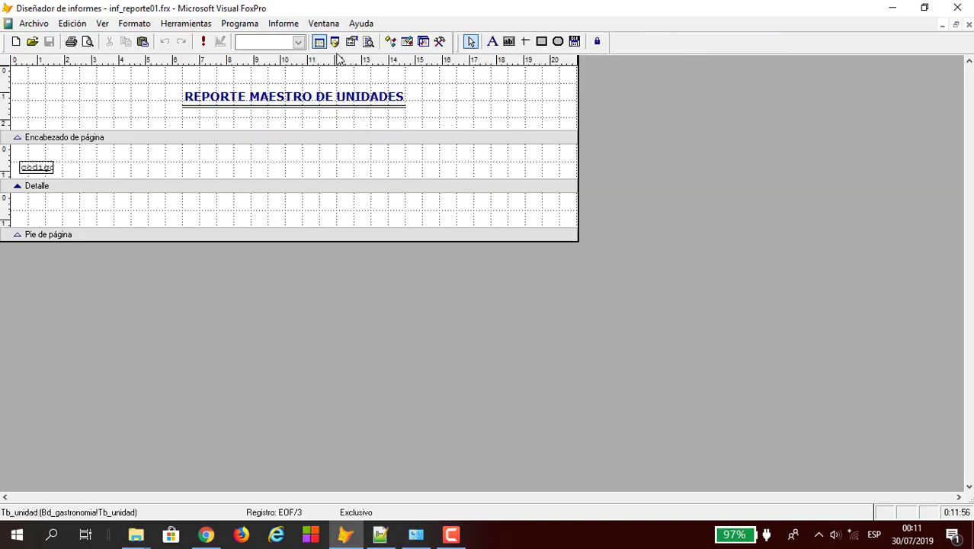
Step: Browse the Tb_unidad records from the data session, and close the browse and data session windows
left_click(335, 41)
left_click(815, 139)
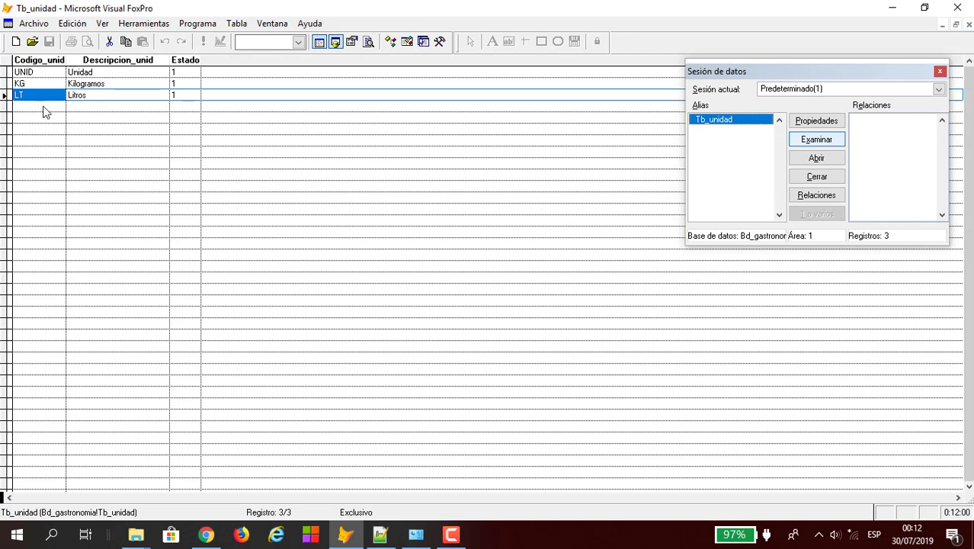
left_click(969, 25)
left_click(939, 71)
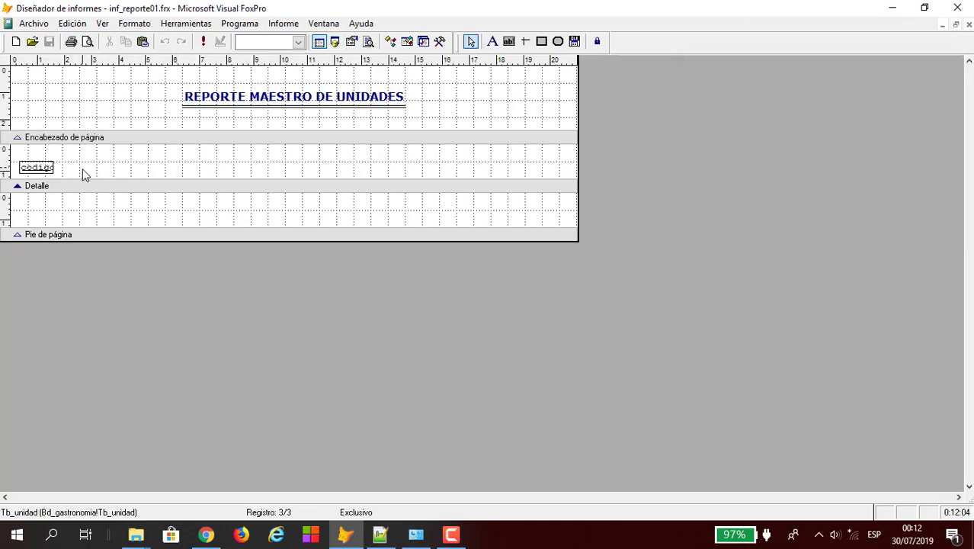
Step: Add a field with the expression Tb_unidad.descripcion_unid beside the code field in the Detalle band, about 1.9 cm from the left edge
left_click(43, 169)
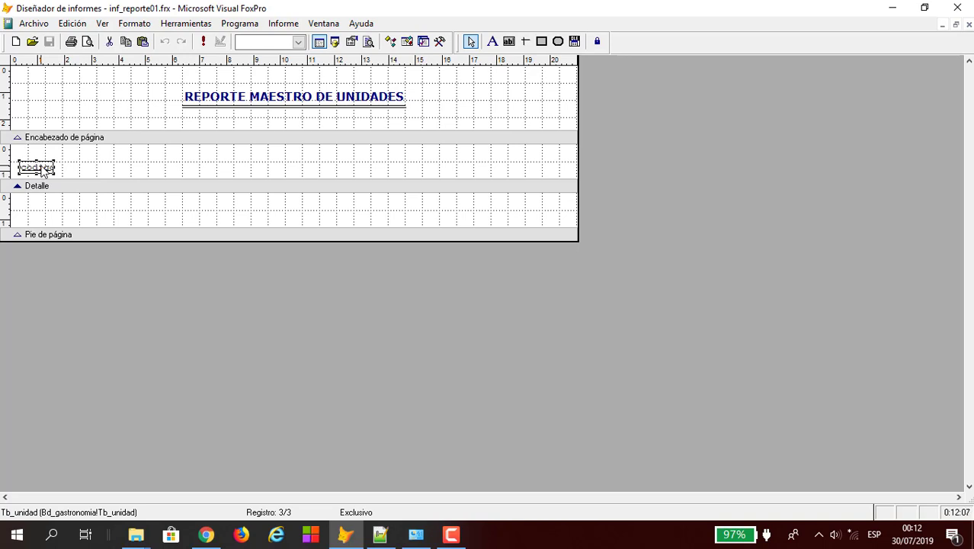
left_click(510, 43)
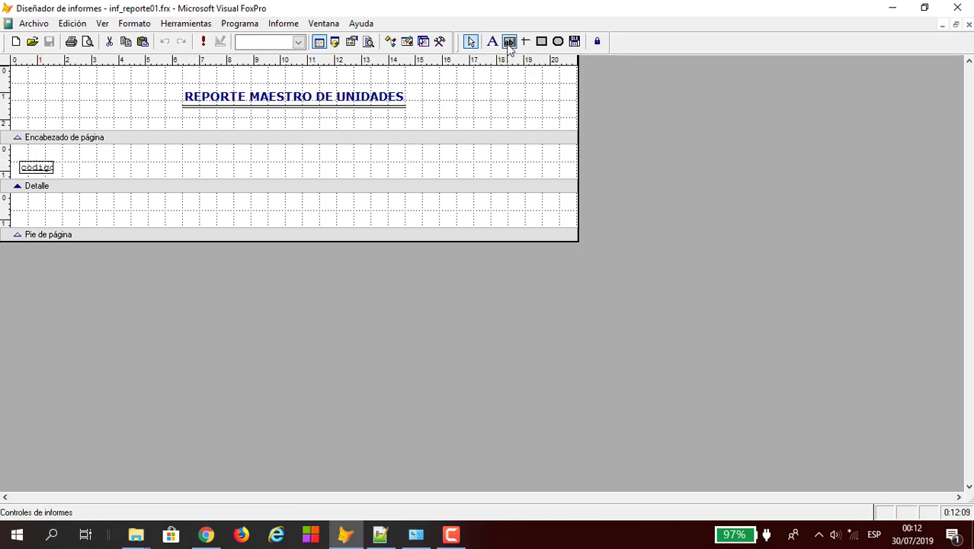
left_click(64, 162)
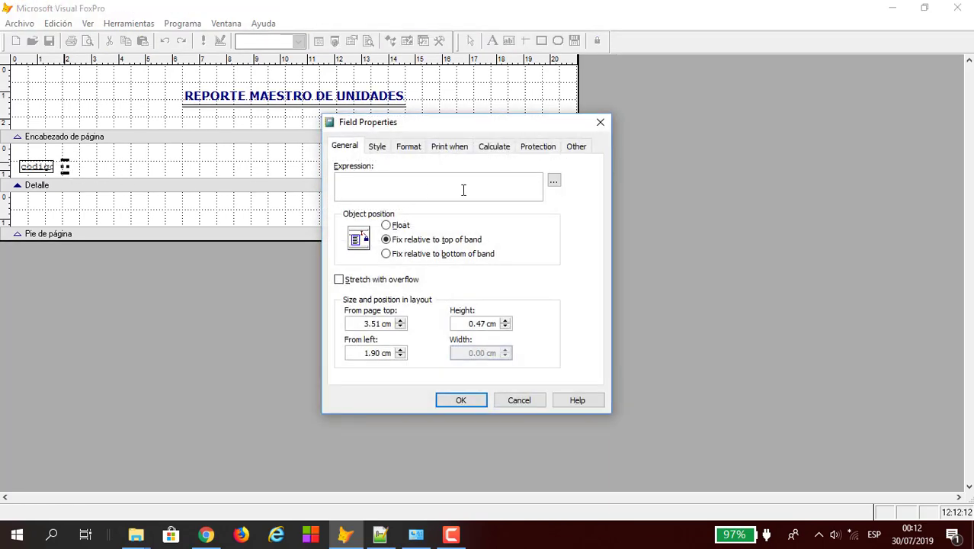
left_click(555, 182)
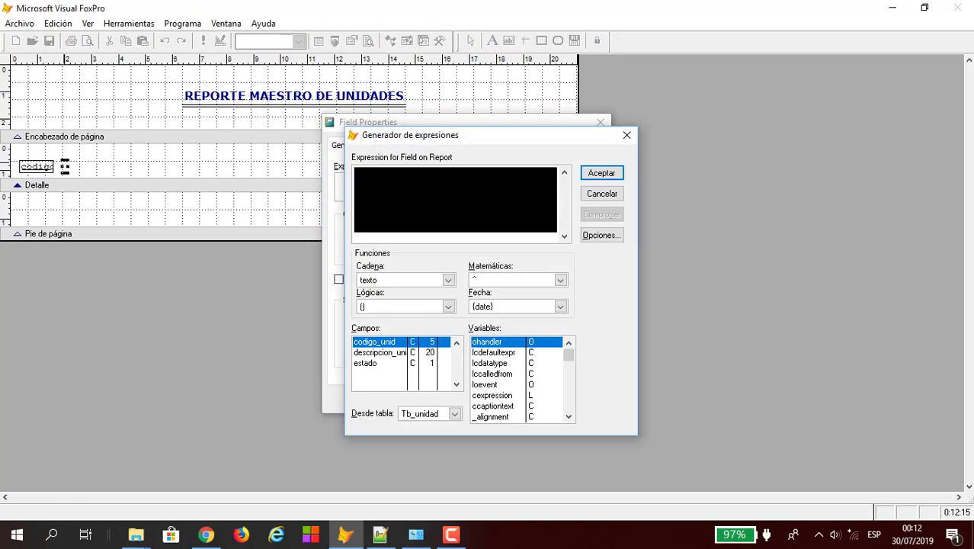
left_click(383, 354)
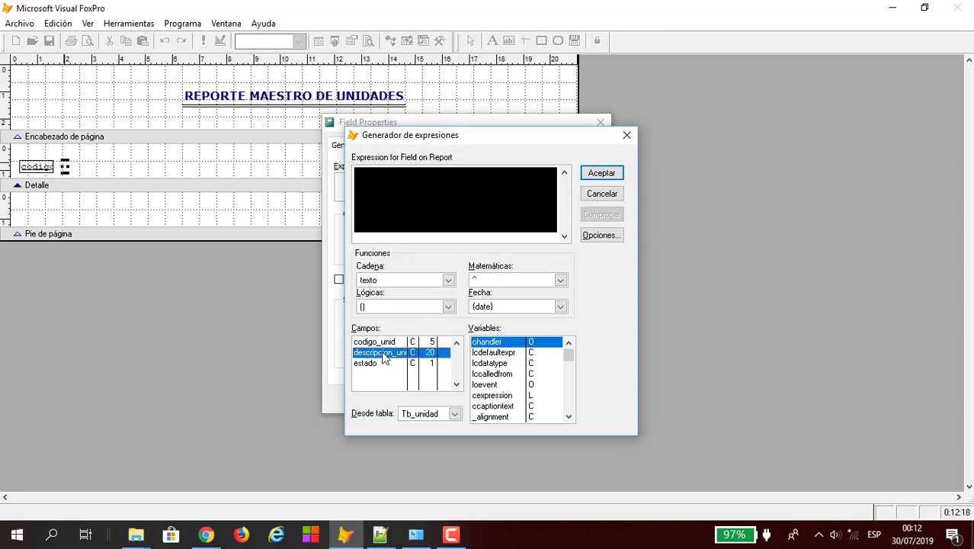
double_click(384, 354)
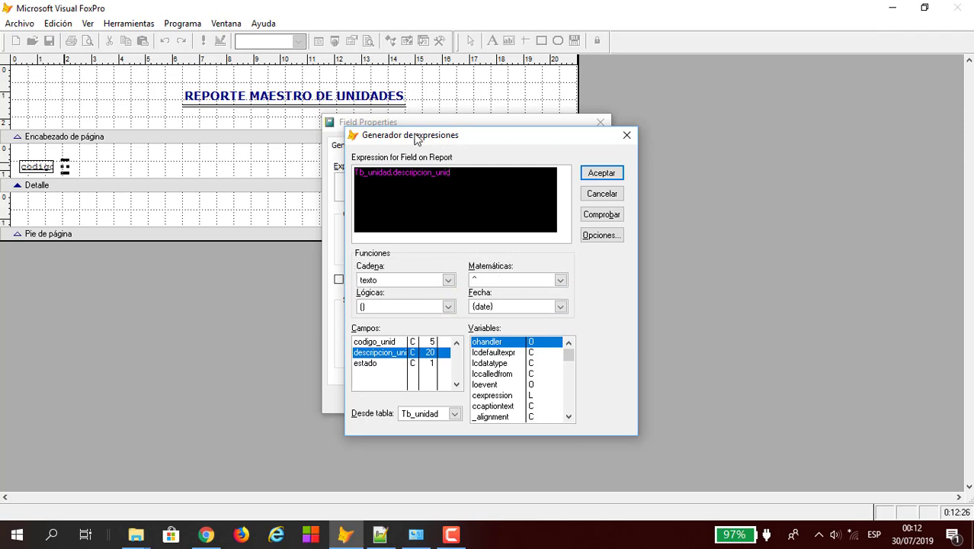
left_click_drag(435, 135, 331, 147)
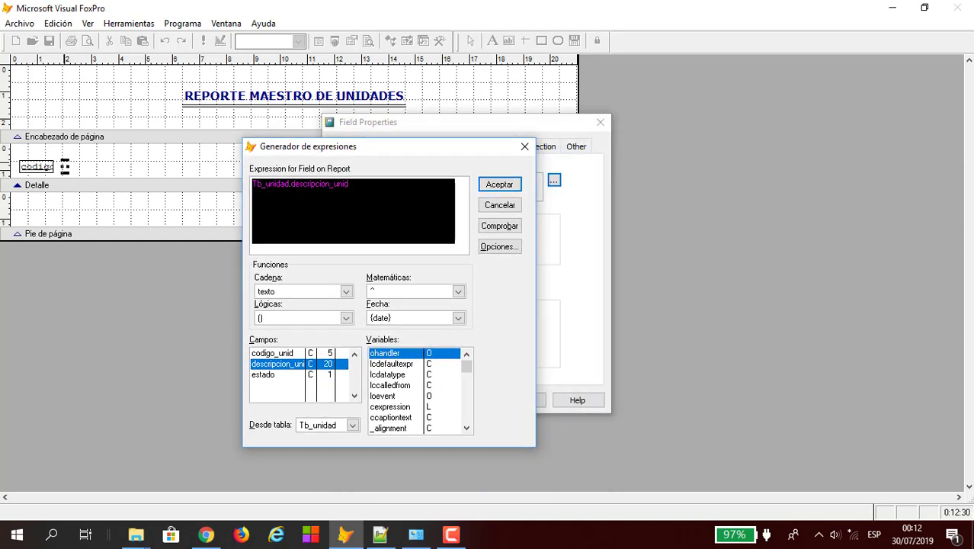
left_click(492, 191)
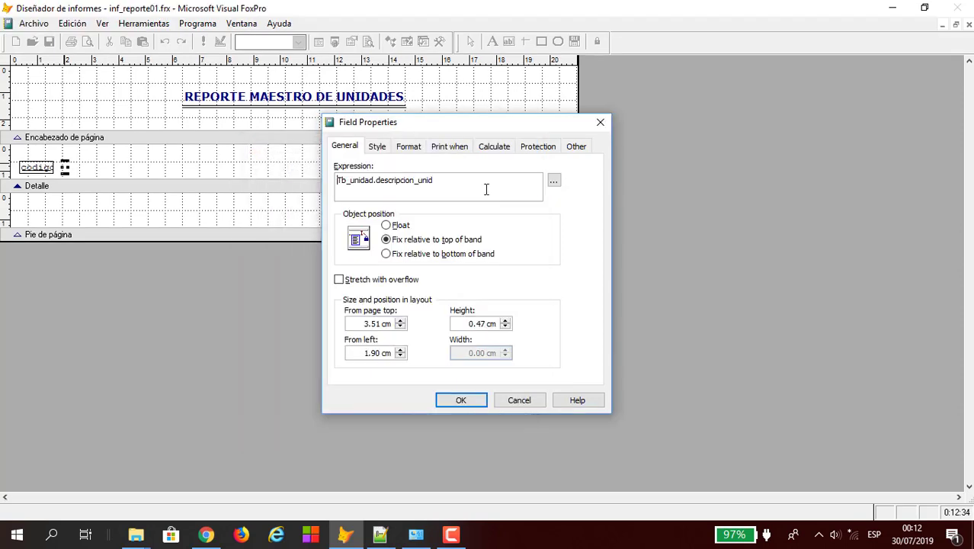
left_click(461, 402)
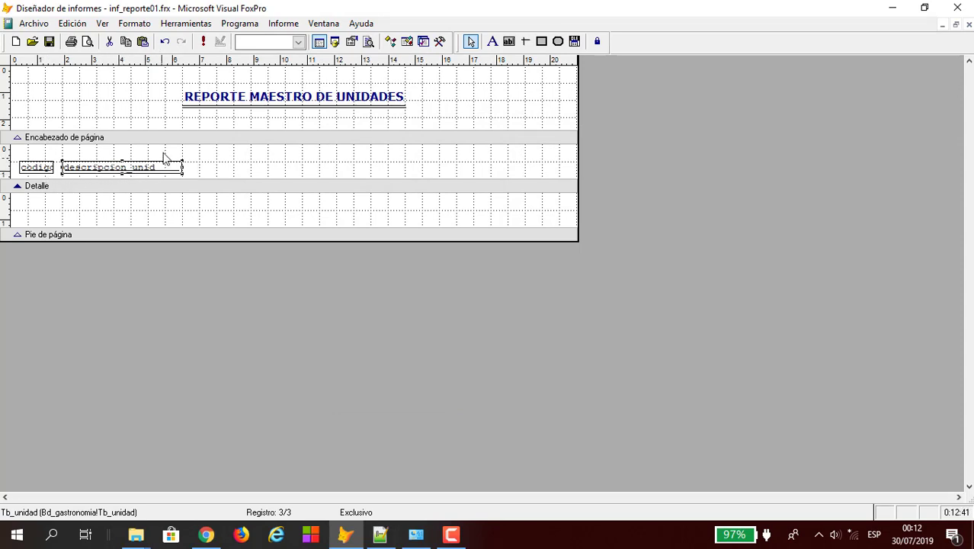
Step: Save the report, preview it with the code and description fields, and return to the designer
left_click(48, 43)
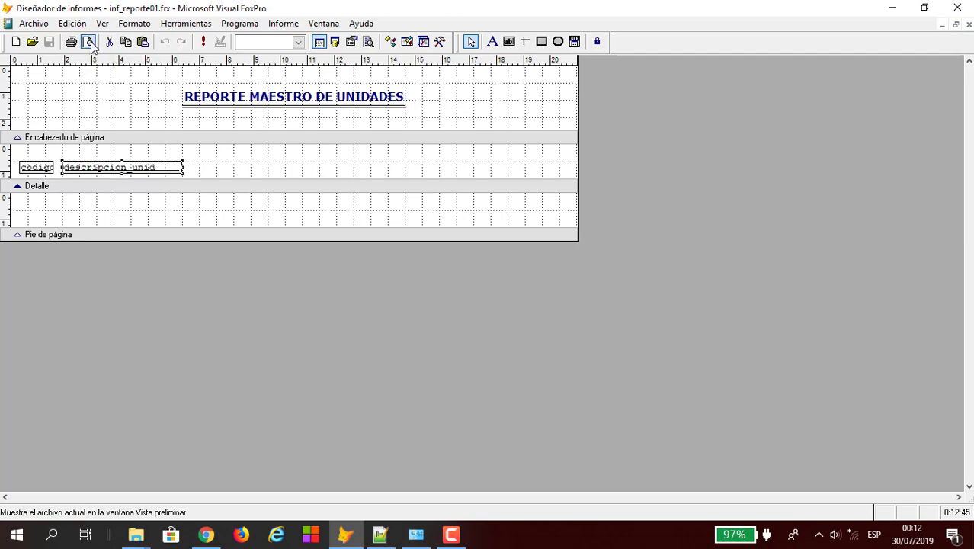
left_click(88, 42)
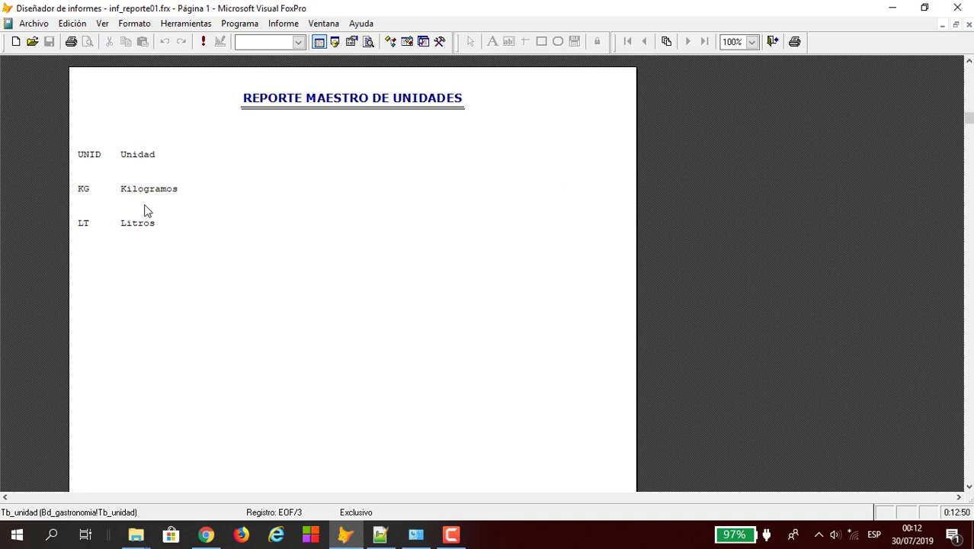
left_click(771, 42)
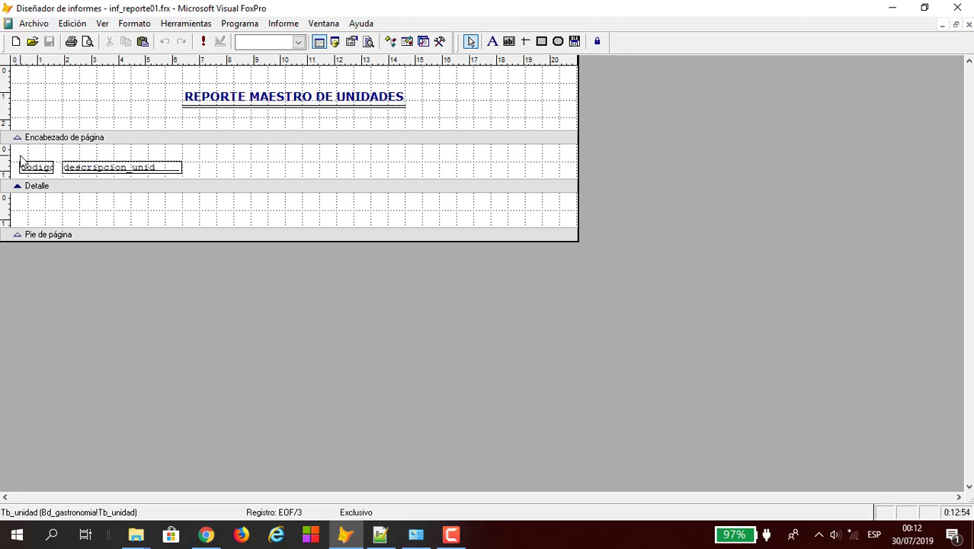
Step: Move the code and description fields together up to the top of the Detalle band
left_click_drag(21, 159, 113, 172)
key("Up")
key("Up")
key("Up")
key("Up")
key("Up")
key("Up")
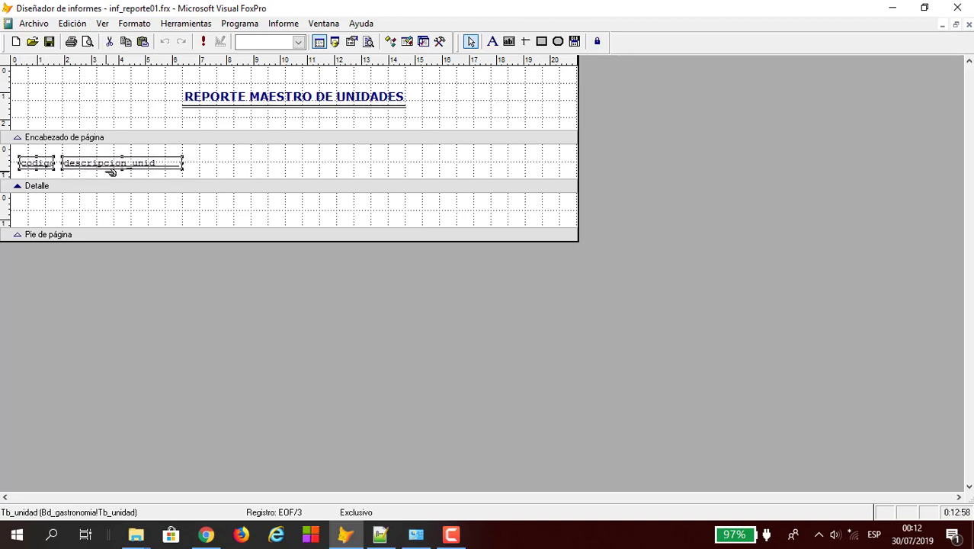
key("Up")
key("Up")
key("Up")
key("Up")
key("Up")
key("Up")
key("Up")
key("Up")
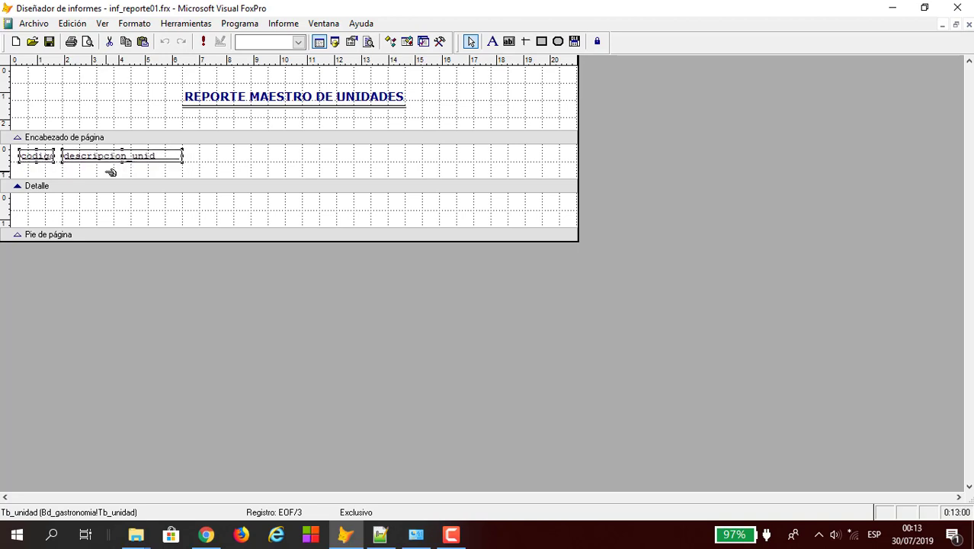
key("Up")
key("Up")
key("Up")
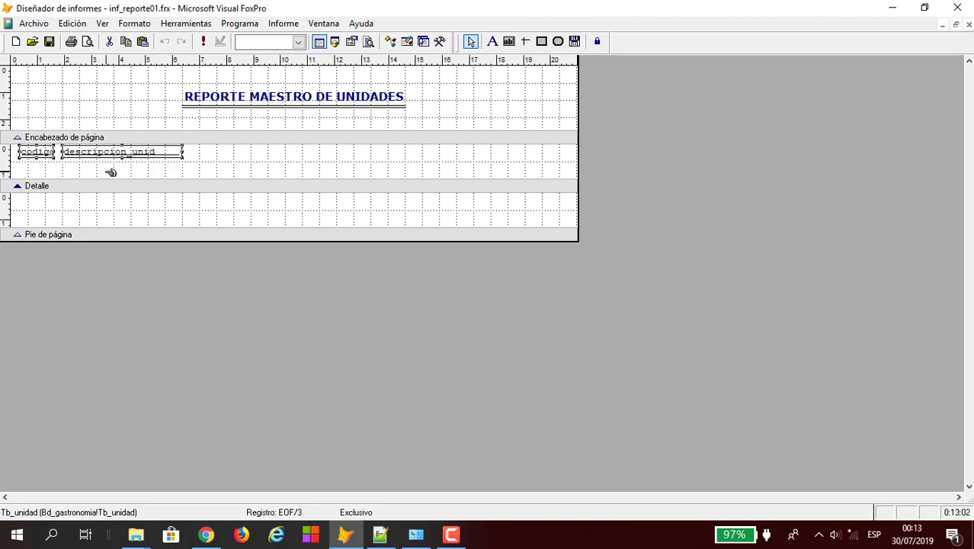
Step: Shift both selected fields right until the code field starts about 2.5 cm from the left edge
key("Right")
key("Right")
key("Right")
key("Right")
key("Right")
key("Right")
key("Right")
key("Right")
key("Right")
key("Right")
key("Right")
key("Right")
key("Right")
key("Right")
key("Right")
key("Right")
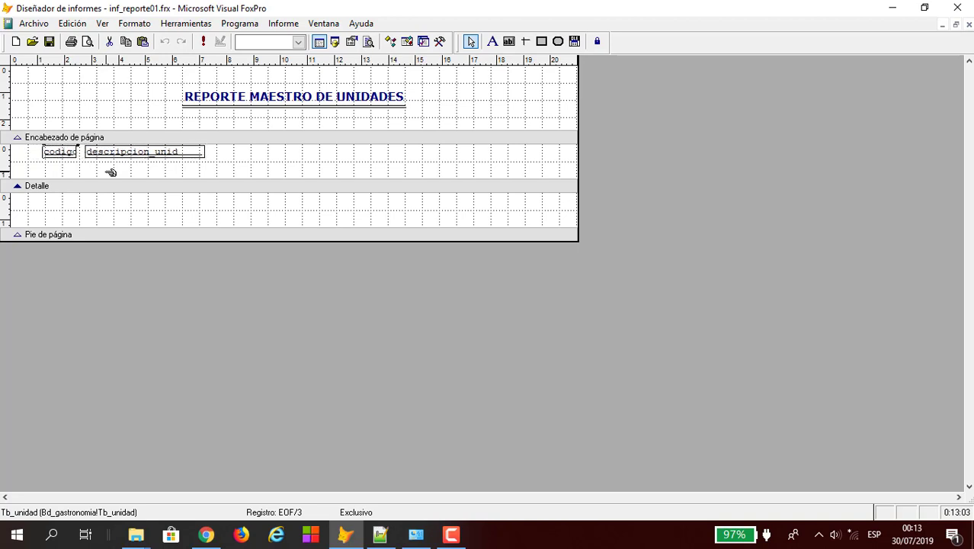
key("Right")
key("Right")
key("Right")
key("Right")
key("Right")
key("Right")
key("Right")
key("Right")
key("Right")
key("Right")
key("Right")
key("Right")
key("Right")
key("Right")
key("Right")
key("Right")
key("Right")
key("Right")
key("Right")
key("Right")
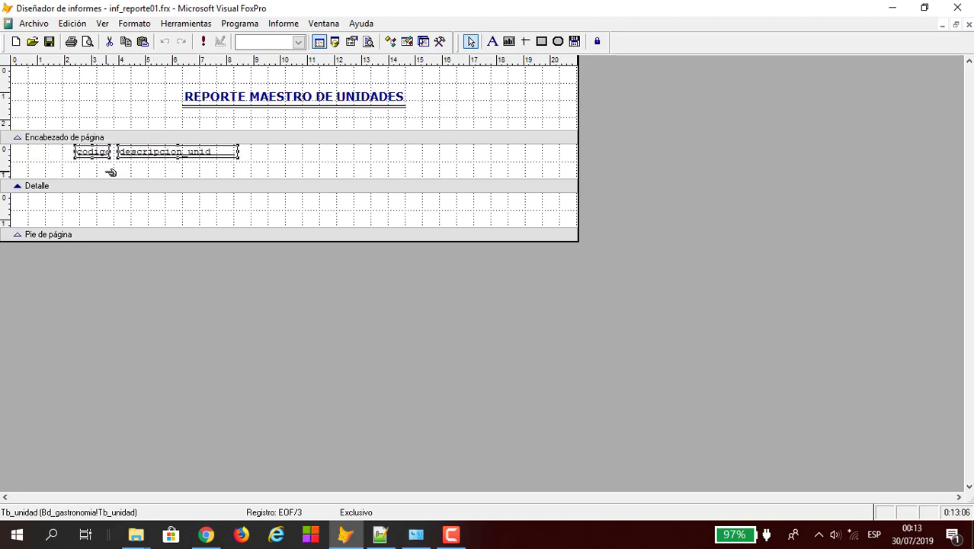
key("Right")
key("Right")
key("Right")
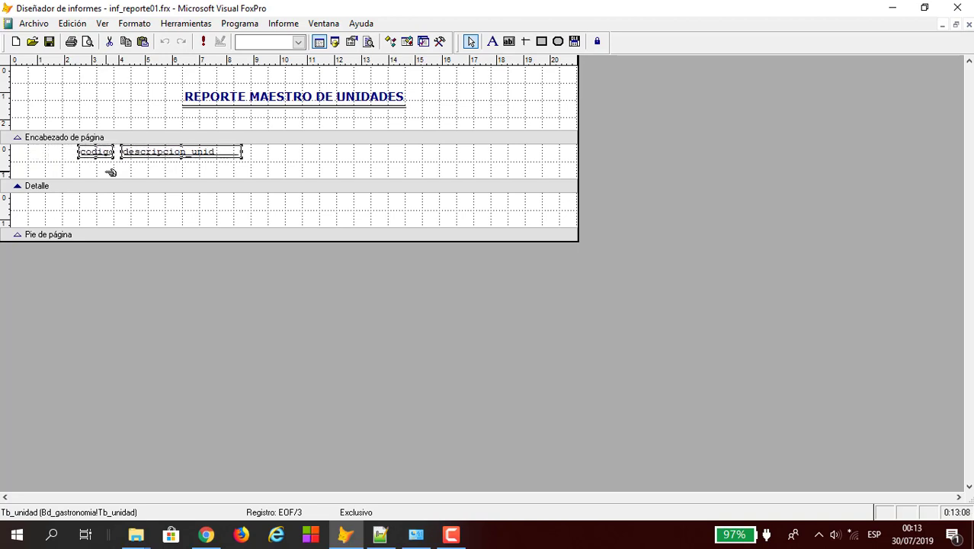
Step: Shrink the Detalle band to the height of its fields, about 0.5 cm, and save the report
left_click_drag(127, 192, 128, 168)
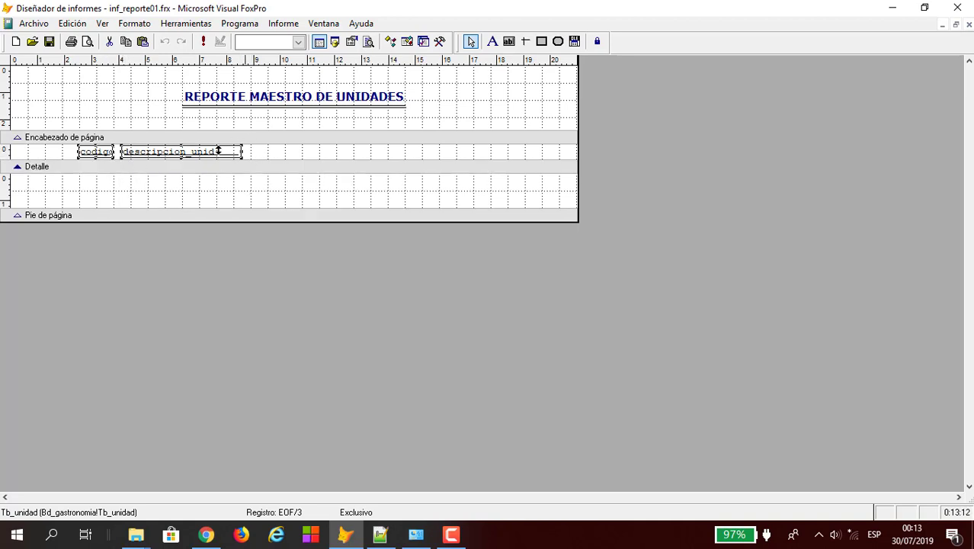
left_click_drag(65, 148, 246, 145)
left_click(48, 41)
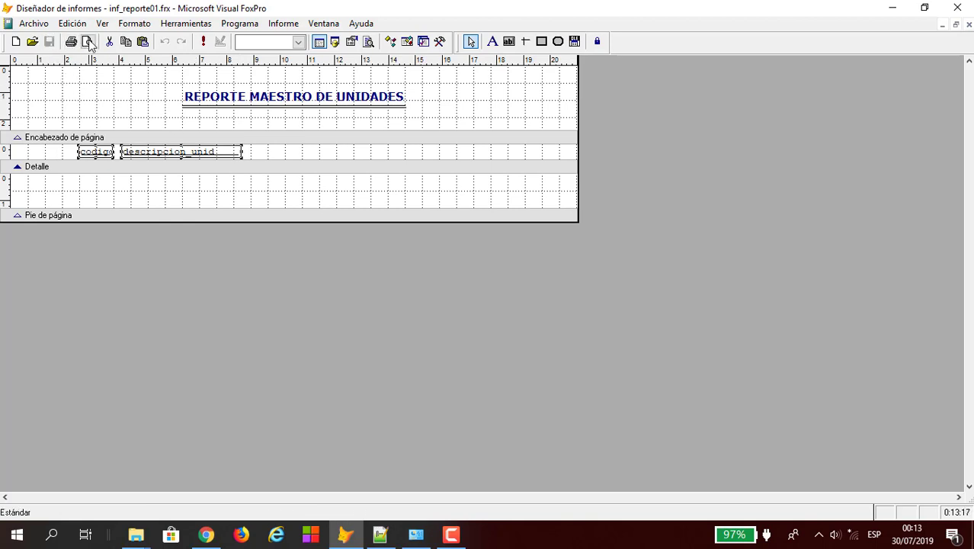
Step: Preview the report with its compact detail rows twice, returning to the designer each time
left_click(88, 41)
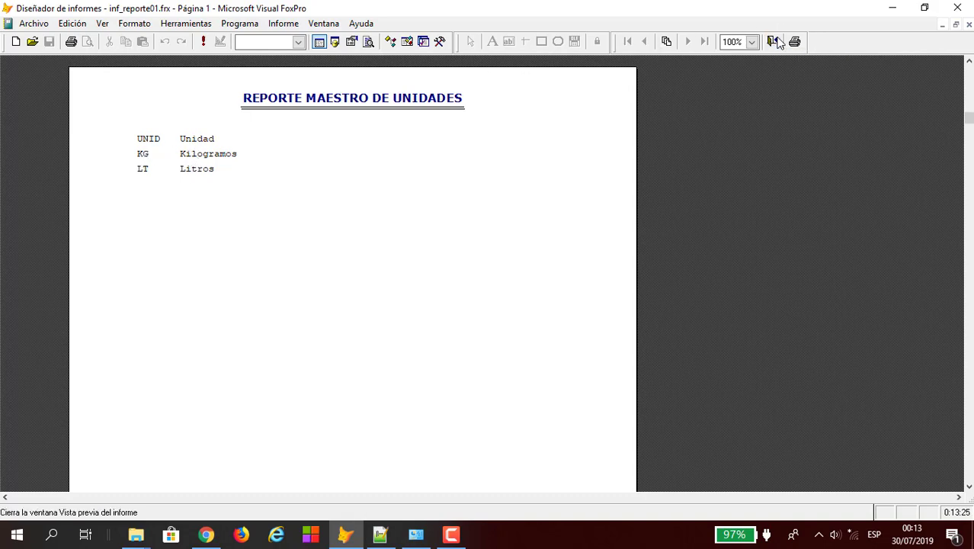
left_click(772, 42)
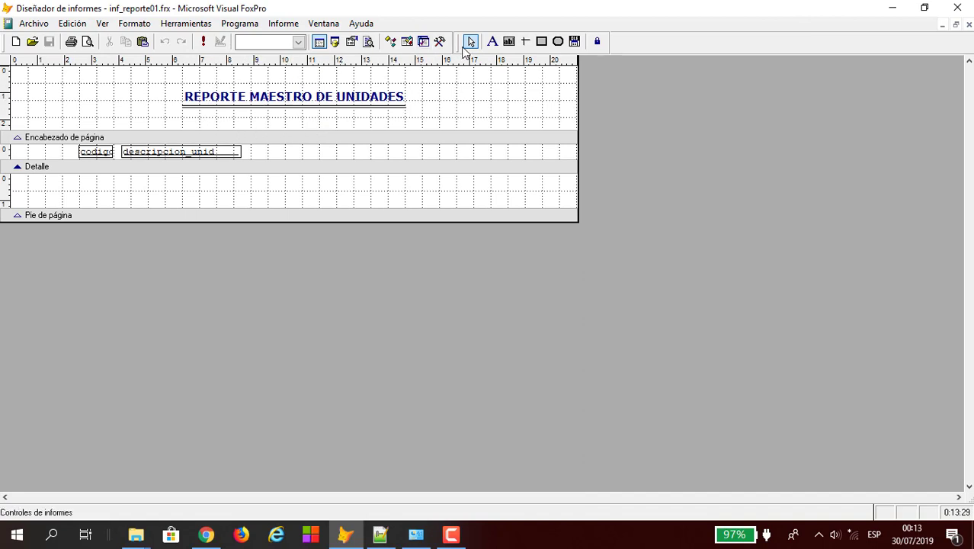
left_click(87, 41)
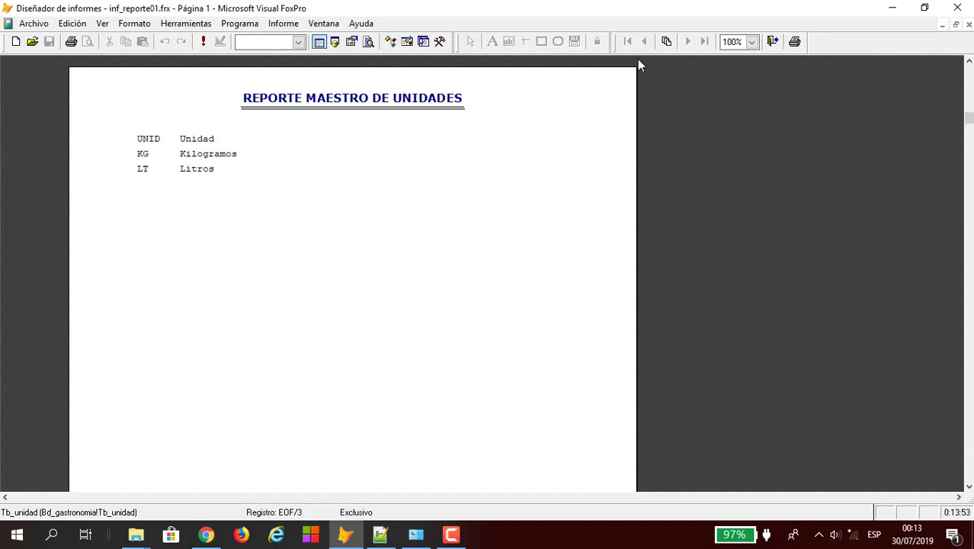
left_click(772, 42)
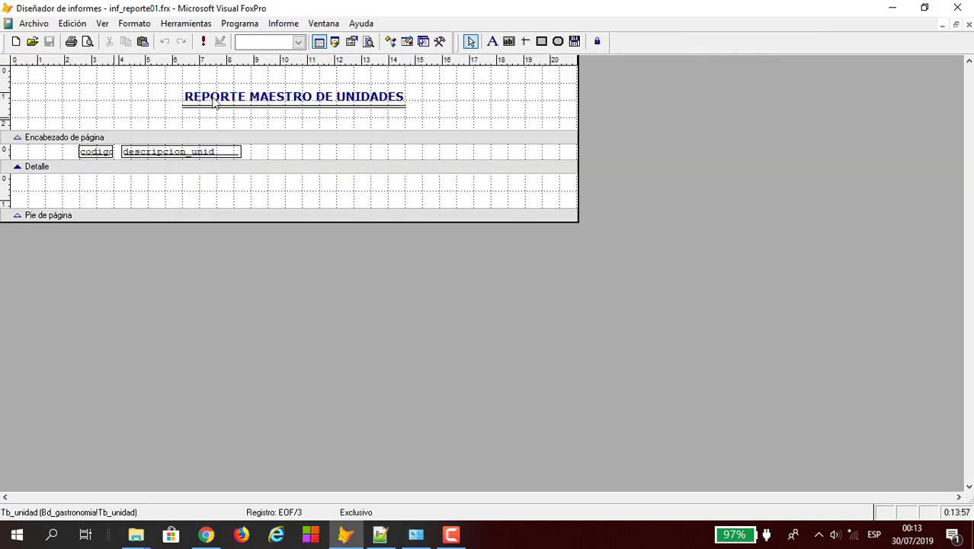
Step: Add the labels "Código" and "Descripción" in the page header above the code and description fields
left_click(492, 42)
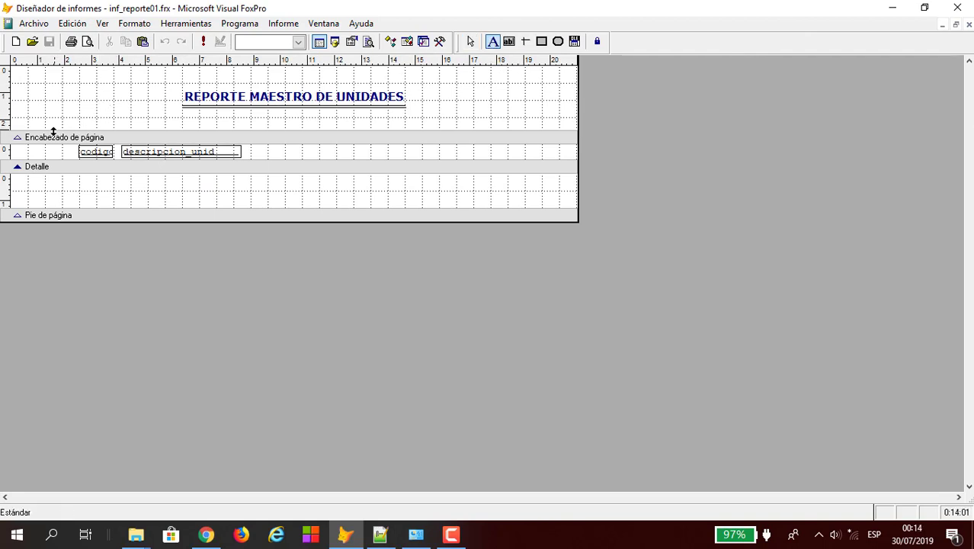
left_click(79, 124)
type("c")
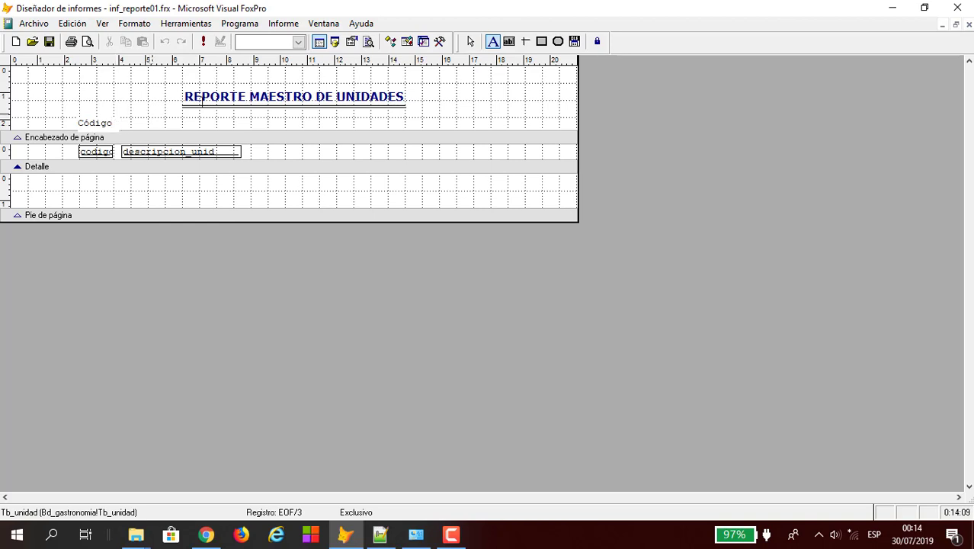
left_click(276, 124)
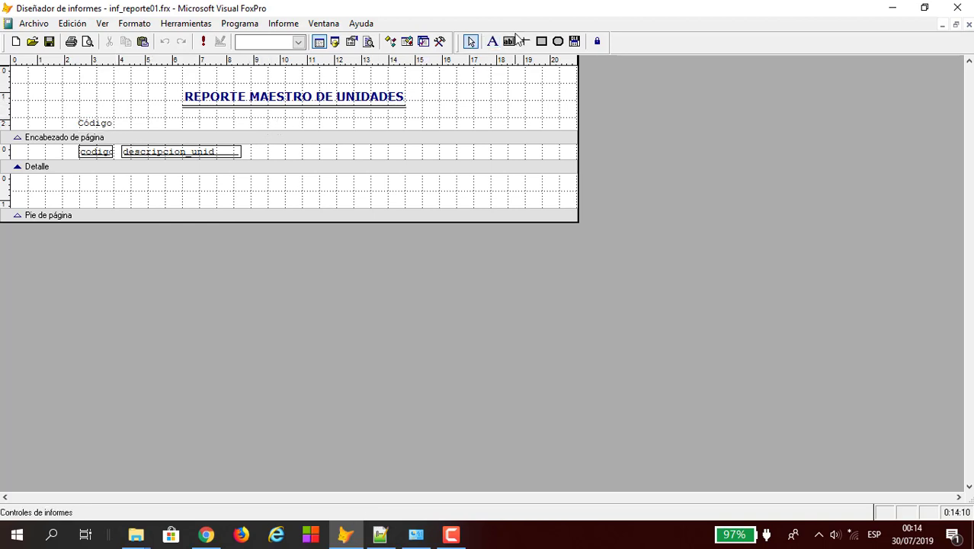
left_click(492, 41)
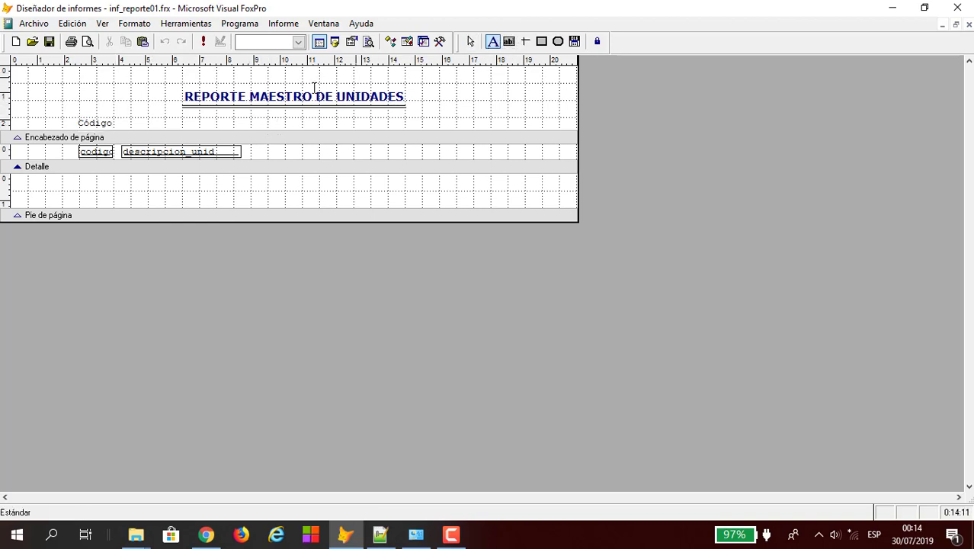
left_click(131, 125)
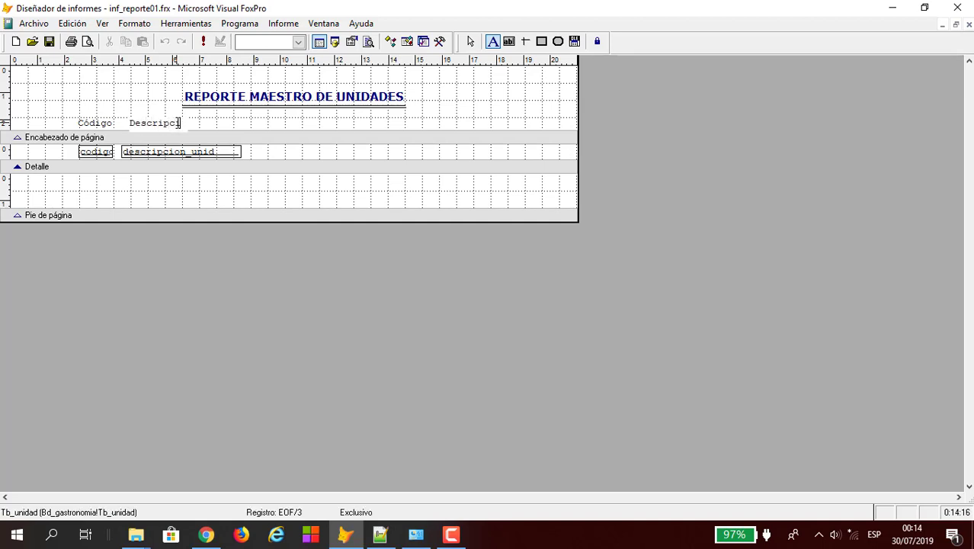
left_click(102, 102)
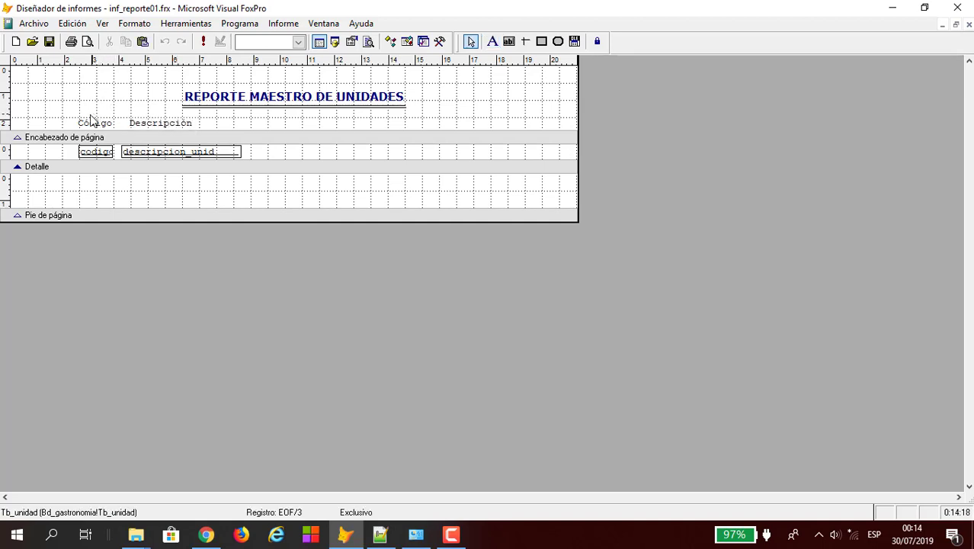
Step: Set the font style of the Código and Descripción labels to Negrita
left_click_drag(65, 111, 195, 128)
left_click(134, 24)
left_click(136, 194)
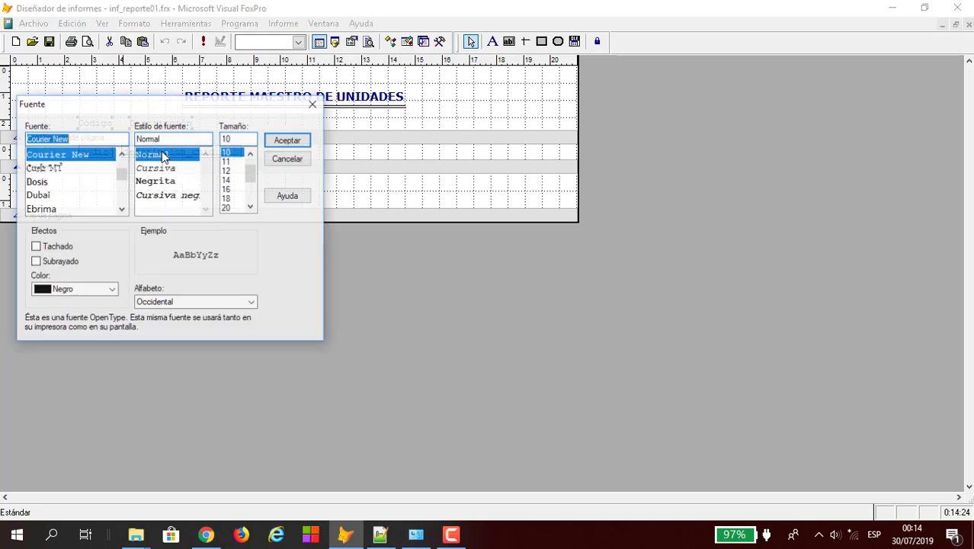
left_click(162, 182)
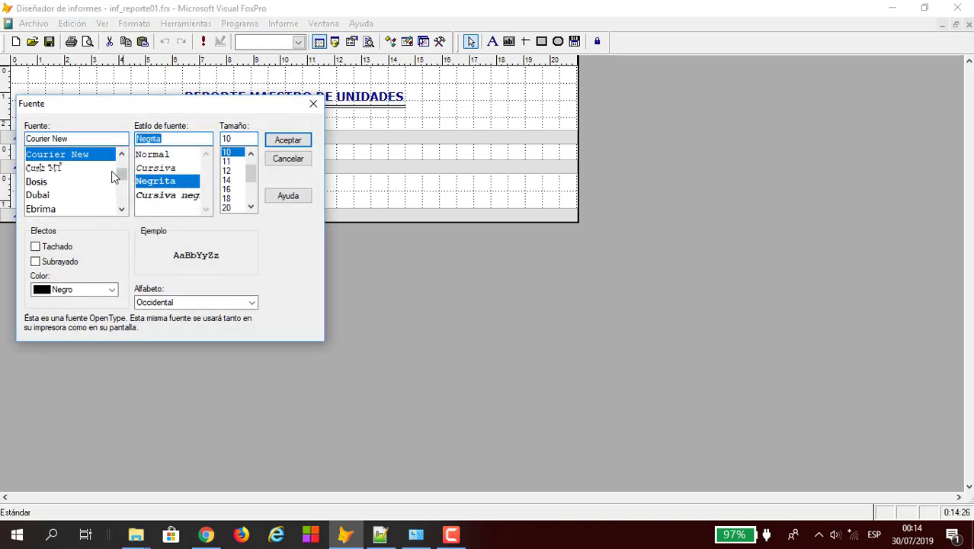
left_click(277, 139)
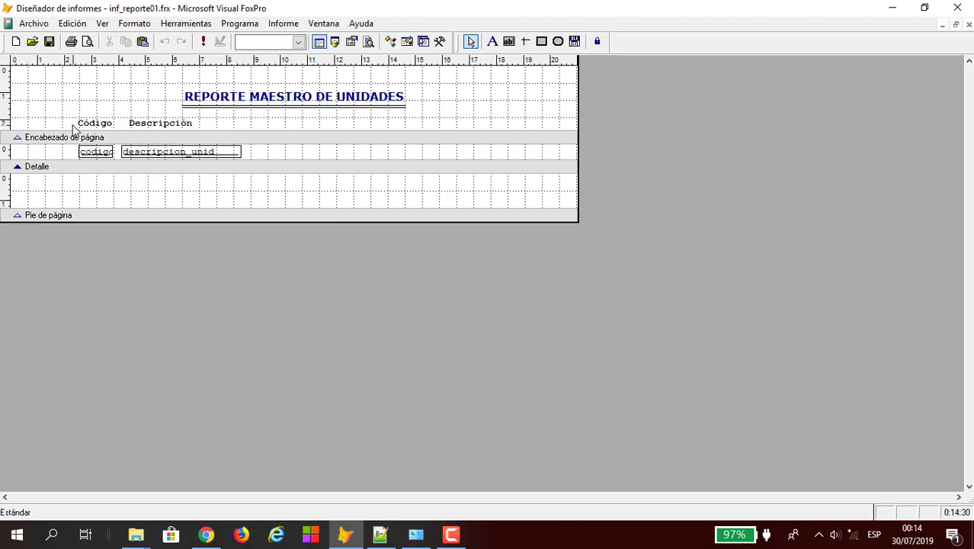
Step: Save the report, preview it with the column heading labels, and return to the designer
left_click_drag(69, 120, 211, 132)
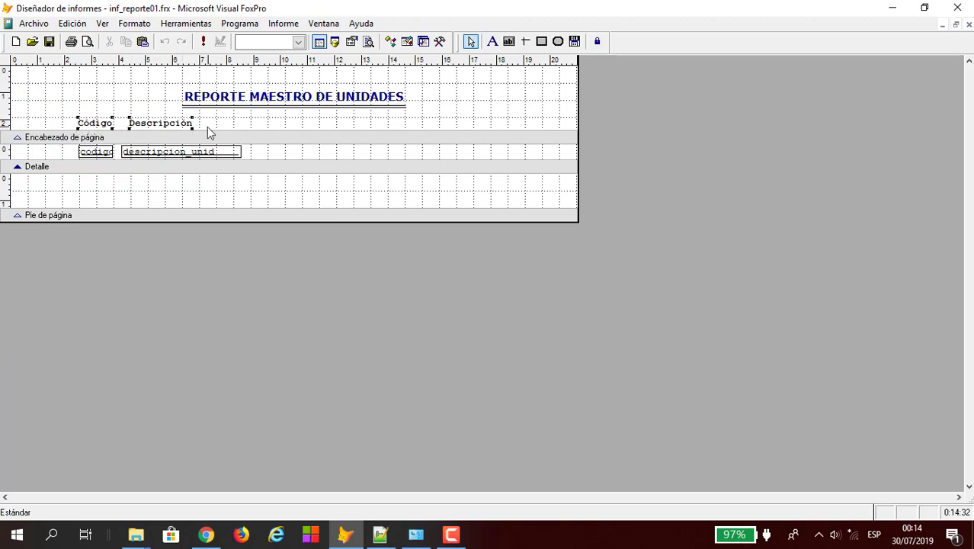
left_click(49, 41)
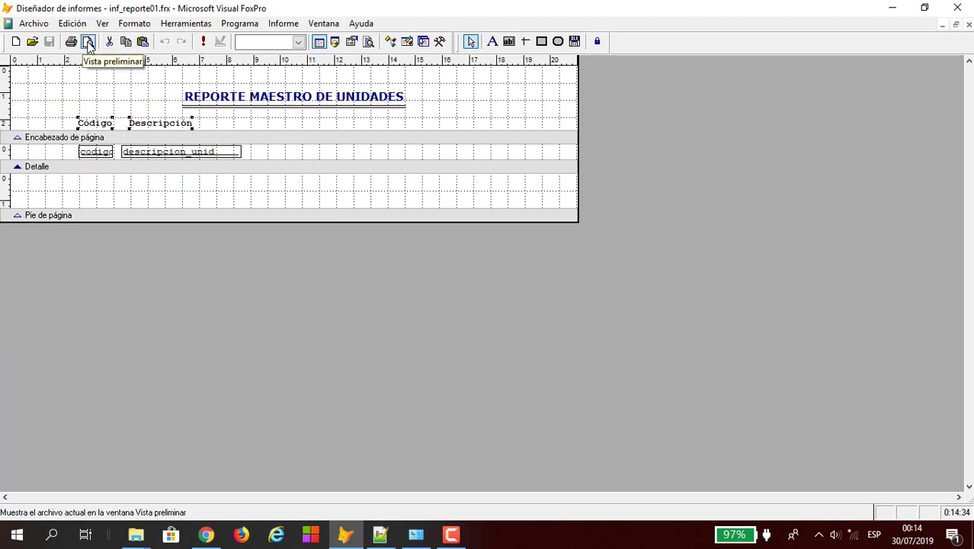
left_click(88, 42)
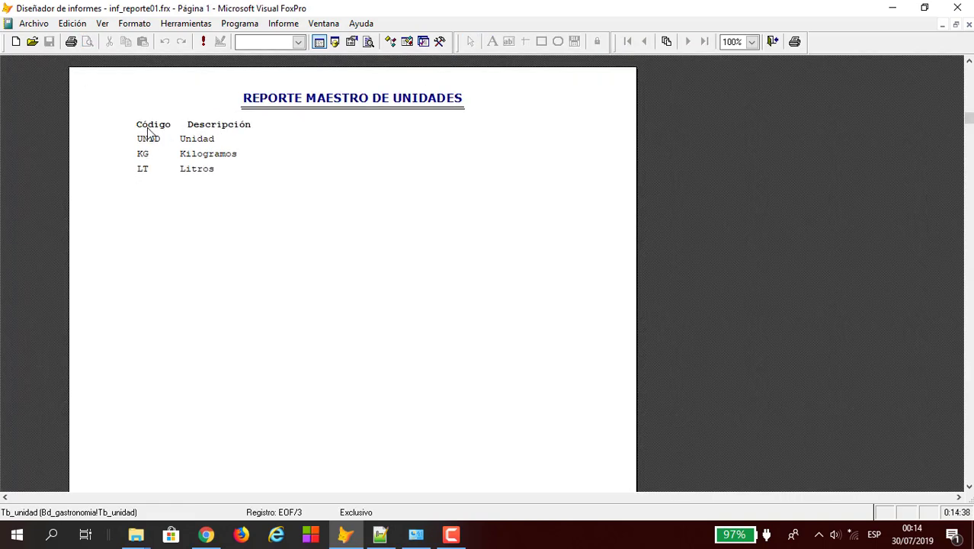
left_click(772, 42)
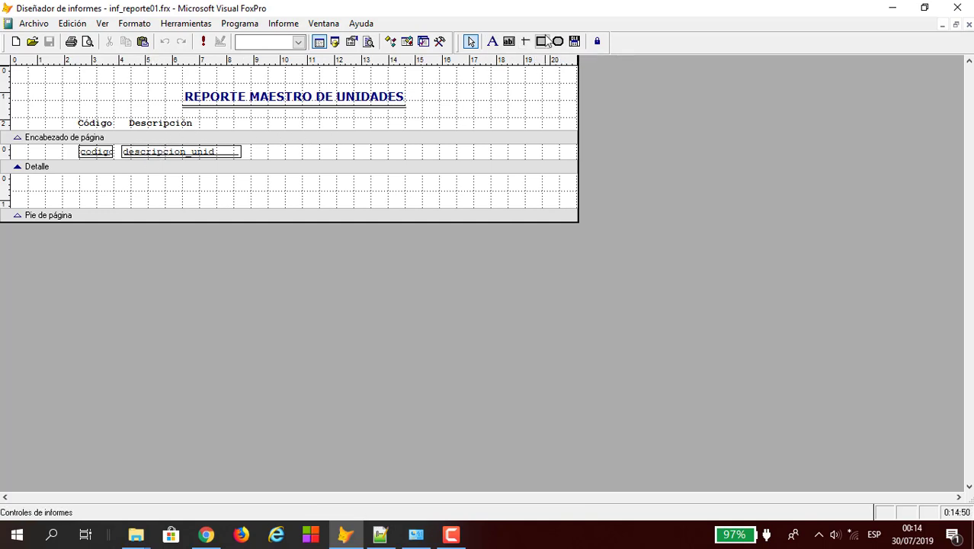
Step: Draw a rectangle about 6.4 cm wide around the Código and Descripción labels and nudge it up inside the page header band
left_click(542, 42)
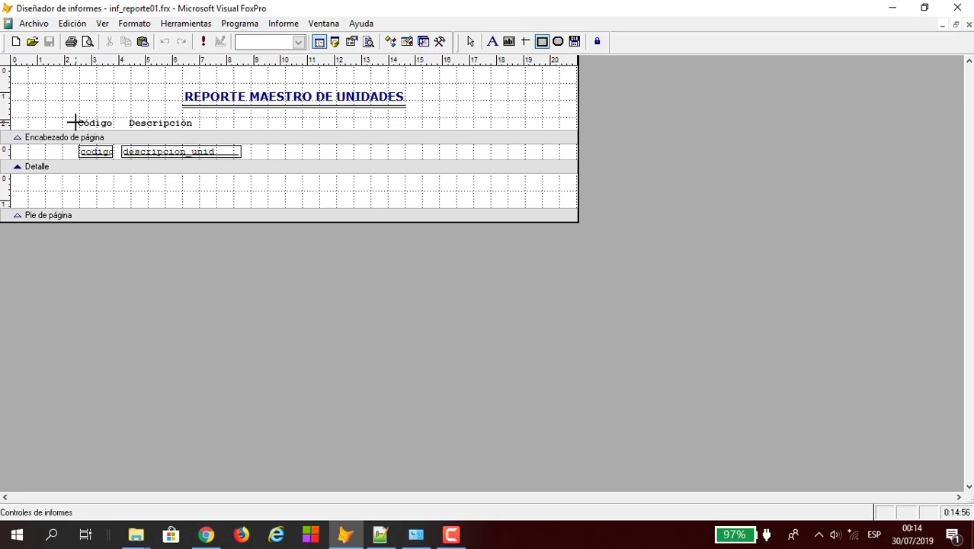
left_click_drag(71, 118, 243, 136)
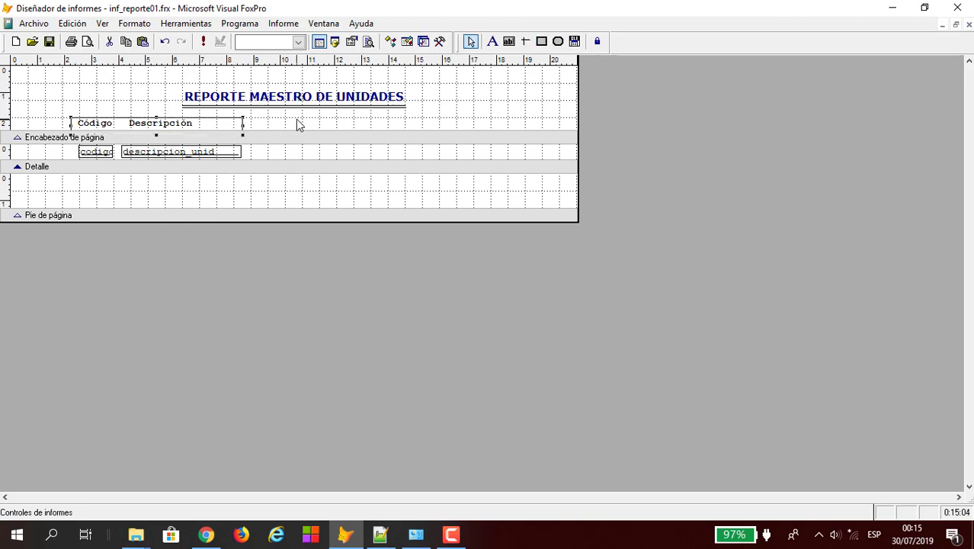
key("Up")
key("Up")
key("Up")
key("Up")
key("Up")
key("Up")
key("Up")
key("Up")
key("Up")
key("Up")
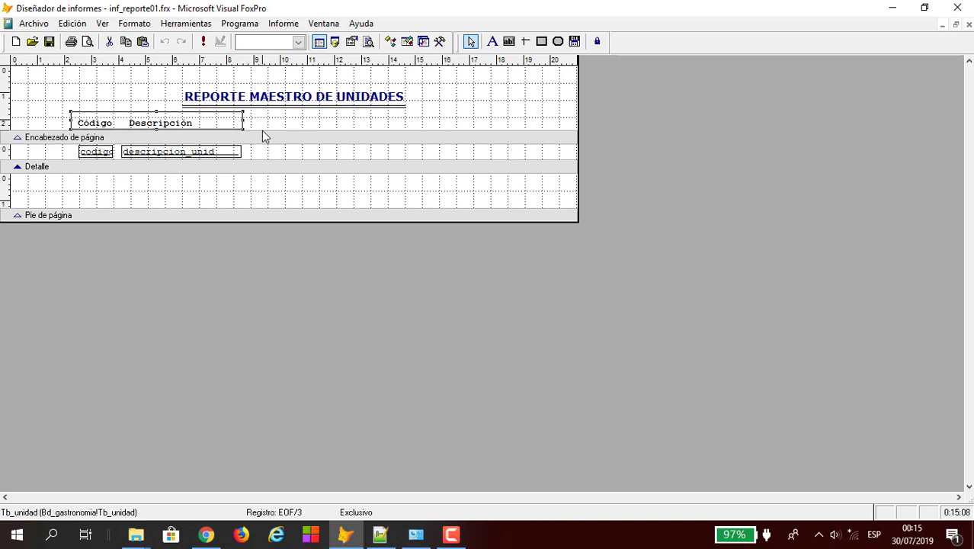
key("Down")
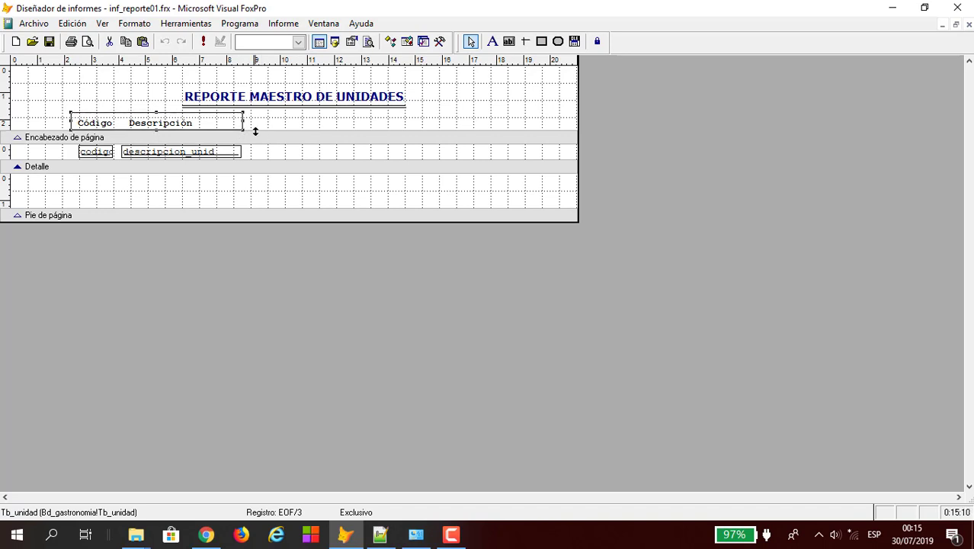
Step: Shift the Código and Descripción labels up slightly to center them vertically in the rectangle
left_click(238, 134)
left_click(147, 126)
left_click(99, 123, "shift")
left_click_drag(99, 124, 99, 122)
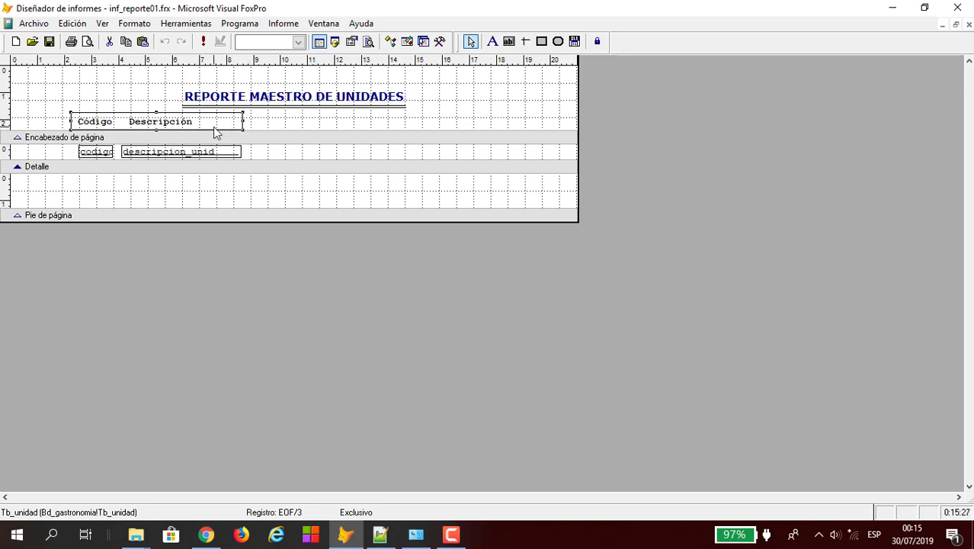
Step: Fill the heading rectangle with the light blue custom color and send it behind the Código and Descripción labels
left_click(126, 24)
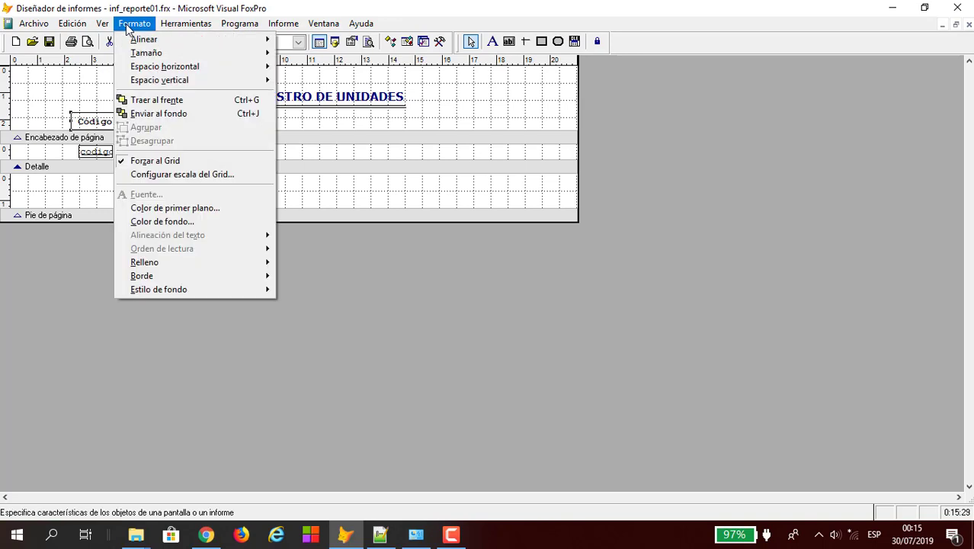
left_click(154, 222)
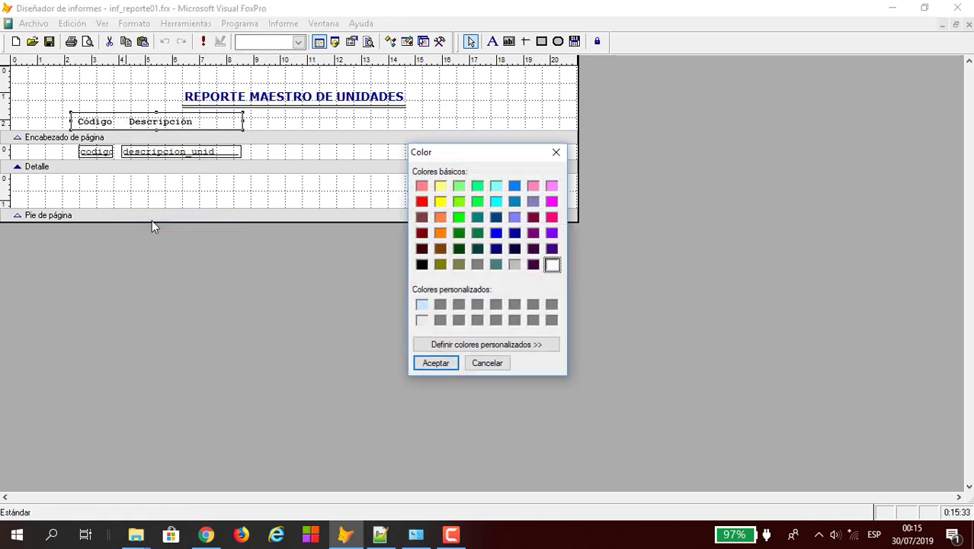
left_click(422, 305)
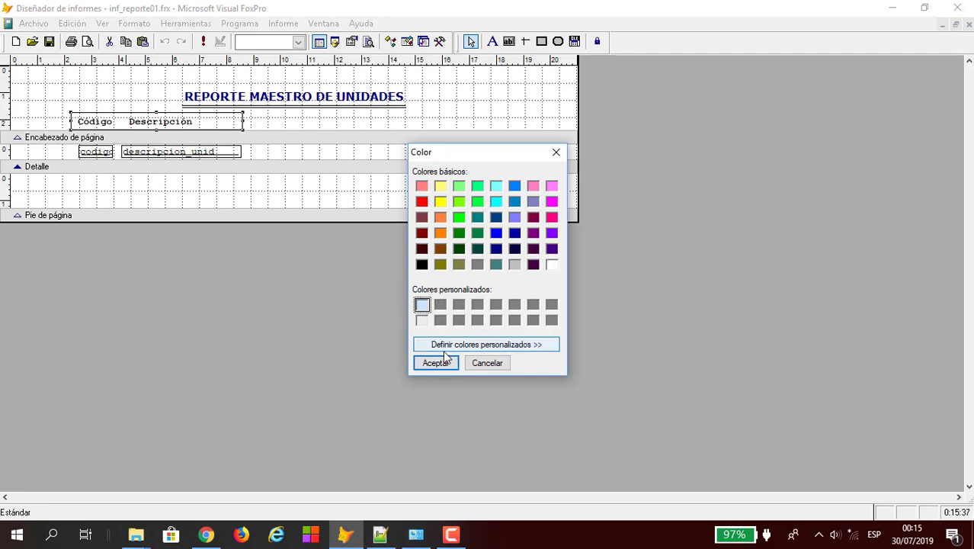
left_click(436, 363)
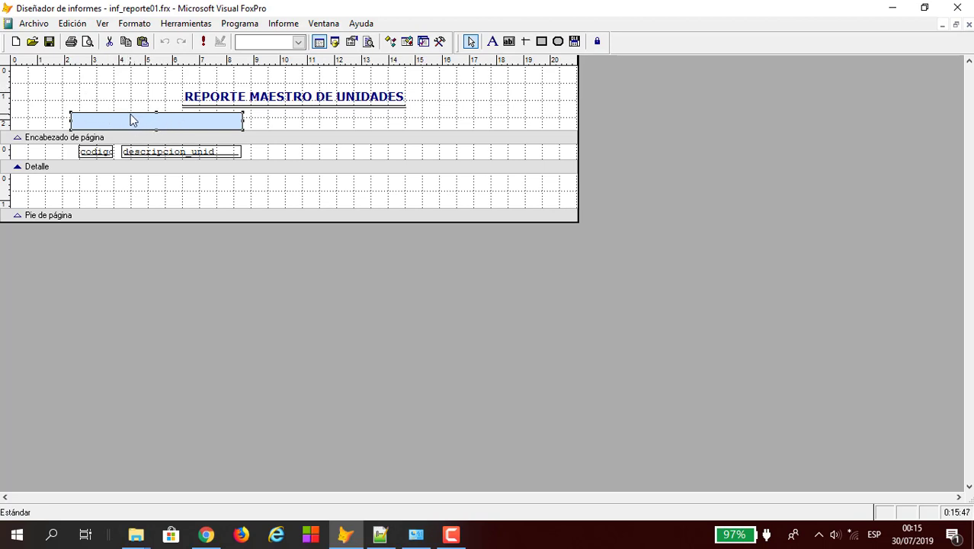
left_click(133, 23)
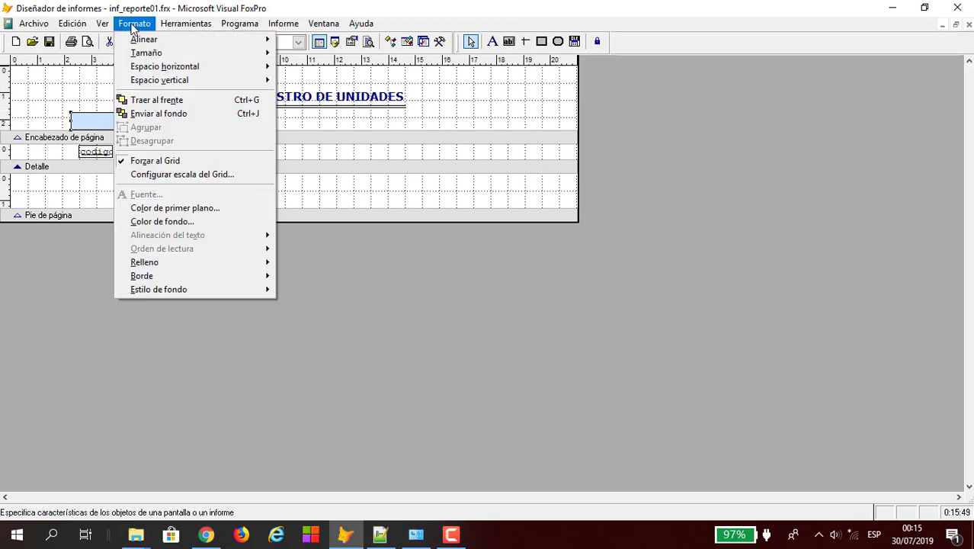
left_click(154, 116)
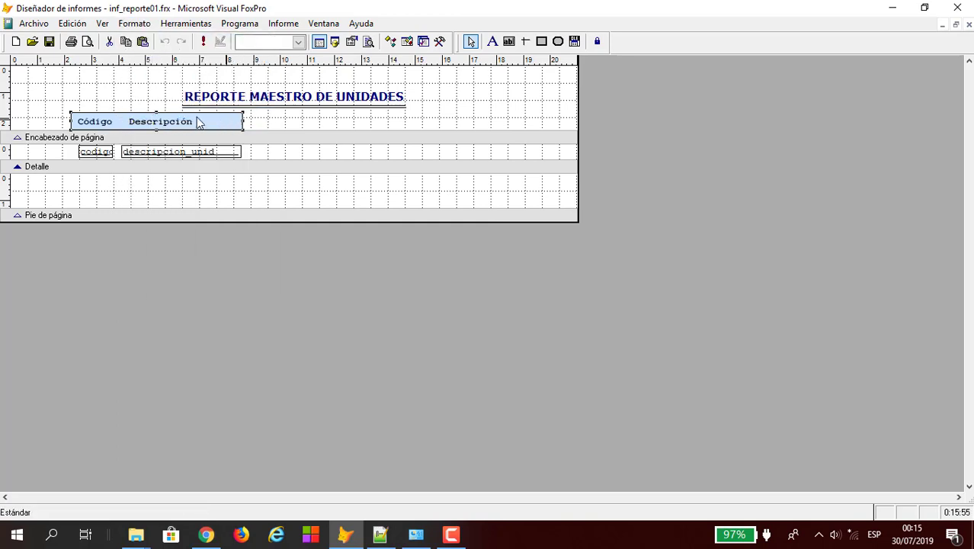
Step: Save the report, preview the light blue column heading twice, and return to the designer
left_click(51, 44)
left_click(88, 42)
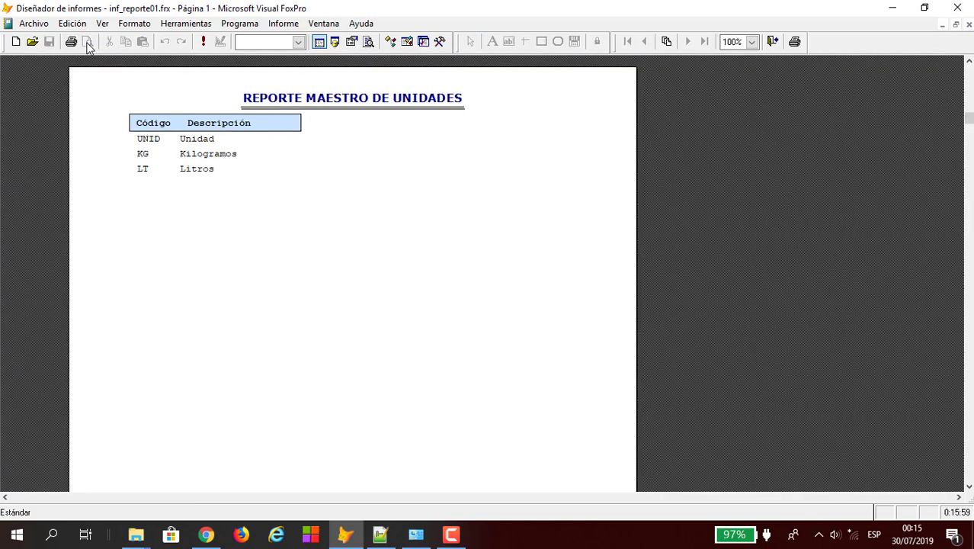
left_click(773, 42)
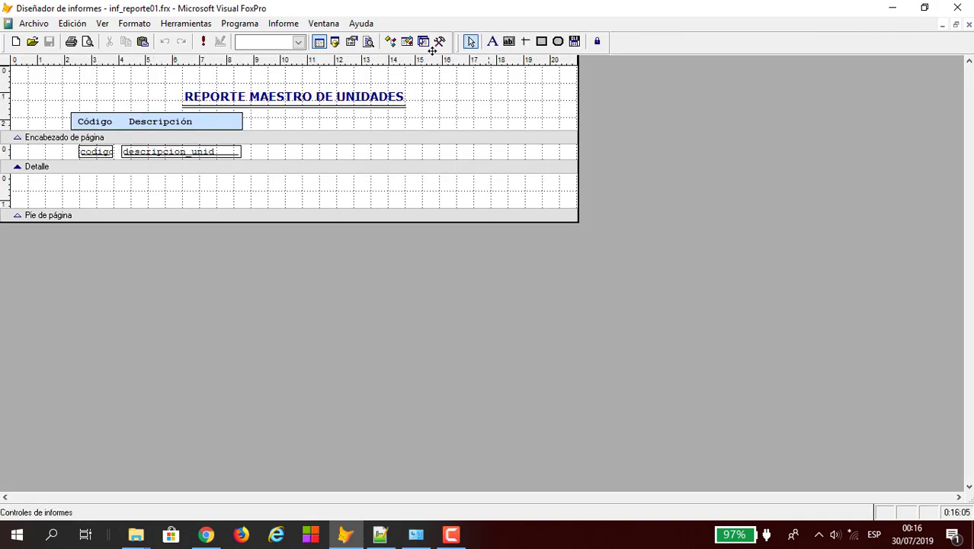
left_click(88, 42)
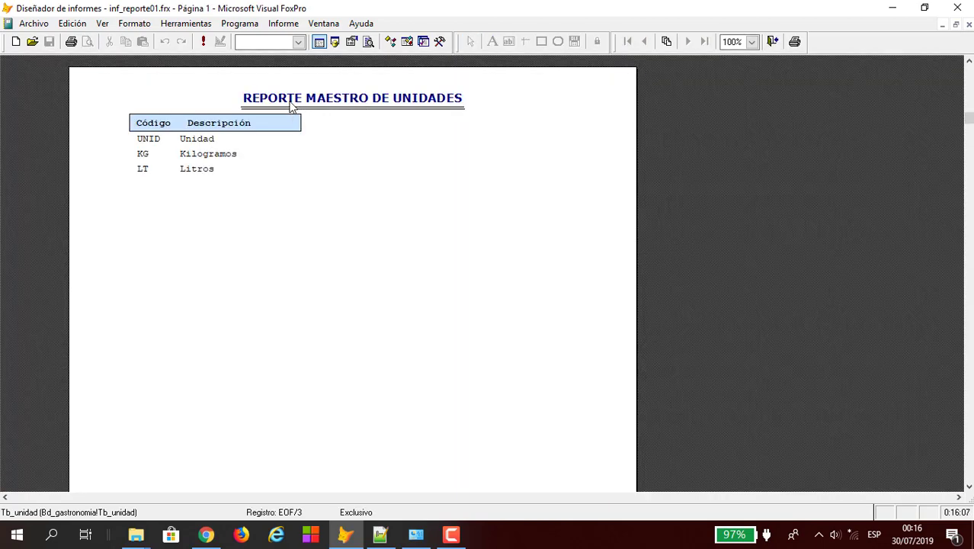
left_click(772, 42)
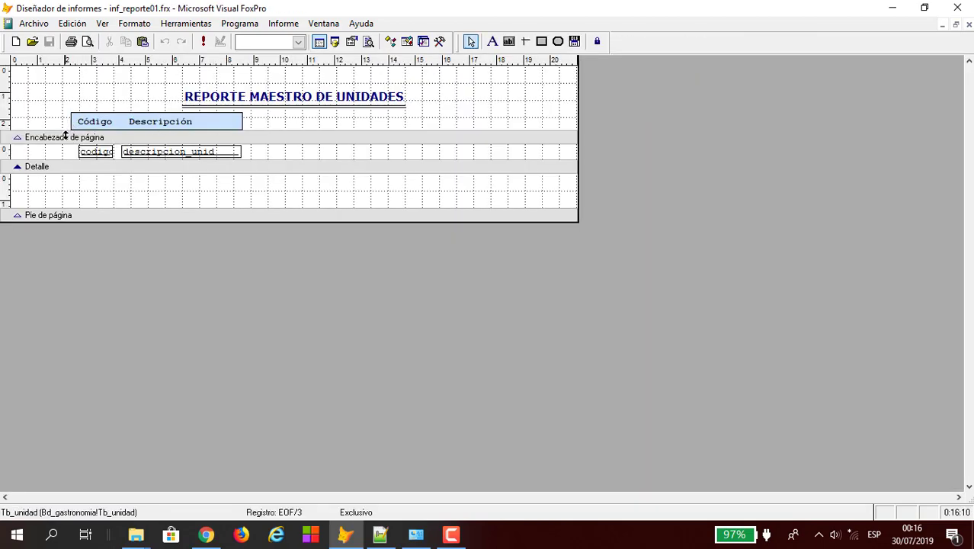
Step: Enlarge the page header band to about 3.4 cm and move the heading rectangle with its Código and Descripción labels down to the band's lower edge
left_click_drag(66, 135, 64, 164)
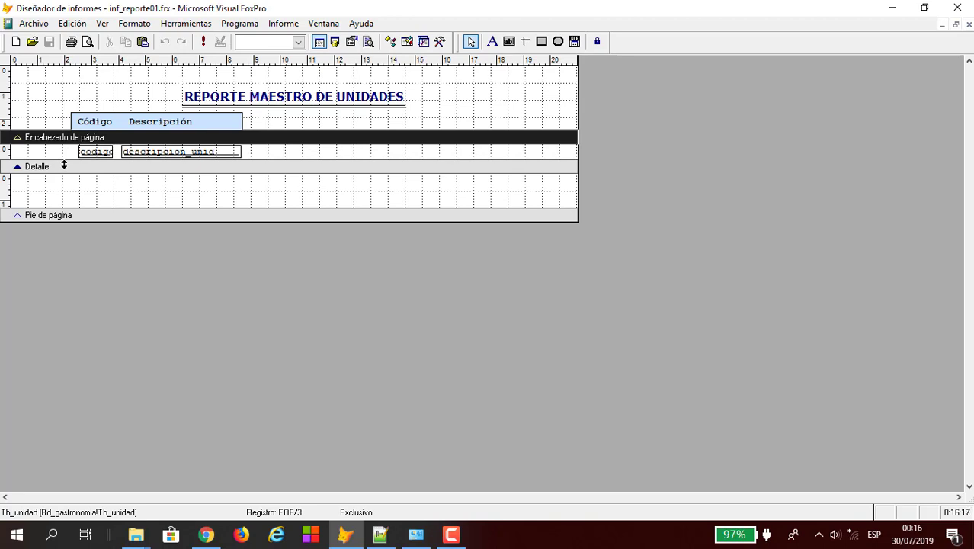
left_click_drag(64, 165, 64, 164)
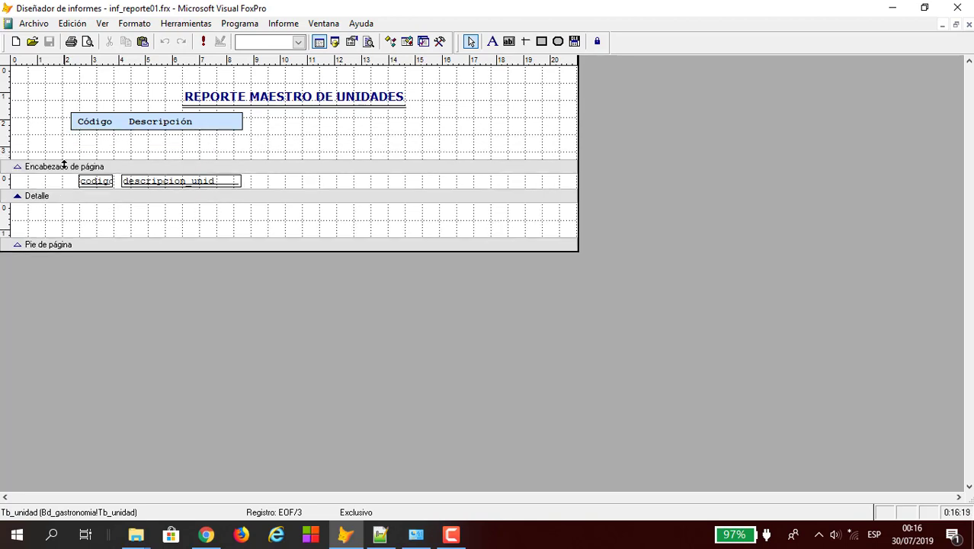
left_click_drag(63, 118, 243, 138)
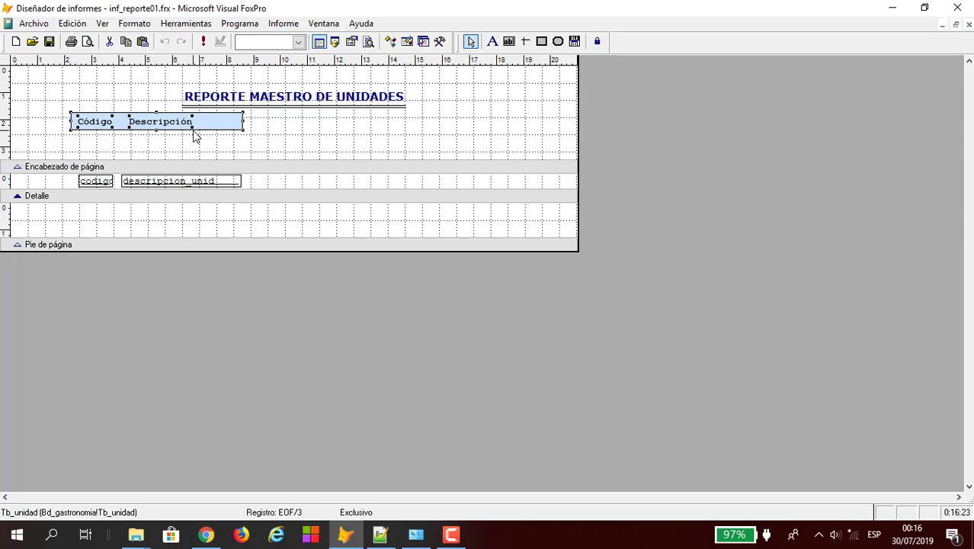
key("Down")
key("Down")
key("Down")
key("Down")
key("Down")
key("Down")
key("Down")
key("Down")
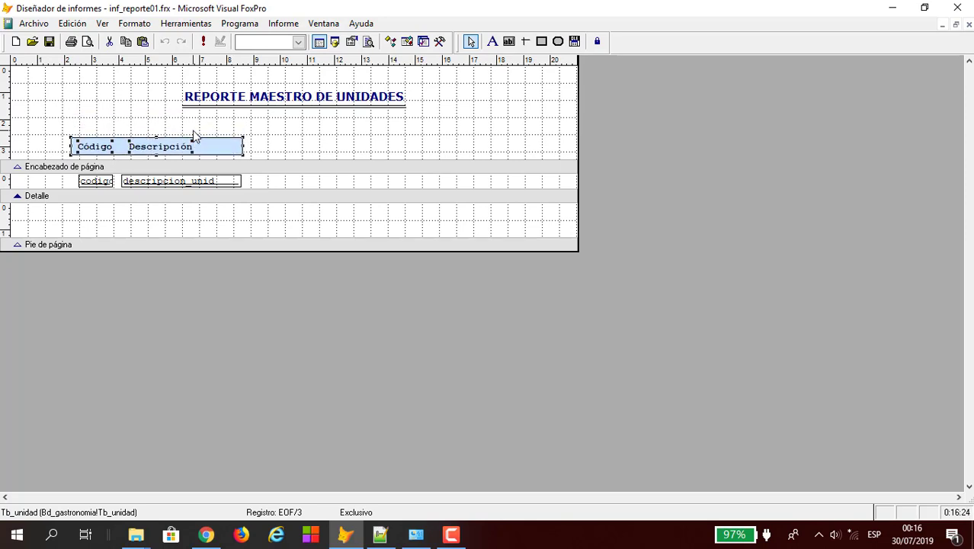
key("Down")
key("Down")
key("Down")
key("Down")
key("Down")
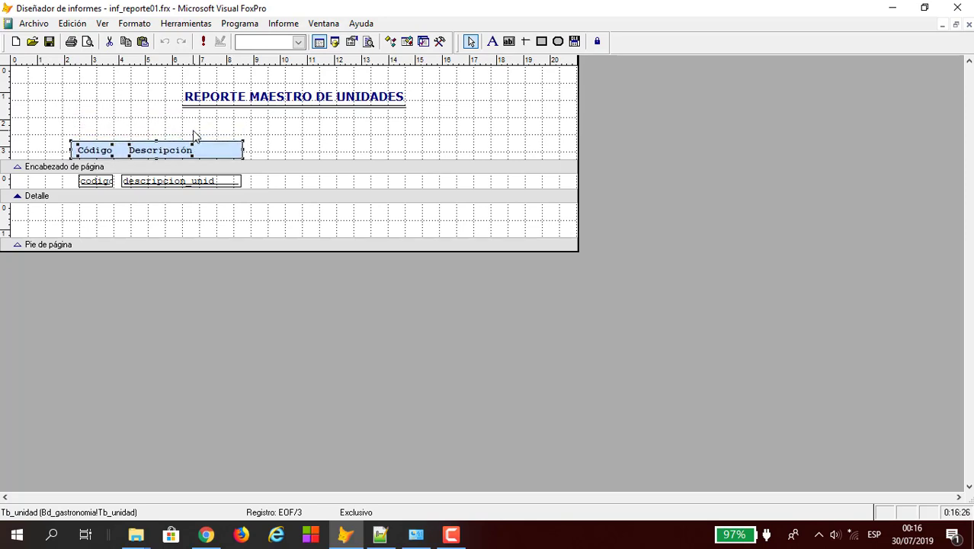
Step: Save the report, preview the lowered column heading below the title, and return to the designer
left_click(49, 41)
left_click(88, 41)
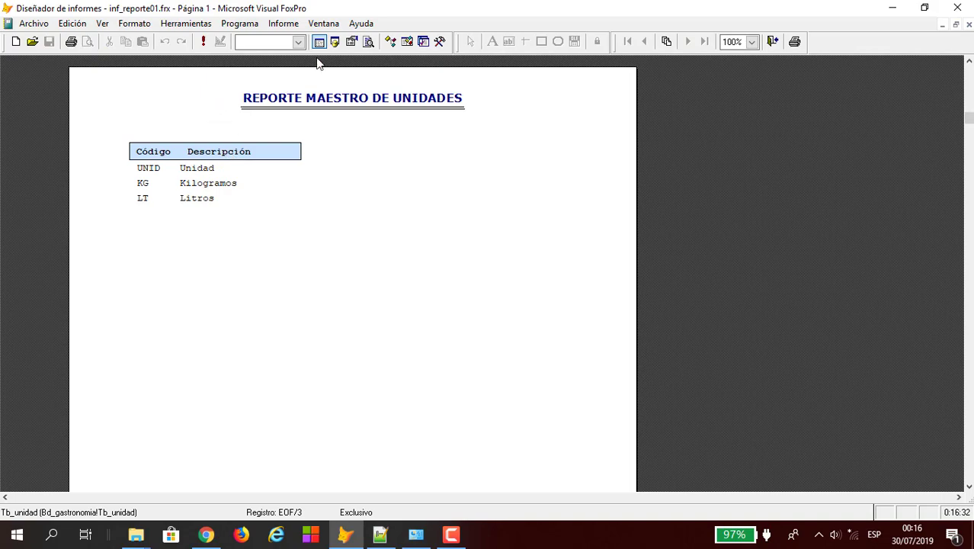
left_click(772, 41)
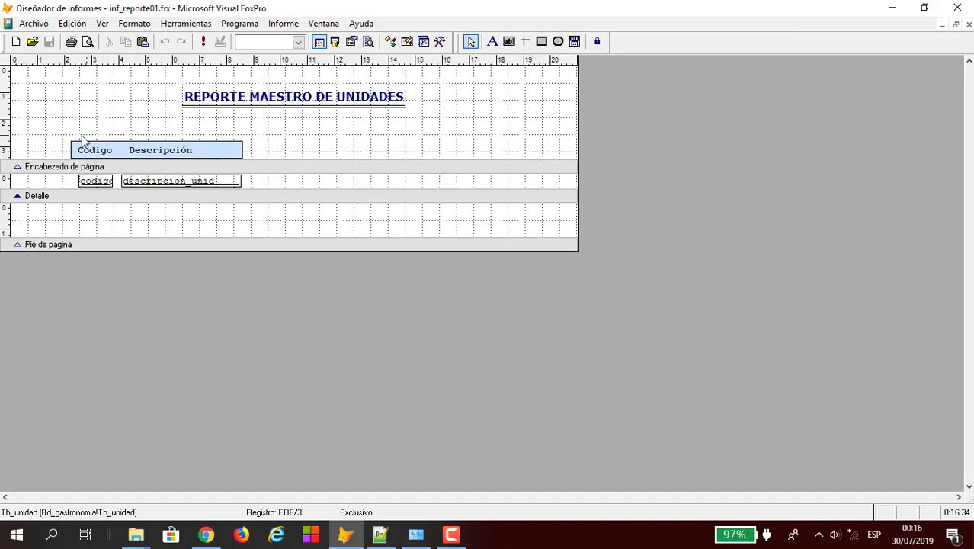
Step: Center the heading rectangle, its labels and both detail fields horizontally on the page as one selection
left_click_drag(59, 136, 265, 189)
left_click_drag(41, 135, 231, 163)
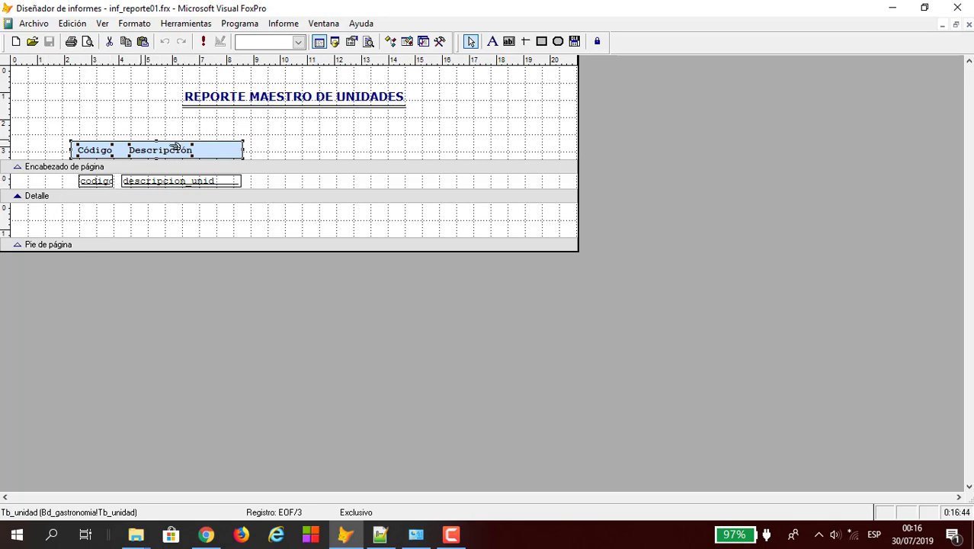
left_click_drag(48, 127, 244, 192)
left_click(134, 23)
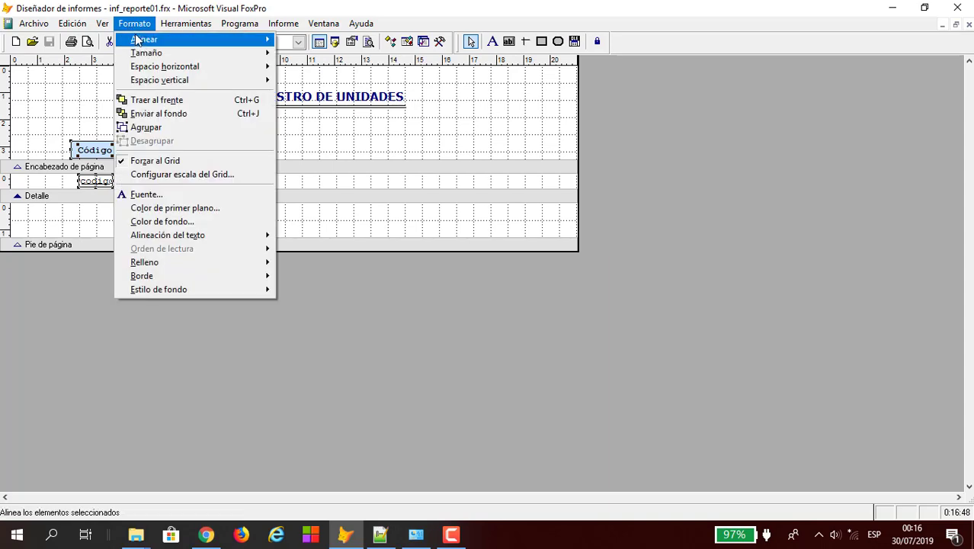
mouse_move(138, 40)
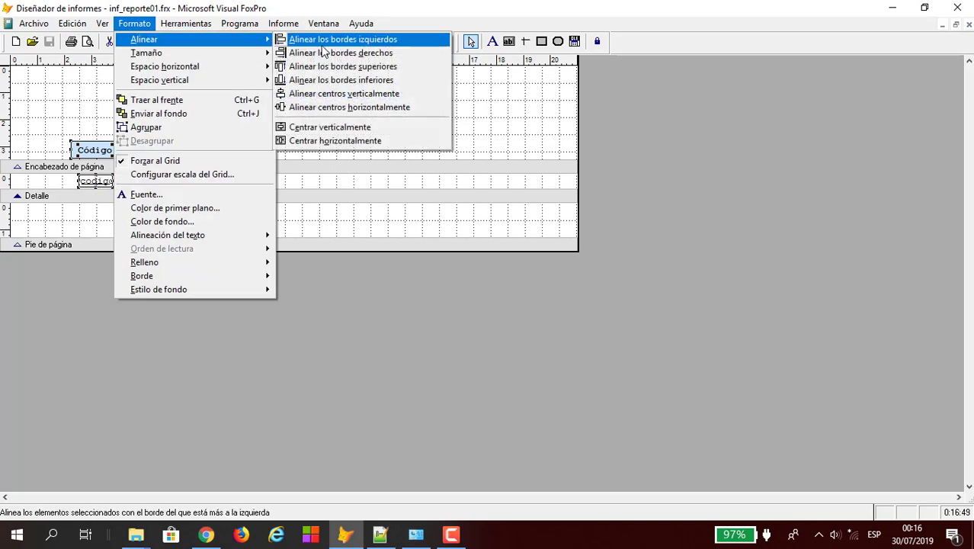
left_click(326, 142)
left_click(385, 138)
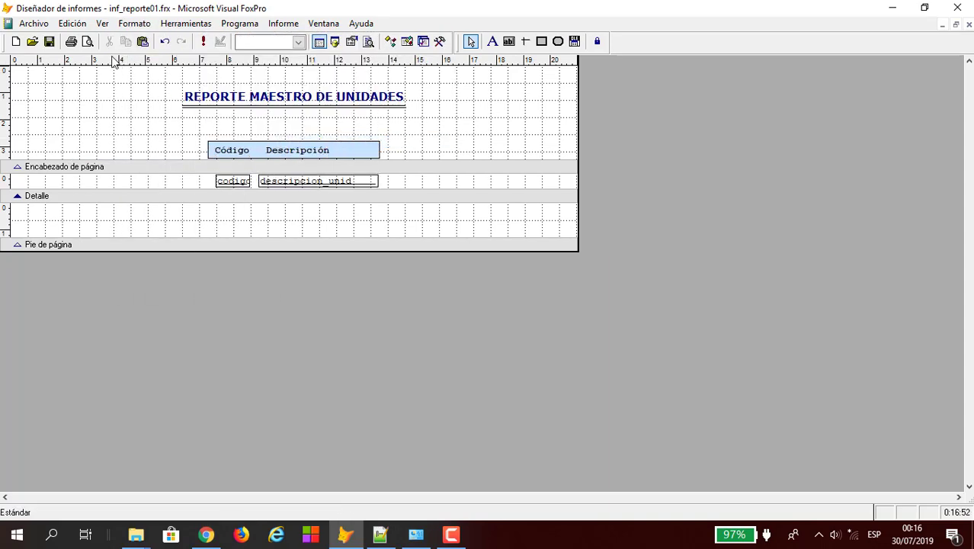
Step: Save the report, preview the horizontally centered columns, and return to the designer
left_click(49, 42)
left_click(88, 41)
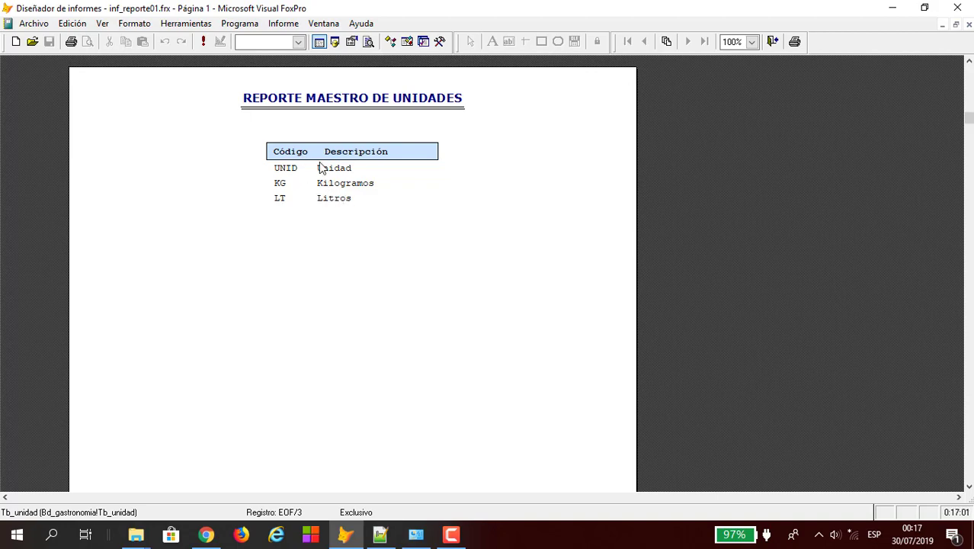
left_click(771, 42)
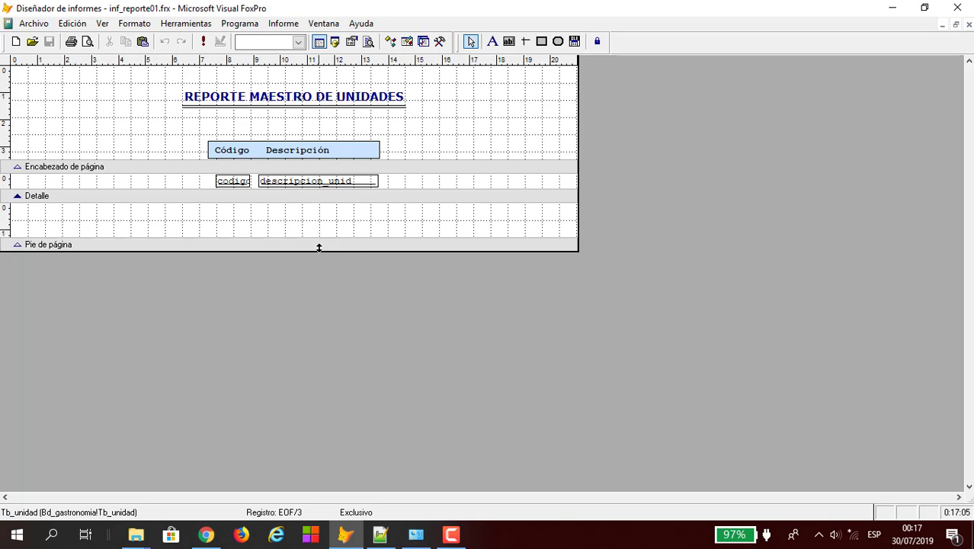
Step: Collapse the page footer band to zero height and save the report
left_click_drag(319, 244, 326, 209)
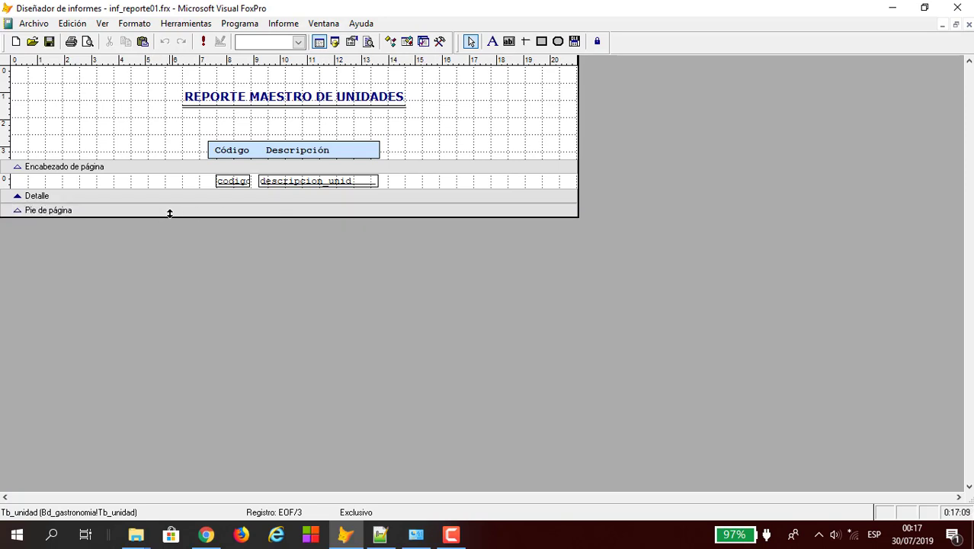
left_click(48, 42)
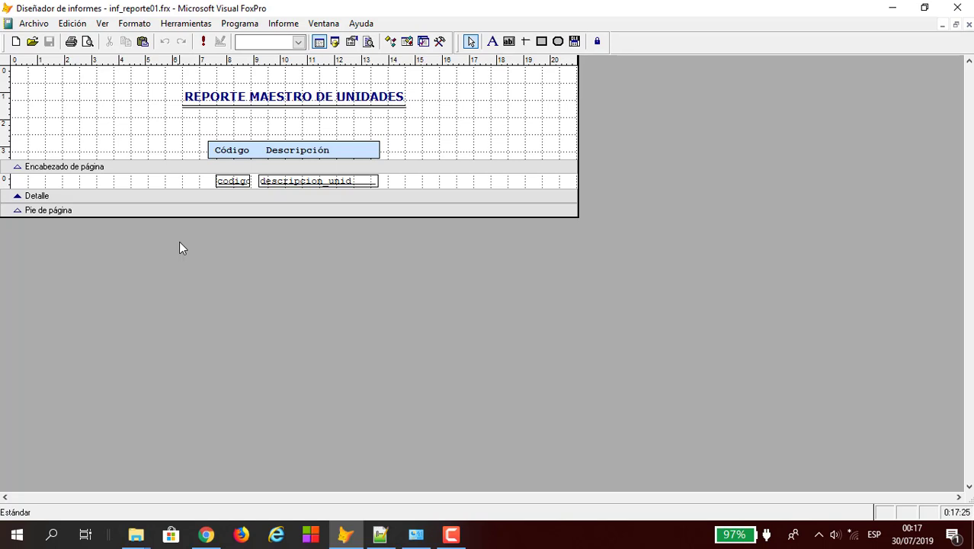
Step: Check which tables are open in the data session window and close it
left_click(336, 42)
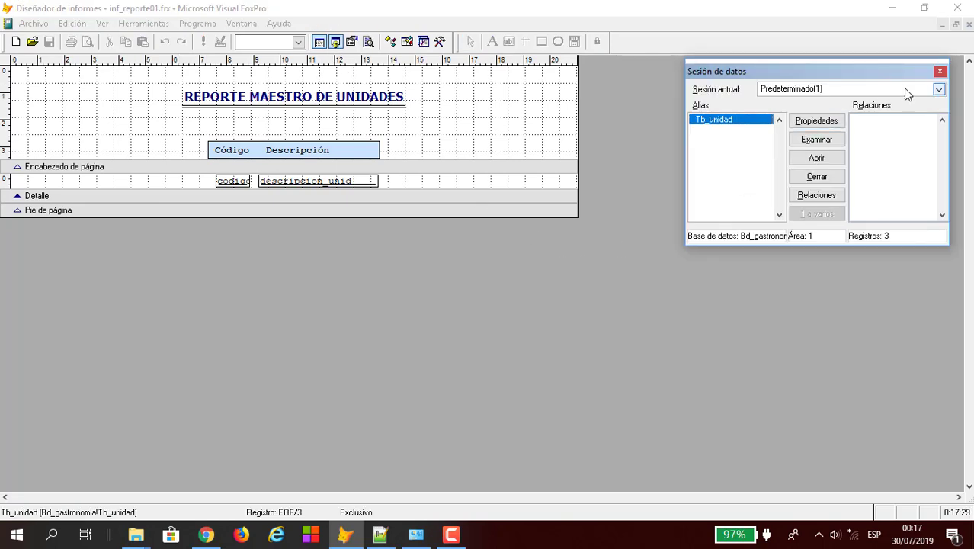
left_click(940, 72)
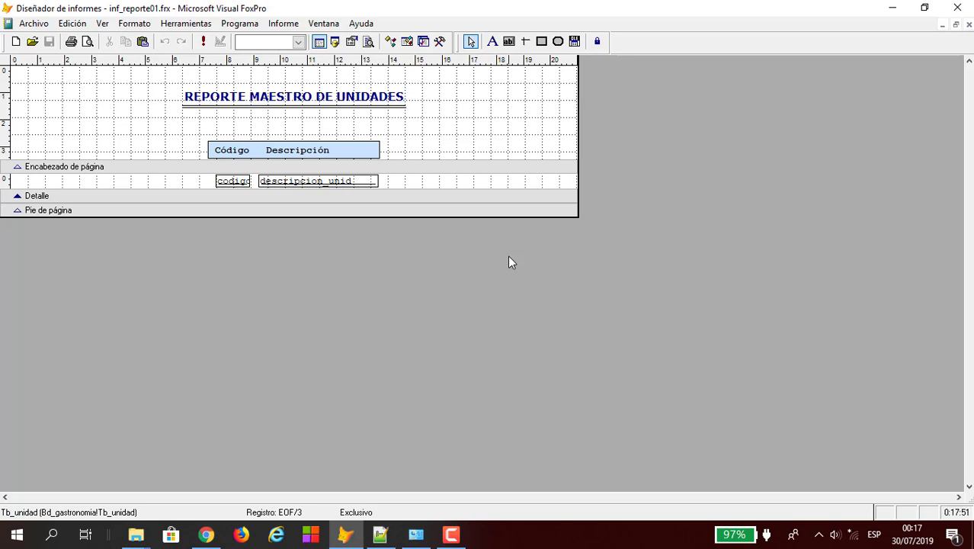
left_click(461, 535)
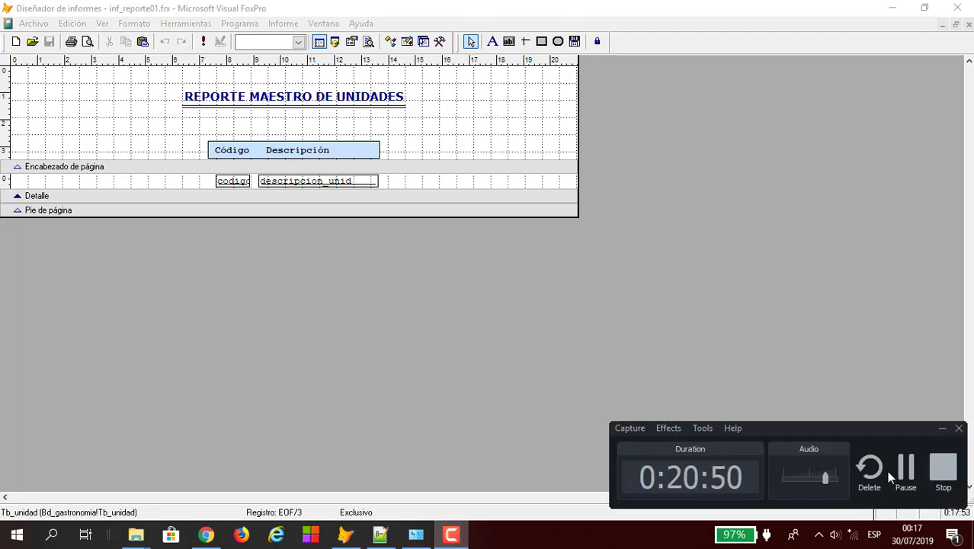
left_click(941, 468)
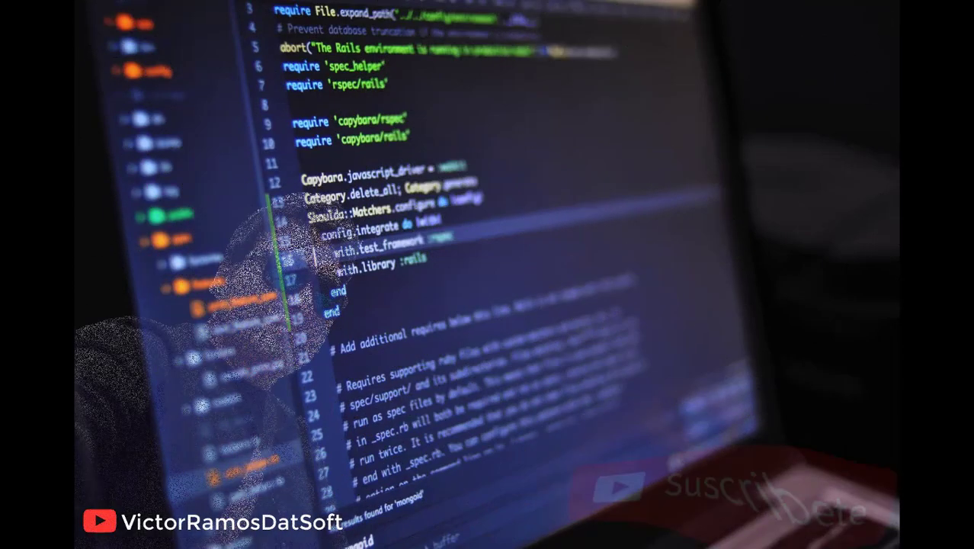